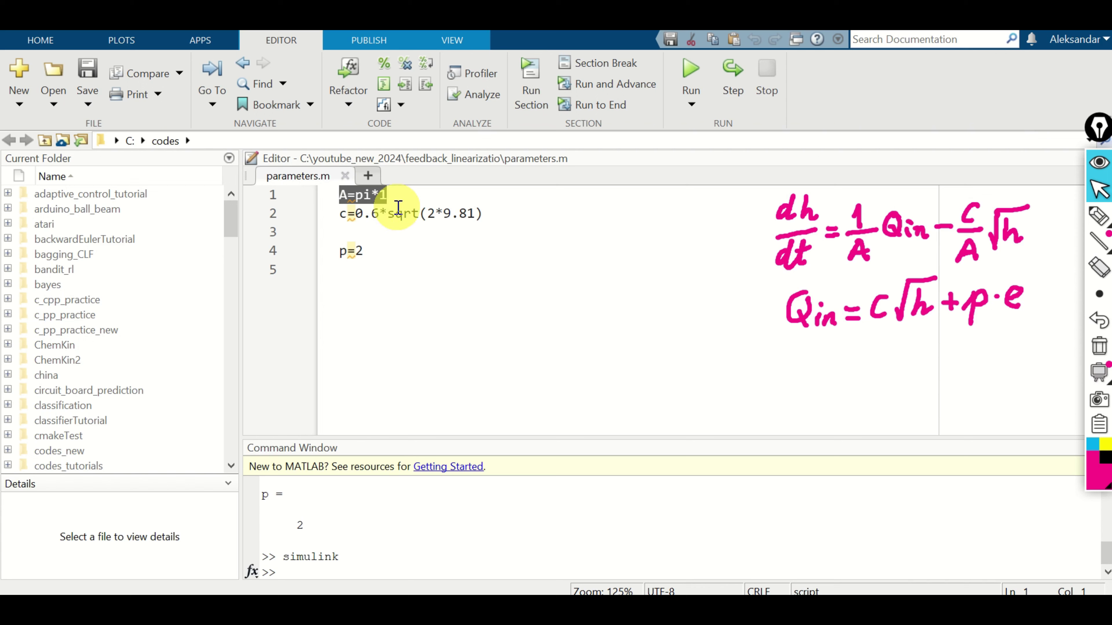
{"action": "left_click", "coordinate": [346, 227]}
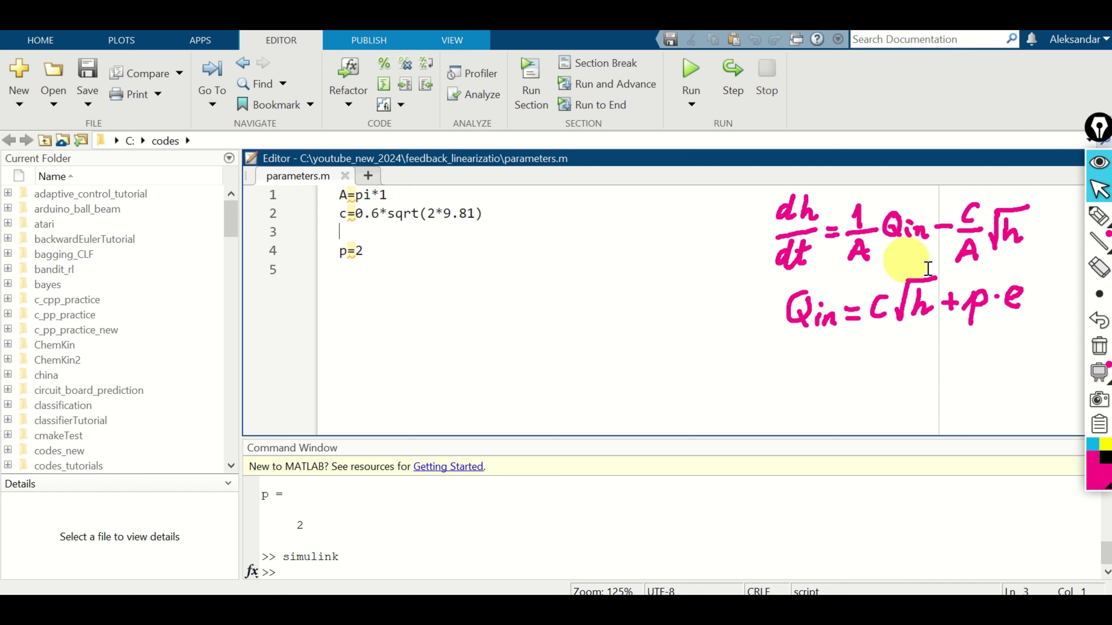
{"action": "double_click", "coordinate": [359, 214]}
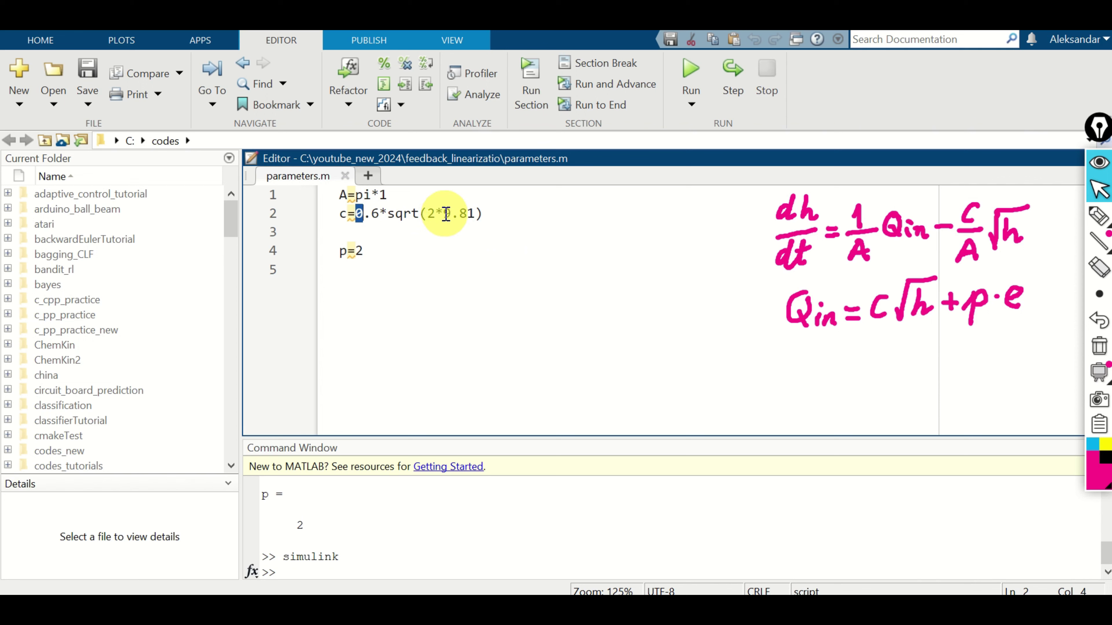
{"action": "double_click", "coordinate": [352, 251]}
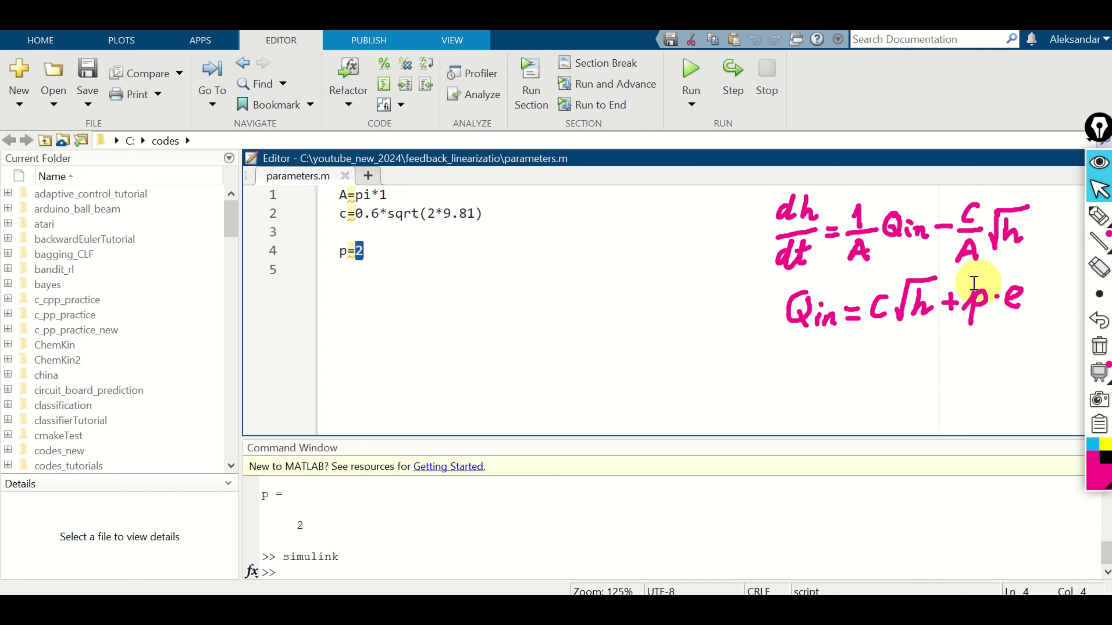
{"action": "left_click", "coordinate": [396, 262]}
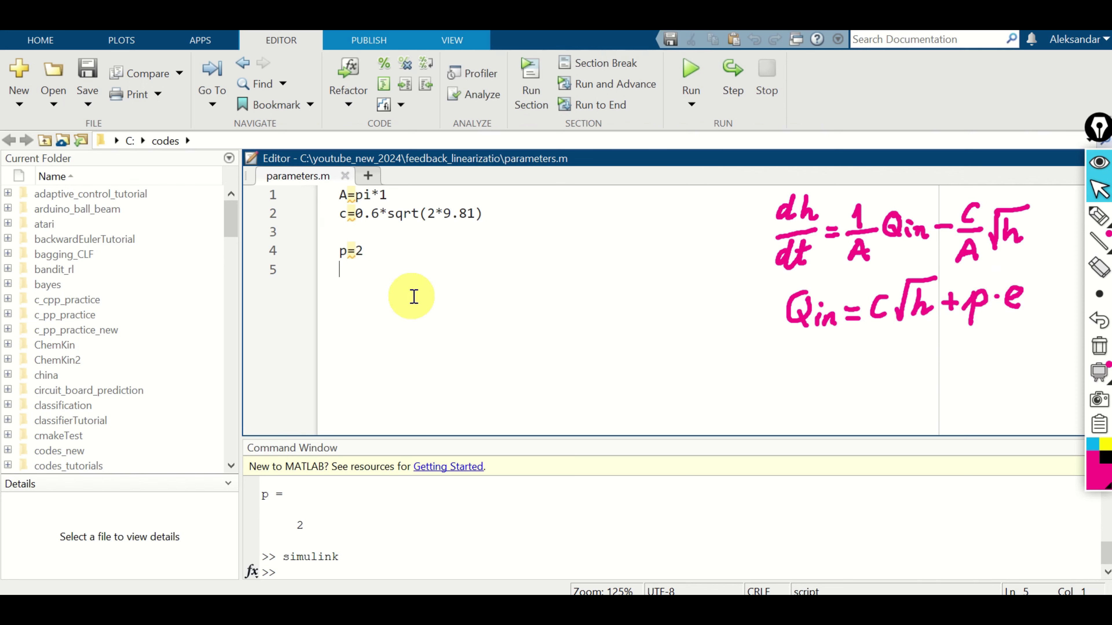
Evaluate all the parameter definitions for A, c and p from parameters.m in the Command Window
{"action": "left_click_drag", "start_coordinate": [385, 286], "coordinate": [293, 184]}
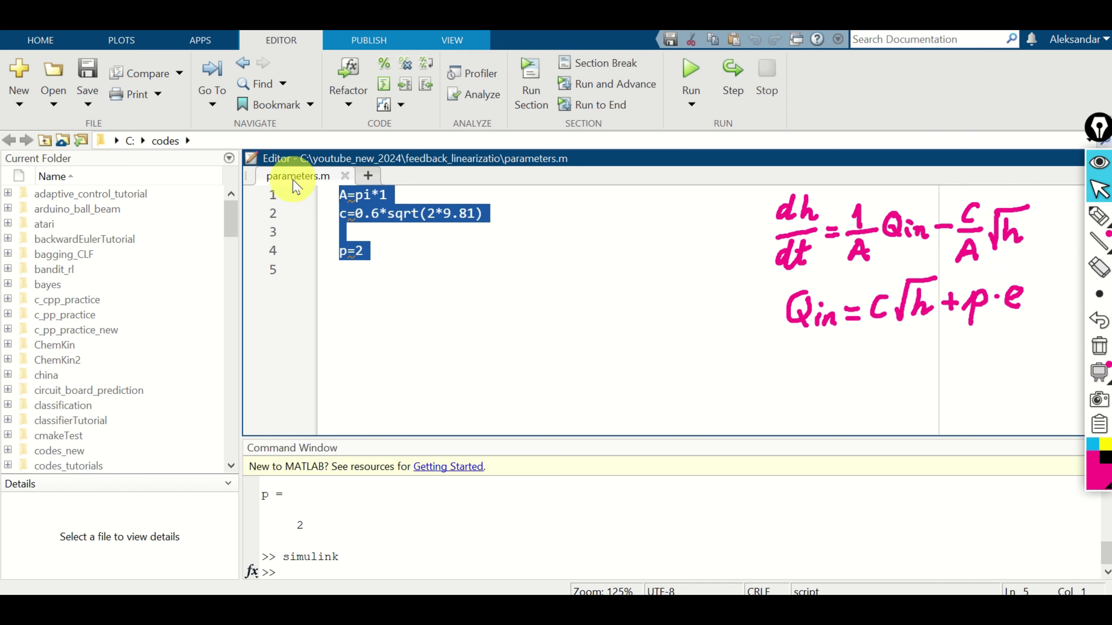
{"action": "right_click", "coordinate": [436, 224]}
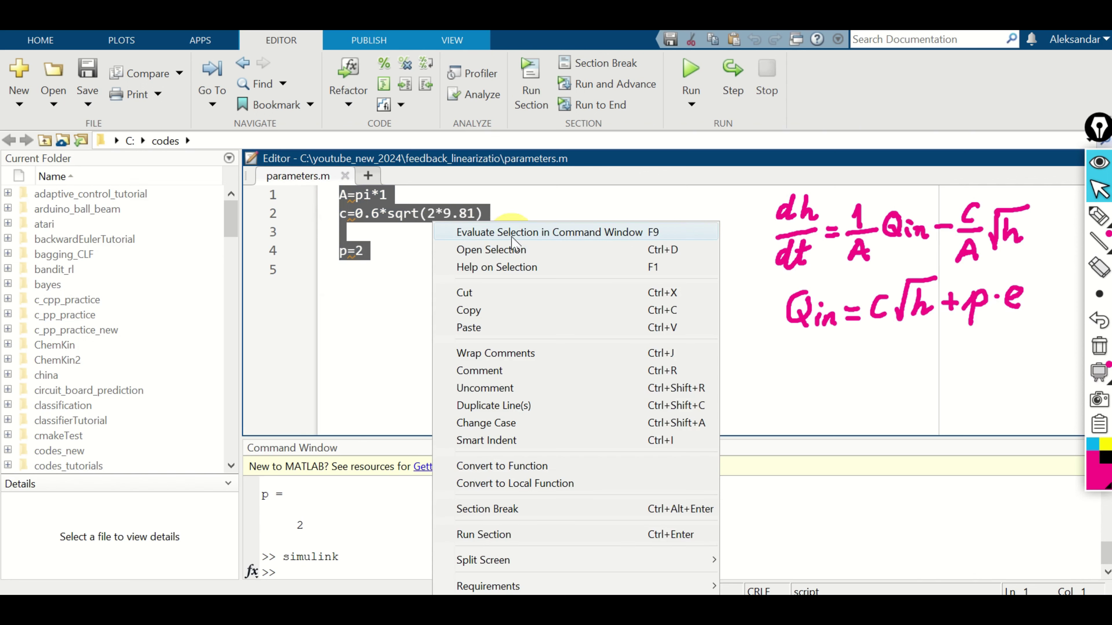
{"action": "left_click", "coordinate": [530, 233]}
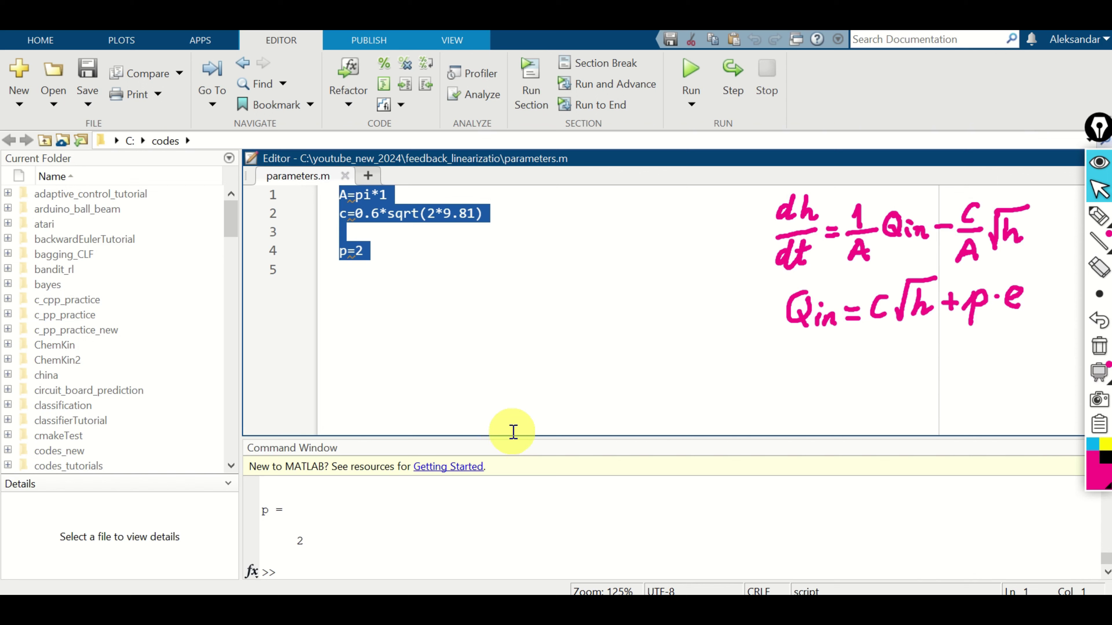
Launch Simulink with the simulink command, create a blank model and maximize its window
{"action": "left_click", "coordinate": [442, 572]}
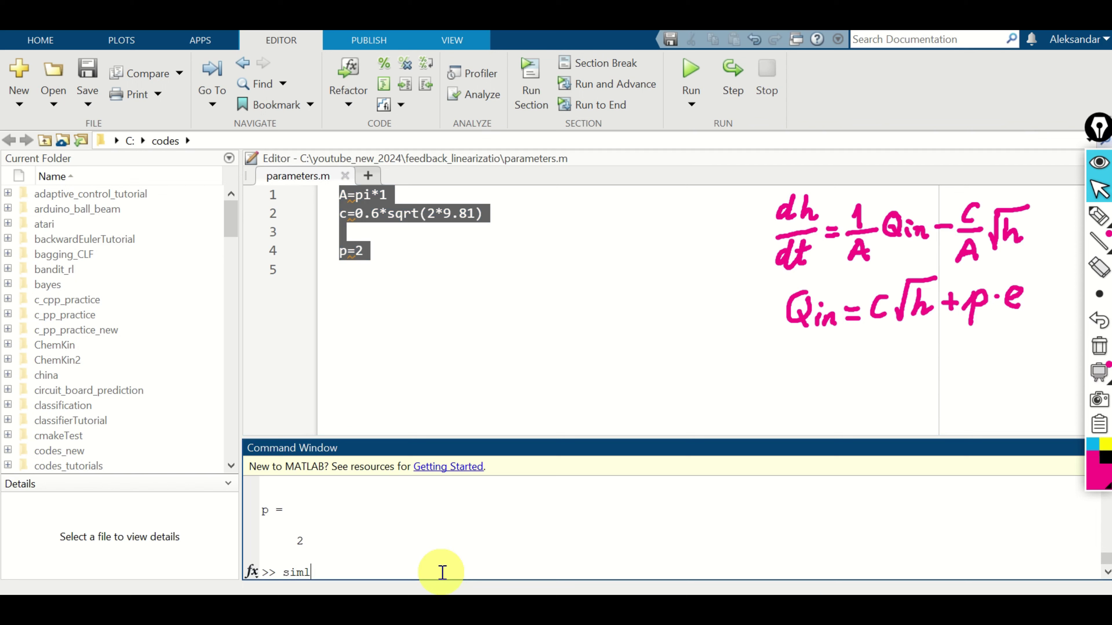
{"action": "type", "text": "simulink"}
{"action": "key", "text": "Return"}
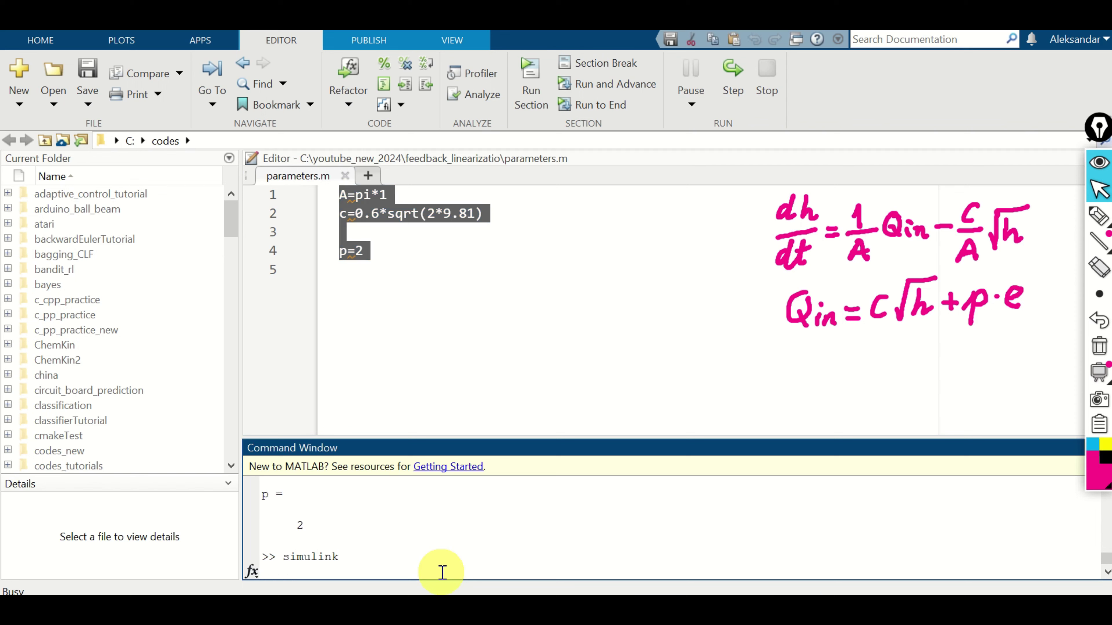
{"action": "left_click", "coordinate": [343, 238]}
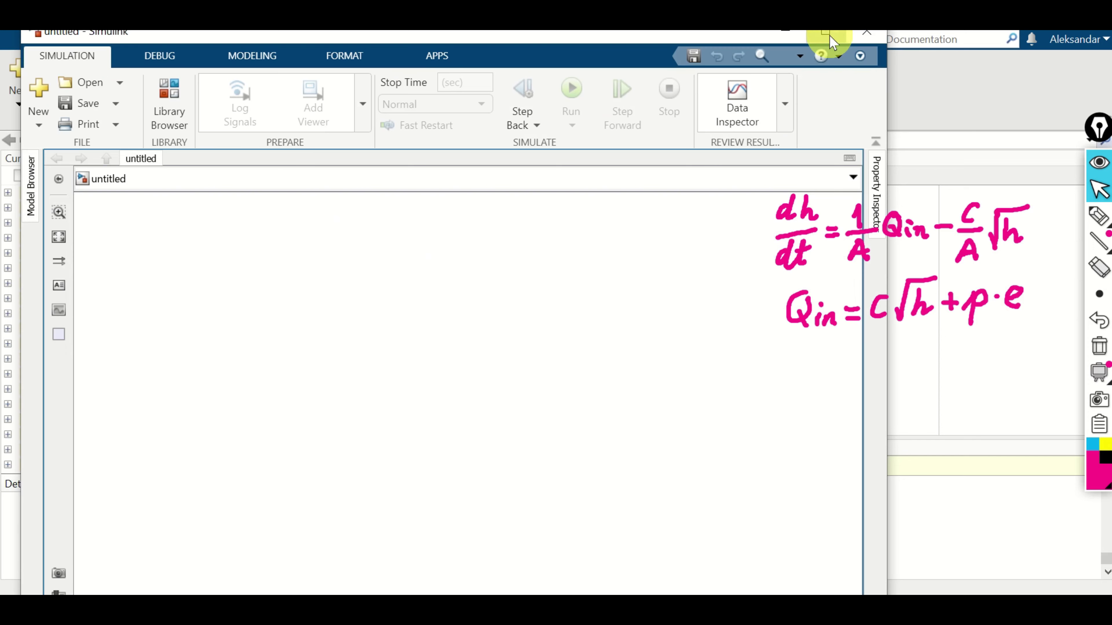
{"action": "left_click", "coordinate": [826, 34]}
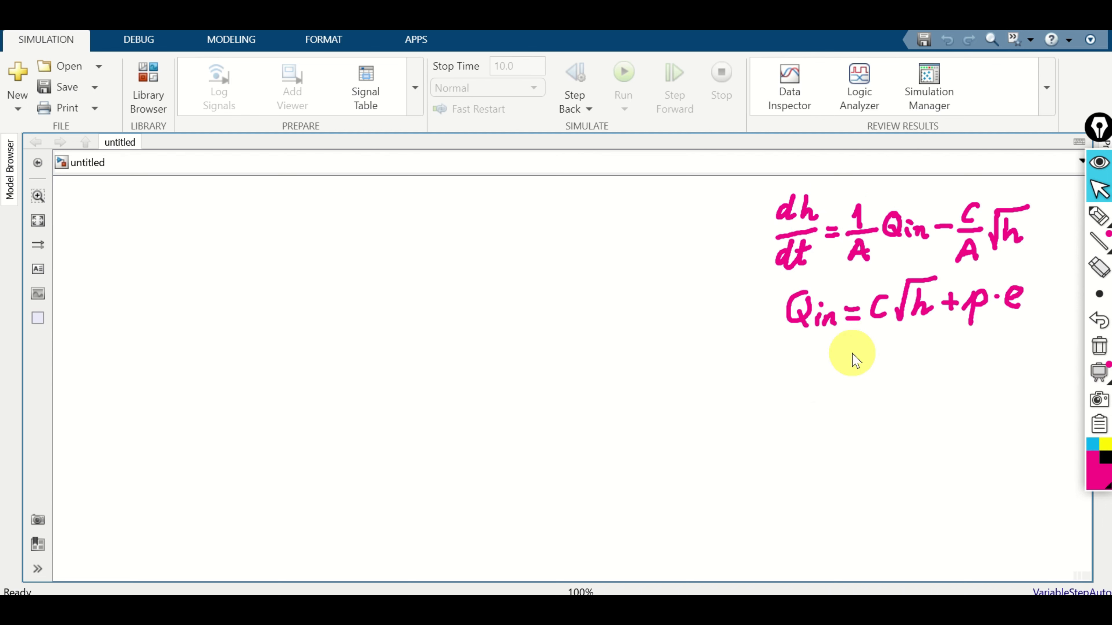
Handwrite the integral equation h = ∫(1/A Qin − c/A √h) dt below the two existing equations, then return to the normal pointer
{"action": "left_click", "coordinate": [1099, 216]}
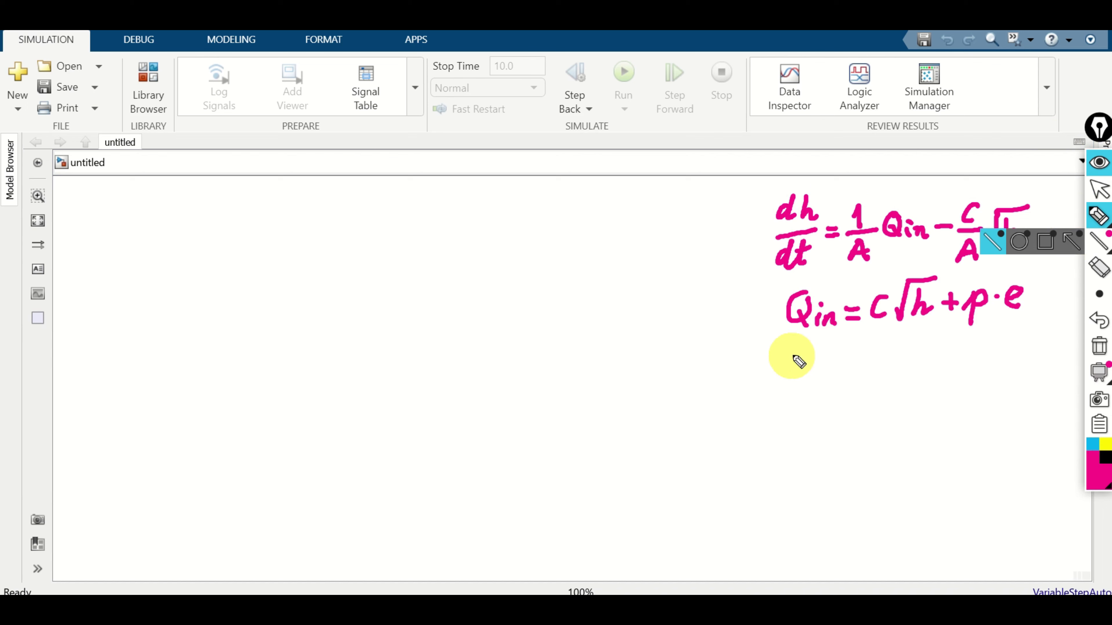
{"action": "mouse_move", "coordinate": [791, 349]}
{"action": "left_mouse_down"}
{"action": "mouse_move", "coordinate": [789, 377]}
{"action": "mouse_move", "coordinate": [823, 363]}
{"action": "left_mouse_up"}
{"action": "mouse_move", "coordinate": [810, 375]}
{"action": "left_mouse_down"}
{"action": "mouse_move", "coordinate": [841, 354]}
{"action": "mouse_move", "coordinate": [837, 397]}
{"action": "left_mouse_up"}
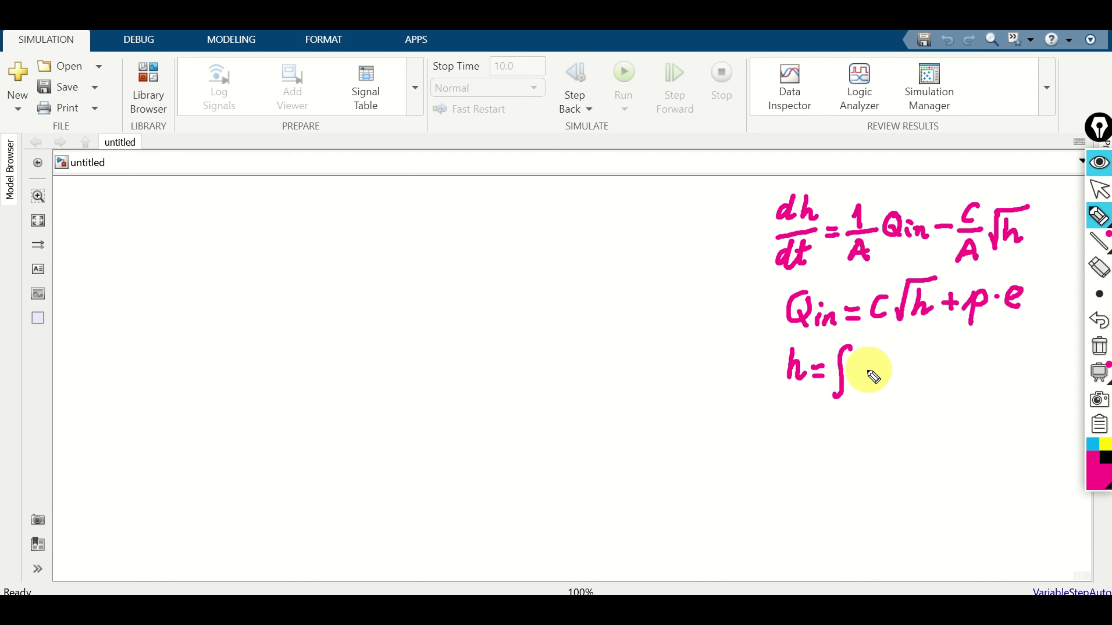
{"action": "mouse_move", "coordinate": [861, 350]}
{"action": "left_mouse_down"}
{"action": "mouse_move", "coordinate": [860, 393]}
{"action": "mouse_move", "coordinate": [880, 357]}
{"action": "mouse_move", "coordinate": [886, 394]}
{"action": "left_mouse_up"}
{"action": "mouse_move", "coordinate": [910, 356]}
{"action": "left_mouse_down"}
{"action": "mouse_move", "coordinate": [903, 373]}
{"action": "mouse_move", "coordinate": [967, 361]}
{"action": "mouse_move", "coordinate": [982, 371]}
{"action": "mouse_move", "coordinate": [959, 399]}
{"action": "mouse_move", "coordinate": [1005, 346]}
{"action": "mouse_move", "coordinate": [1005, 389]}
{"action": "mouse_move", "coordinate": [1042, 348]}
{"action": "mouse_move", "coordinate": [1040, 372]}
{"action": "left_mouse_up"}
{"action": "left_click", "coordinate": [1015, 337]}
{"action": "mouse_move", "coordinate": [1052, 344]}
{"action": "left_mouse_down"}
{"action": "mouse_move", "coordinate": [1043, 373]}
{"action": "mouse_move", "coordinate": [1063, 353]}
{"action": "left_mouse_up"}
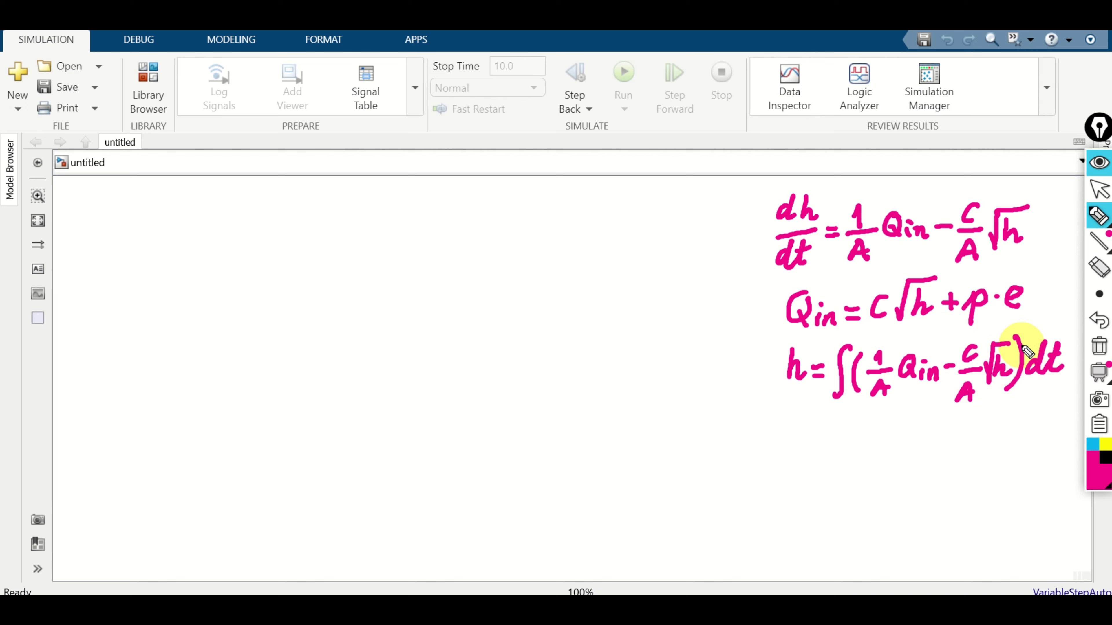
{"action": "left_click", "coordinate": [1099, 189]}
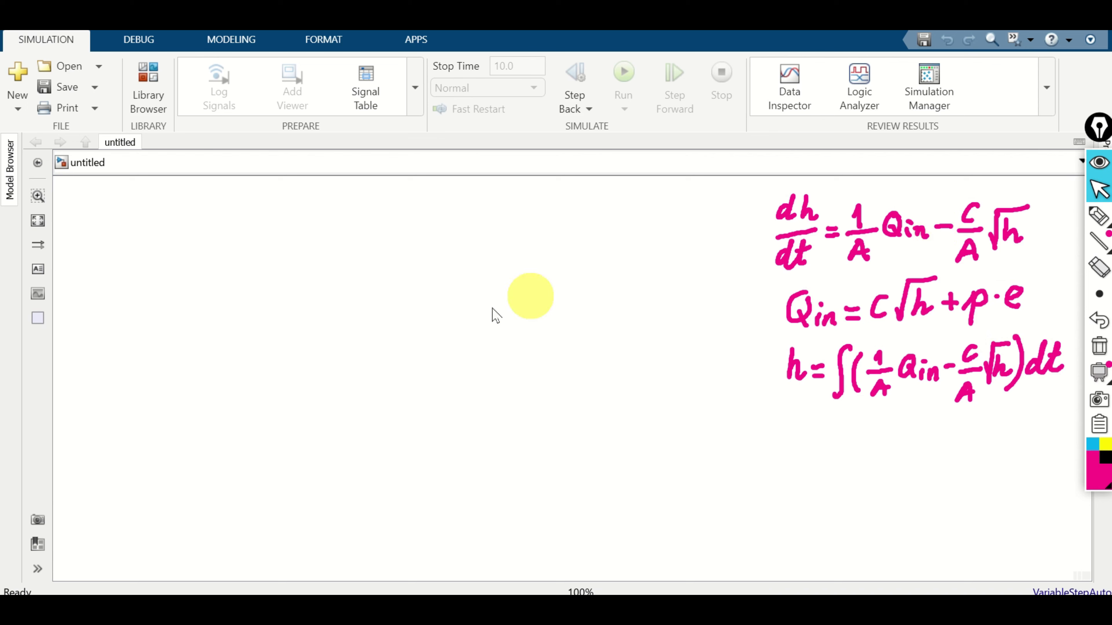
Add an Integrator block to the empty model and place it left of the handwritten equations
{"action": "double_click", "coordinate": [259, 340]}
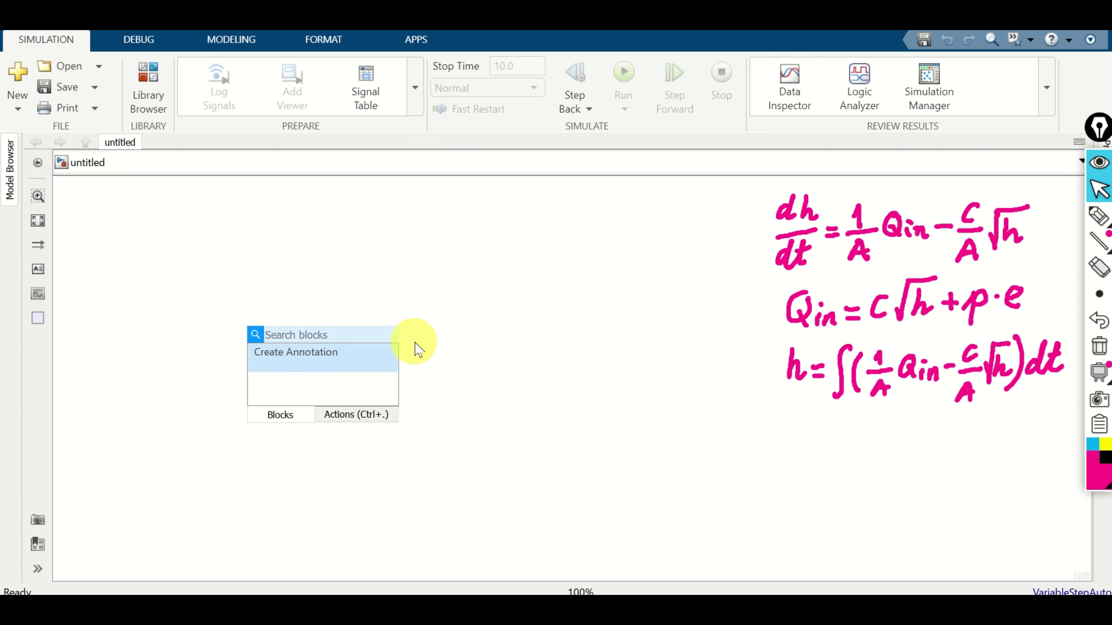
{"action": "type", "text": "inte"}
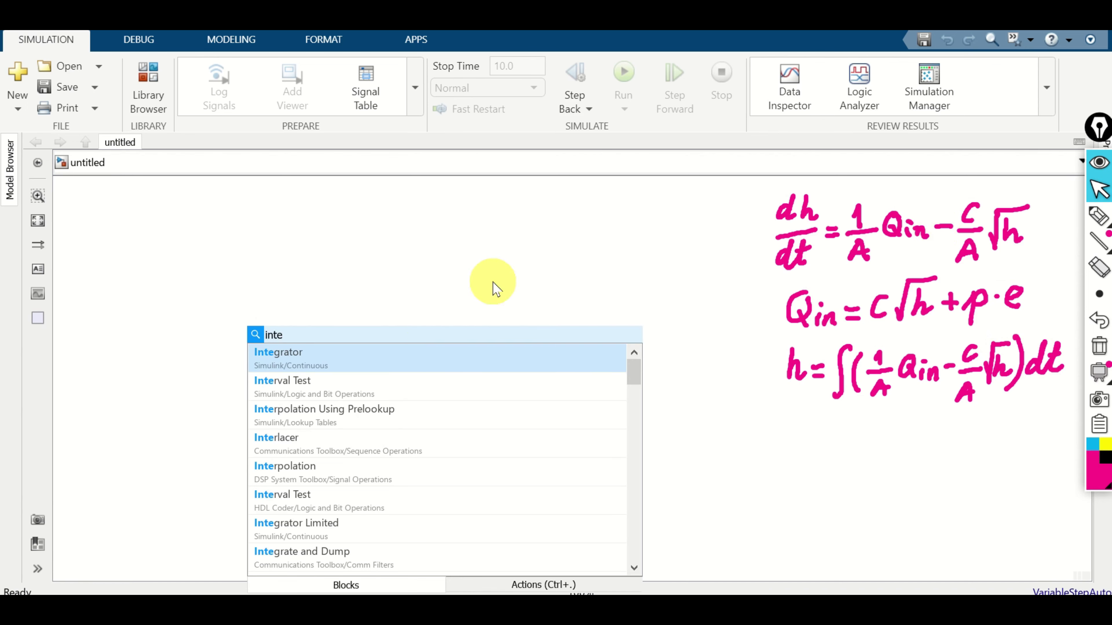
{"action": "left_click", "coordinate": [362, 357]}
{"action": "left_click_drag", "start_coordinate": [262, 332], "coordinate": [394, 301]}
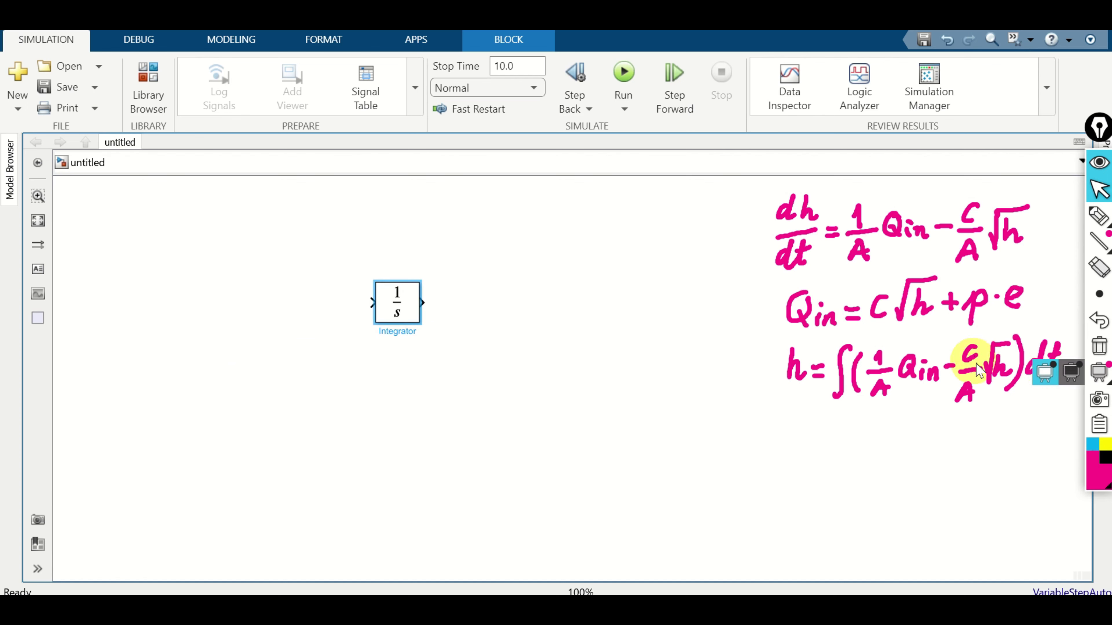
Add a Square Root block below the Integrator
{"action": "double_click", "coordinate": [404, 413]}
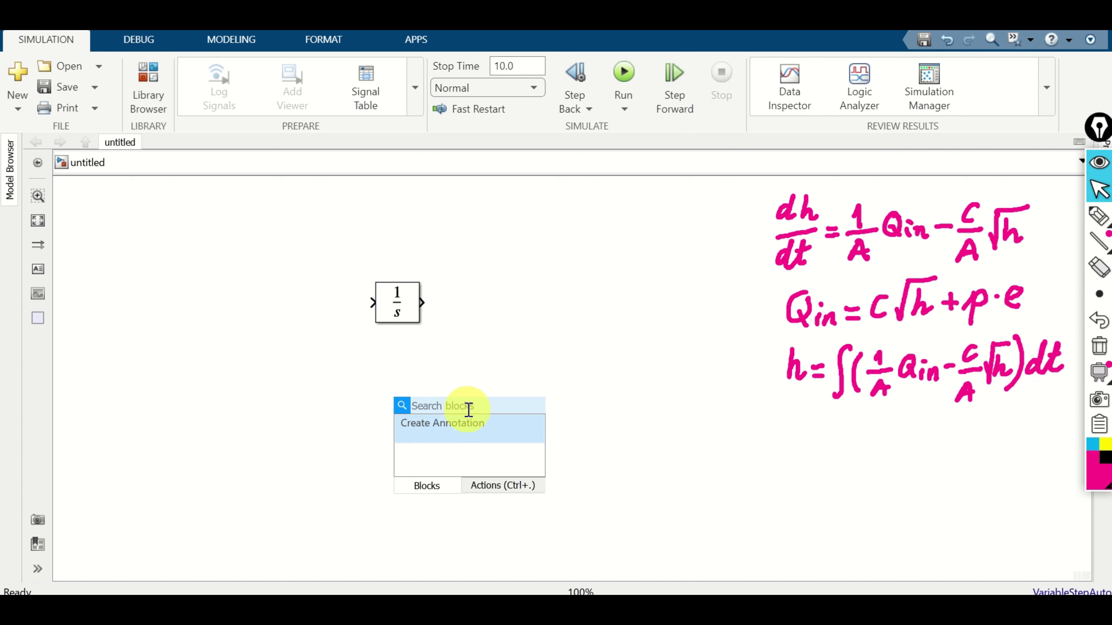
{"action": "type", "text": "root"}
{"action": "left_click", "coordinate": [438, 189]}
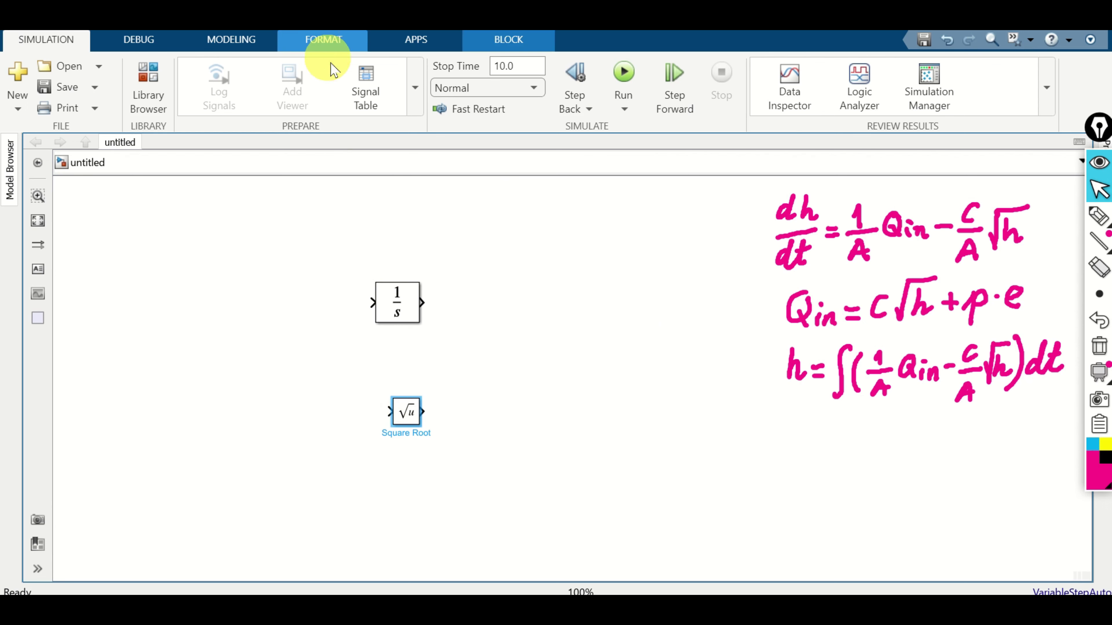
Rotate the Square Root block 180 degrees counterclockwise and connect the Integrator output to its input with a wide feedback loop
{"action": "left_click", "coordinate": [325, 43]}
{"action": "left_click", "coordinate": [414, 406]}
{"action": "key", "text": "Escape"}
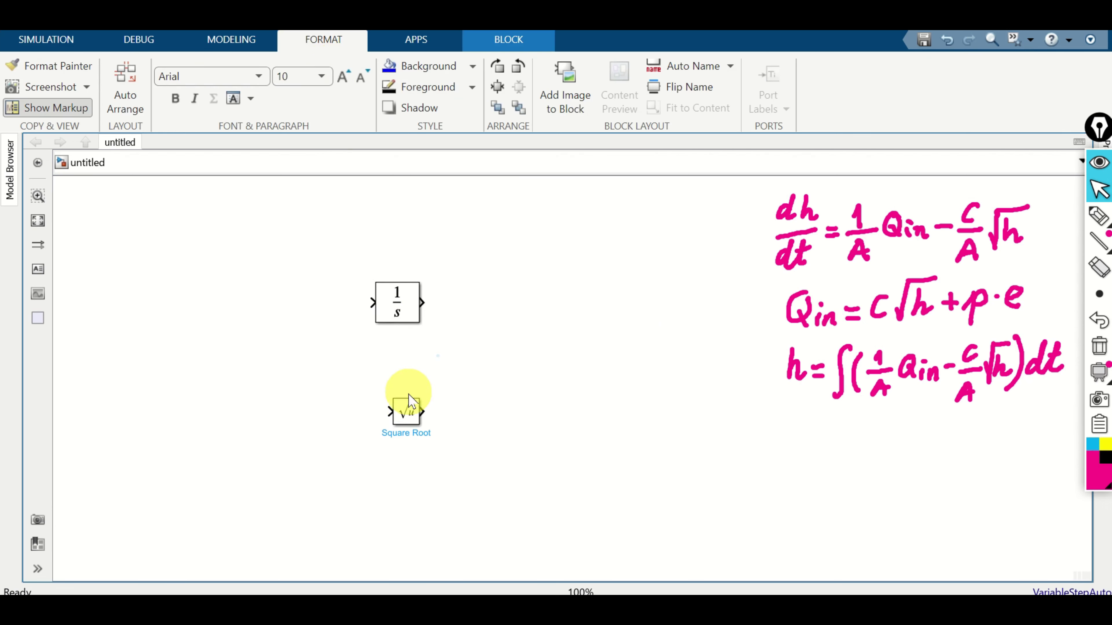
{"action": "key", "text": "Escape"}
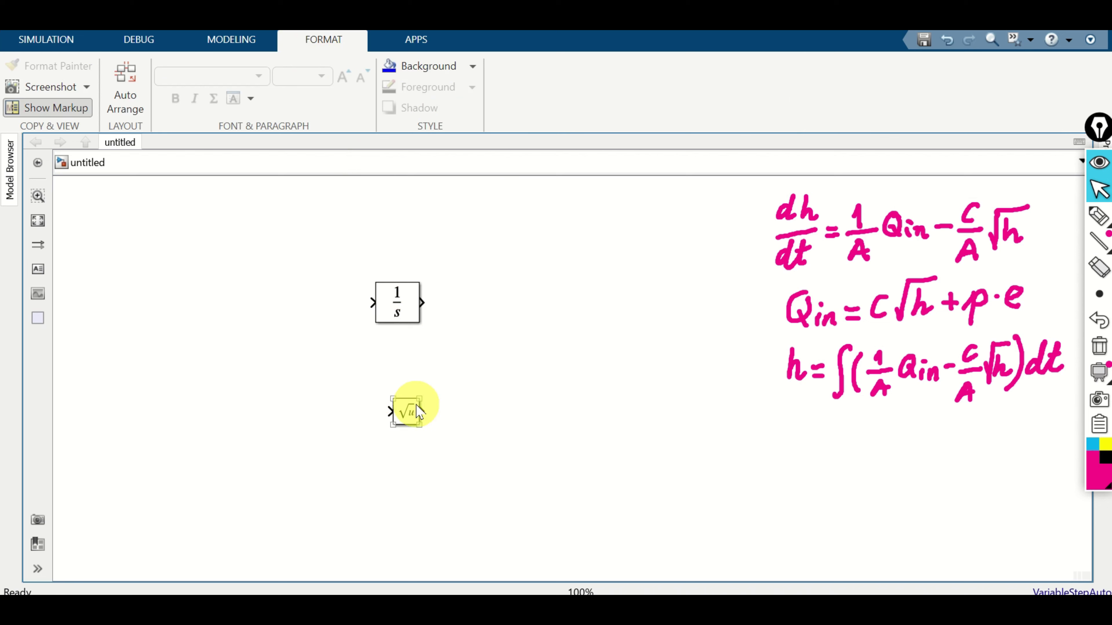
{"action": "left_click", "coordinate": [437, 417]}
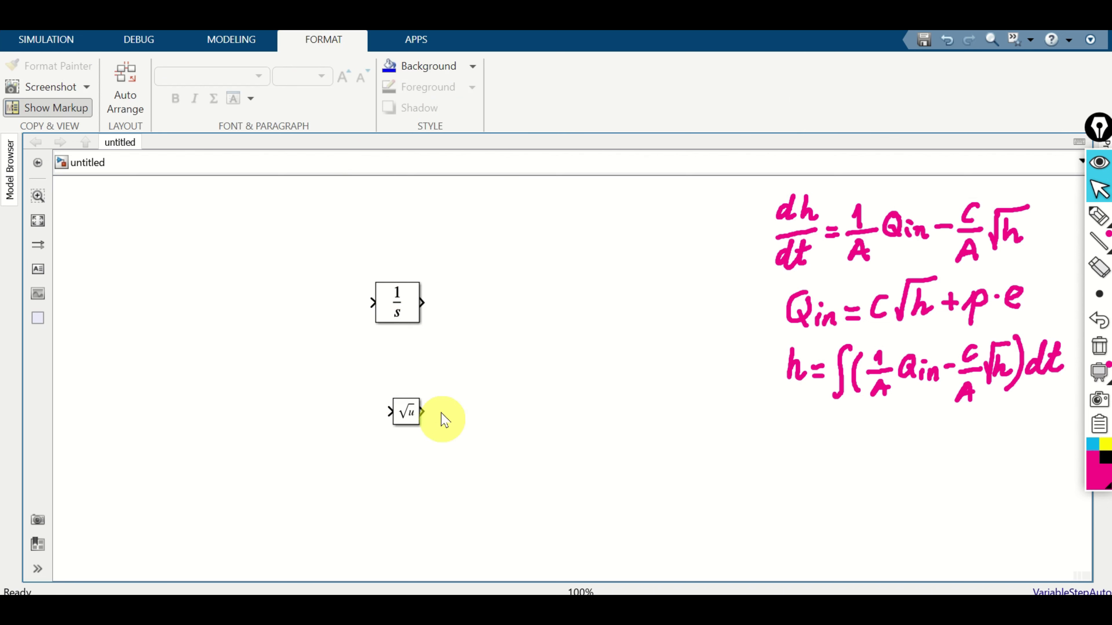
{"action": "left_click", "coordinate": [410, 407]}
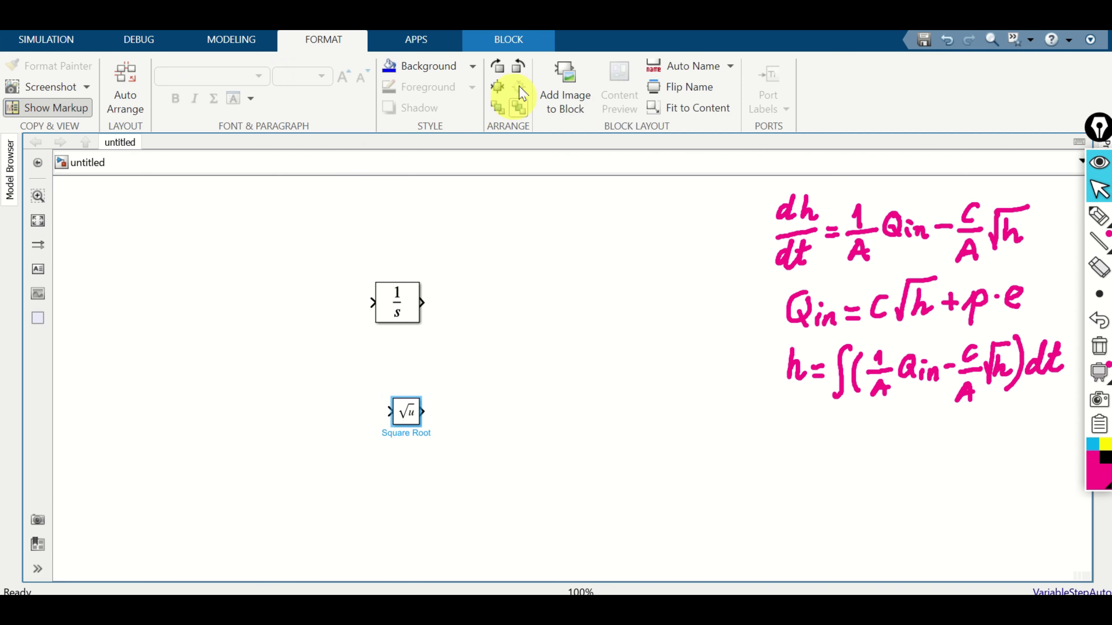
{"action": "left_click", "coordinate": [519, 70]}
{"action": "left_click", "coordinate": [519, 70]}
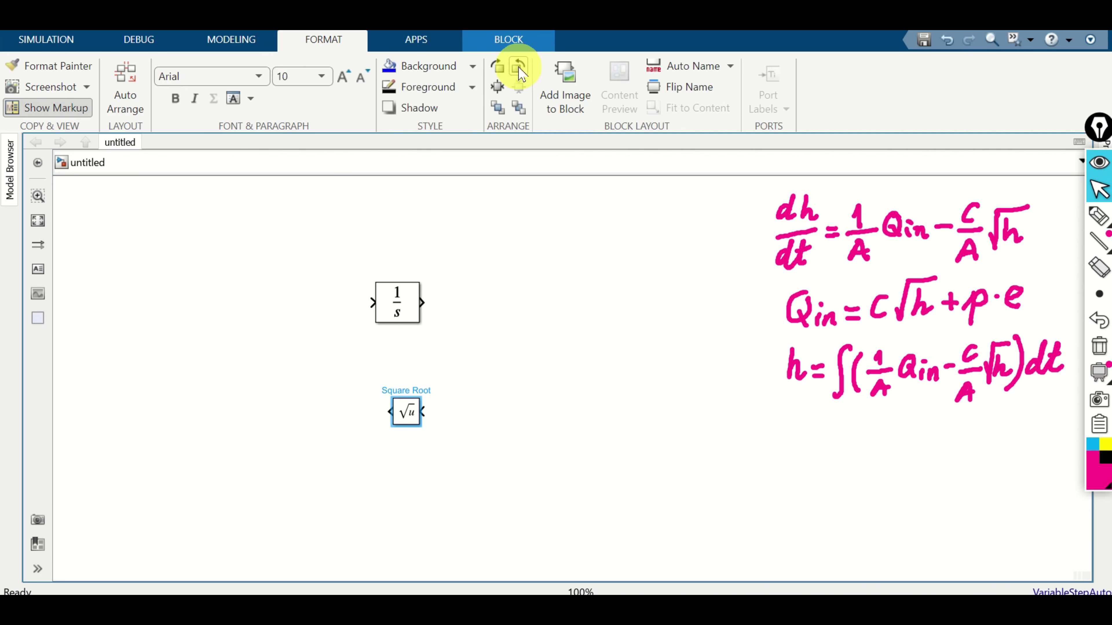
{"action": "left_click_drag", "start_coordinate": [425, 302], "coordinate": [426, 414]}
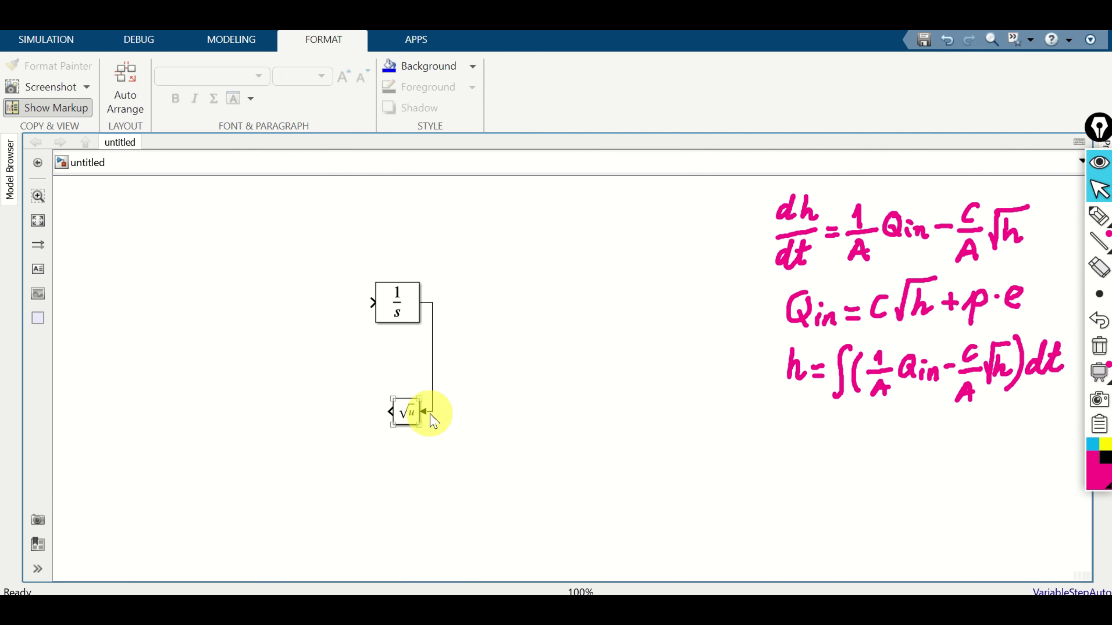
{"action": "left_click_drag", "start_coordinate": [439, 363], "coordinate": [503, 357]}
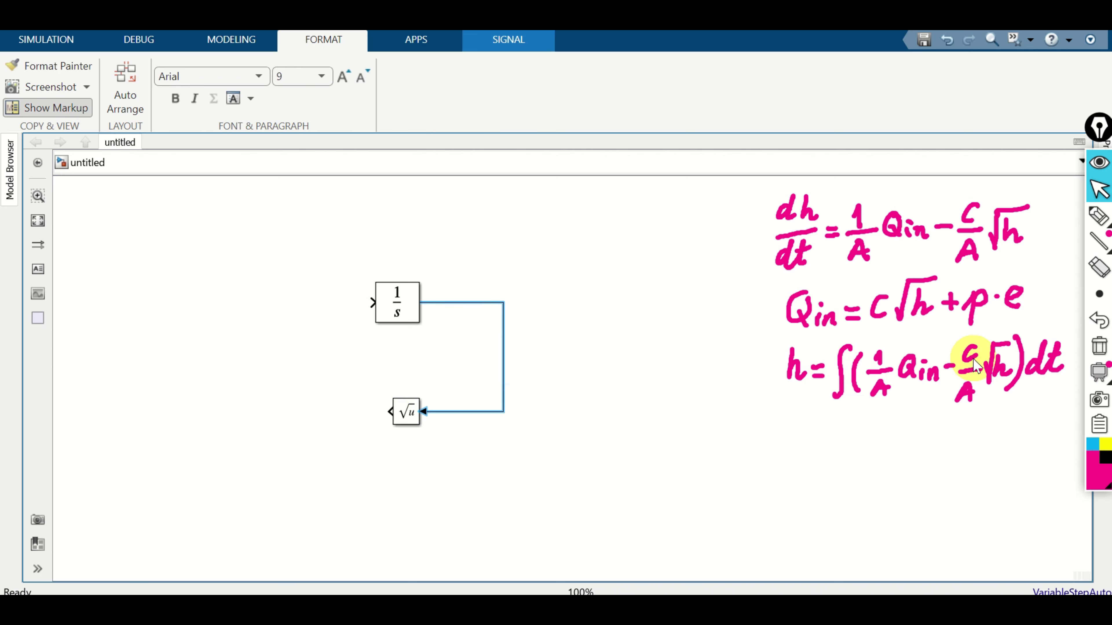
Add a Gain block to the left of the Square Root block
{"action": "double_click", "coordinate": [294, 410]}
{"action": "type", "text": "gai"}
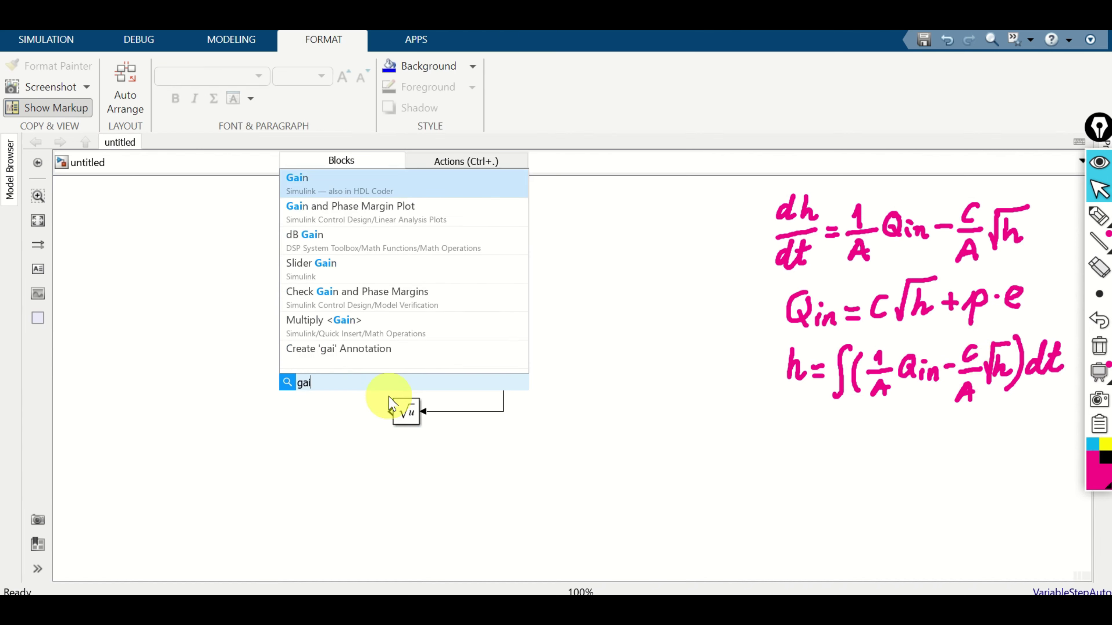
{"action": "type", "text": "n"}
{"action": "left_click", "coordinate": [355, 189]}
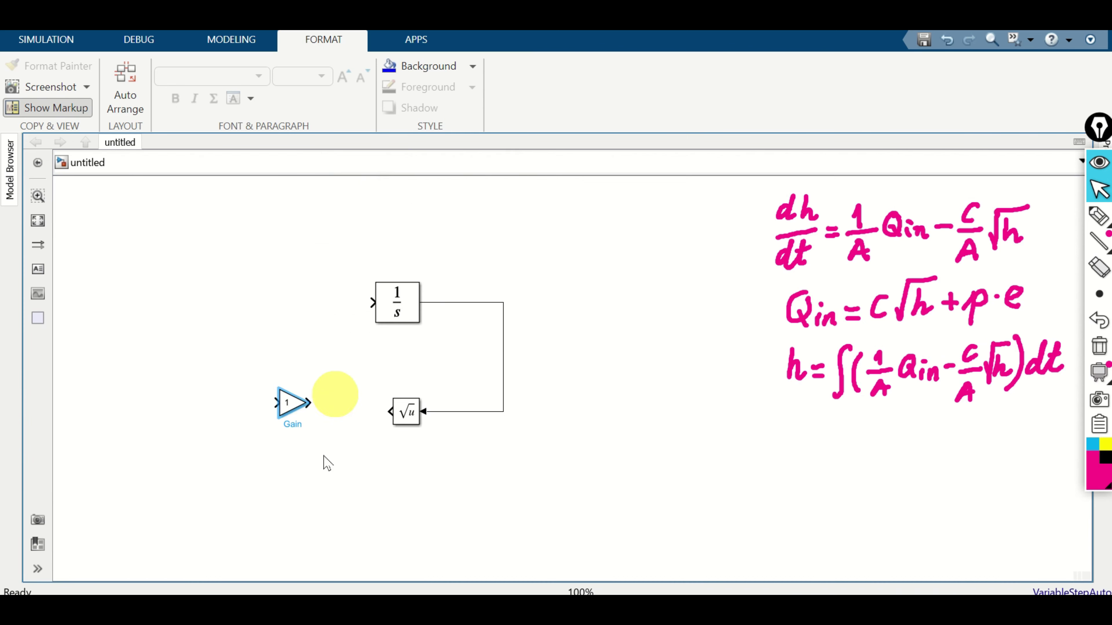
Rotate the Gain block 180 degrees counterclockwise and align it with the Square Root block so their ports connect
{"action": "left_click", "coordinate": [292, 399]}
{"action": "left_click", "coordinate": [520, 70]}
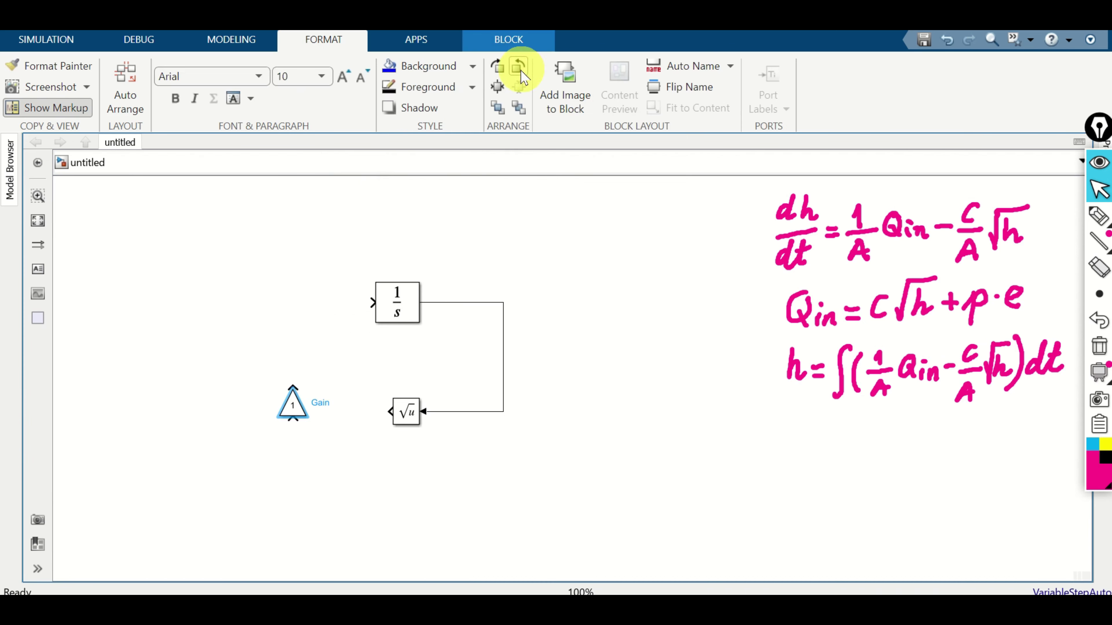
{"action": "left_click", "coordinate": [521, 70]}
{"action": "left_click", "coordinate": [300, 386]}
{"action": "left_click_drag", "start_coordinate": [306, 396], "coordinate": [309, 413]}
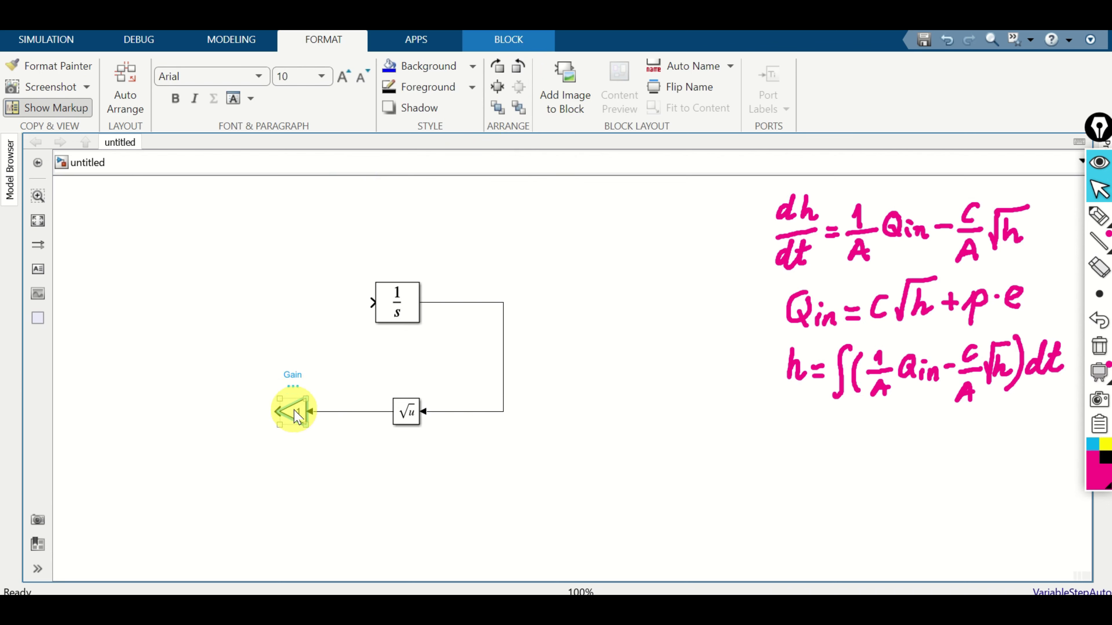
Set the Gain block's gain to c/A and apply it
{"action": "double_click", "coordinate": [295, 414]}
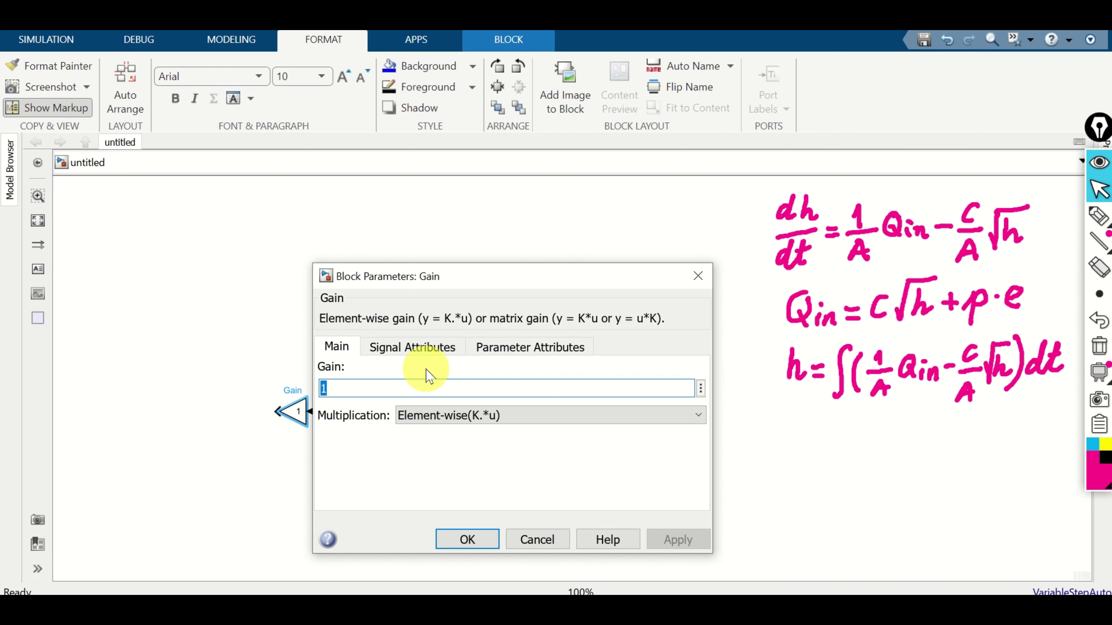
{"action": "type", "text": "c/A"}
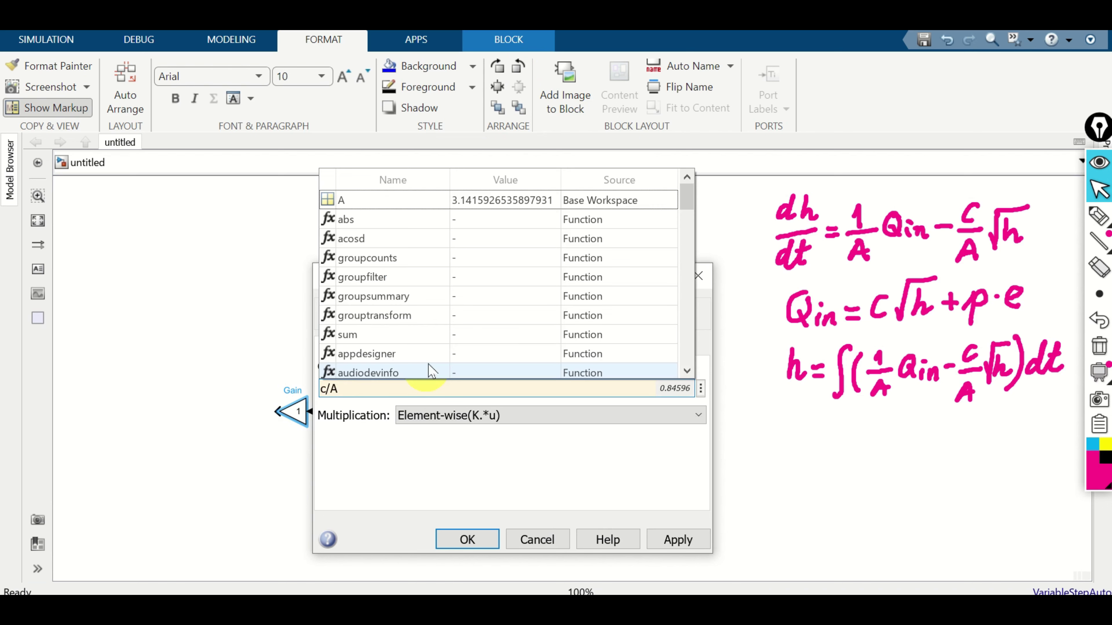
{"action": "left_click", "coordinate": [679, 542]}
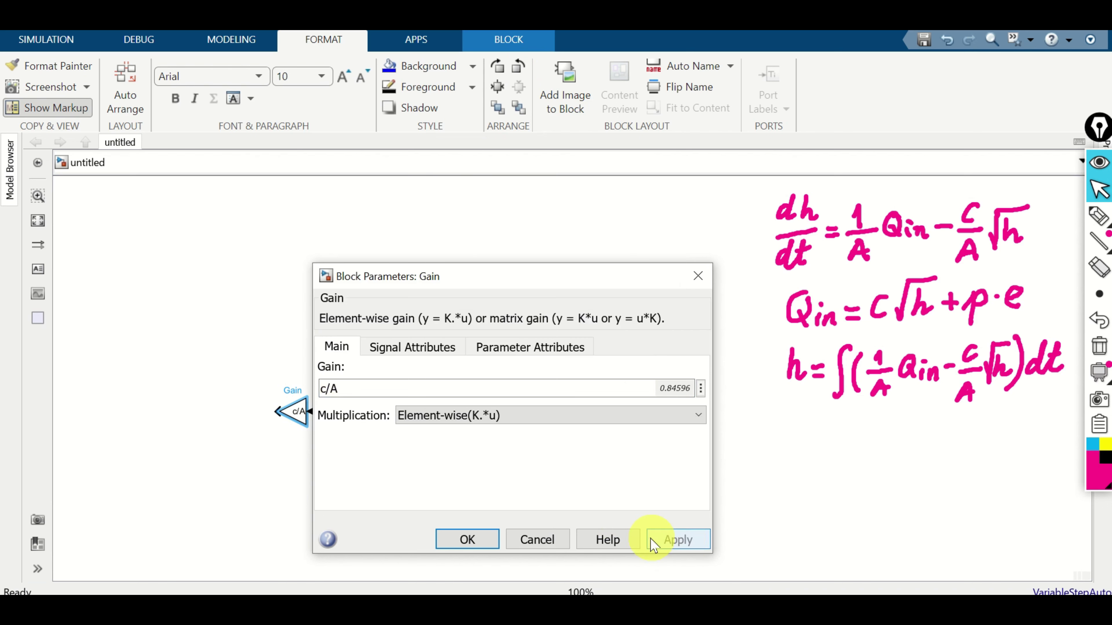
{"action": "left_click", "coordinate": [467, 541]}
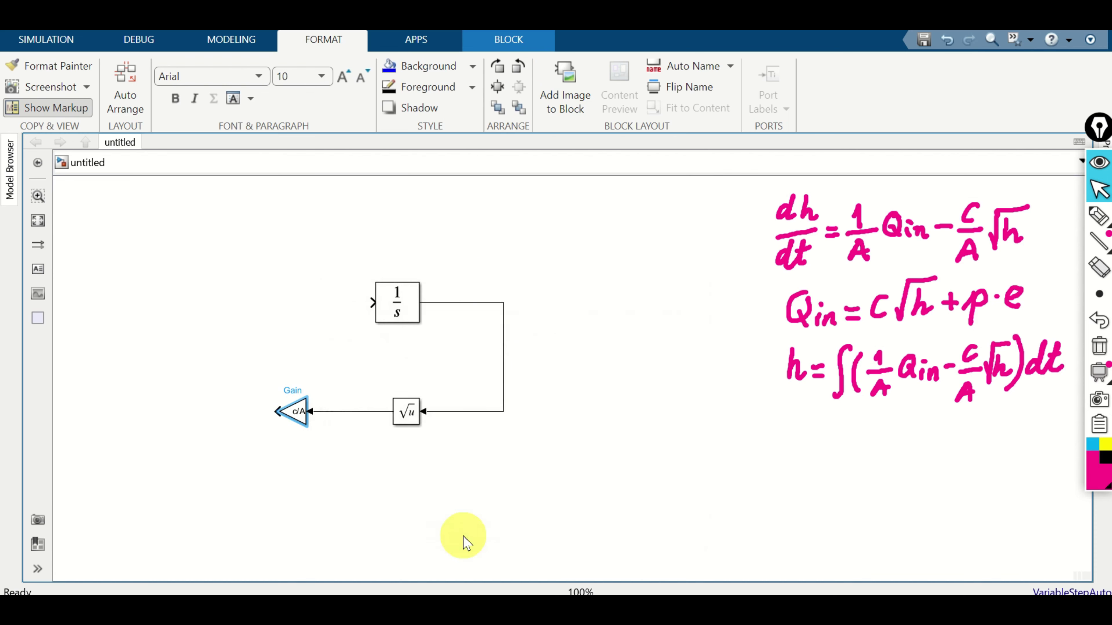
Enlarge the c/A Gain block and keep it aligned with the Square Root block
{"action": "left_click", "coordinate": [306, 422]}
{"action": "mouse_move", "coordinate": [305, 424]}
{"action": "left_mouse_down"}
{"action": "mouse_move", "coordinate": [323, 440]}
{"action": "mouse_move", "coordinate": [304, 412]}
{"action": "left_mouse_up"}
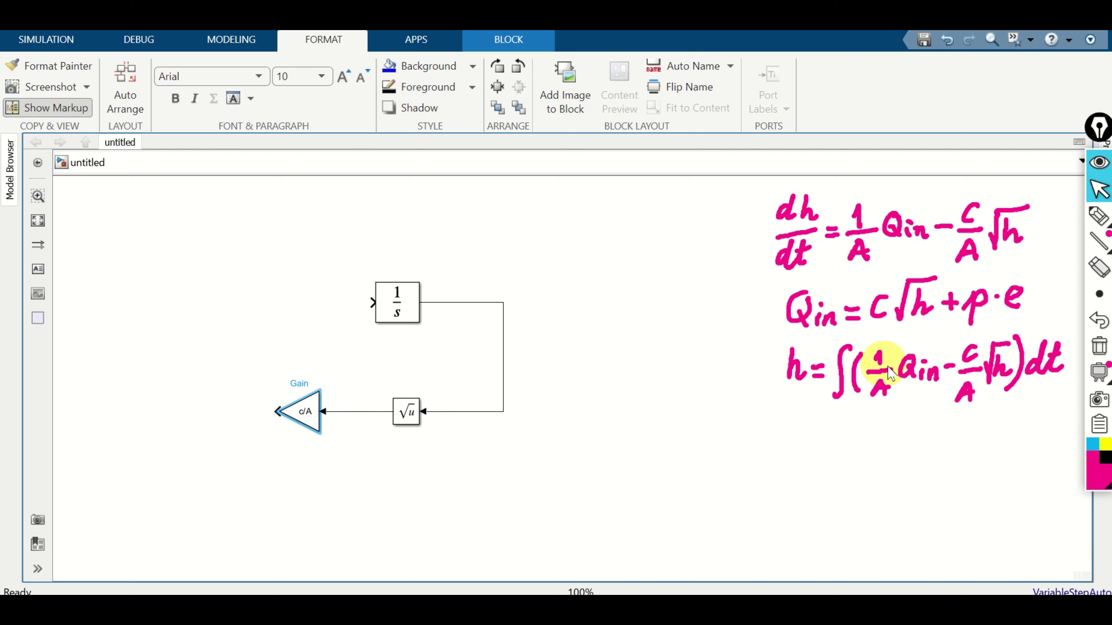
Add a Sum block well to the left of the Integrator, enlarged and aligned with the Integrator's input
{"action": "double_click", "coordinate": [174, 264]}
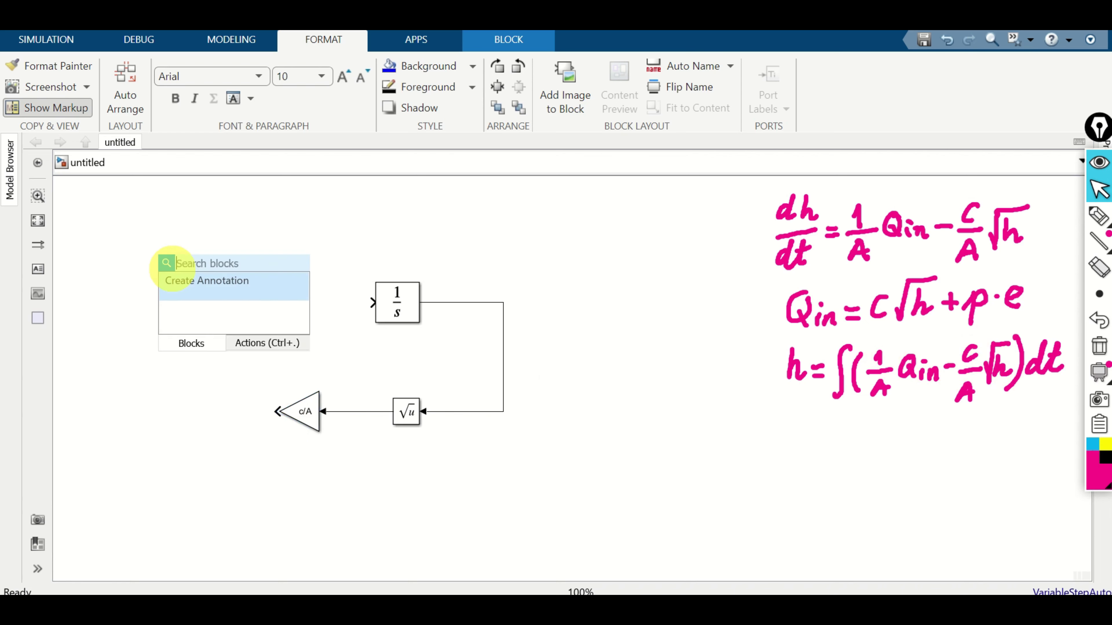
{"action": "type", "text": "sum"}
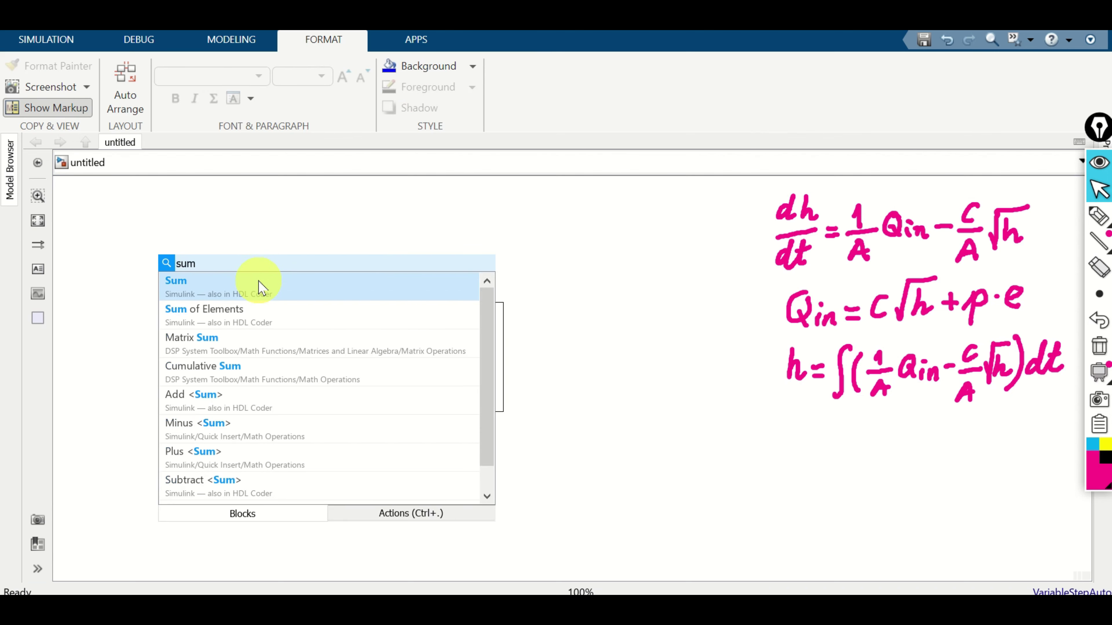
{"action": "left_click", "coordinate": [259, 287]}
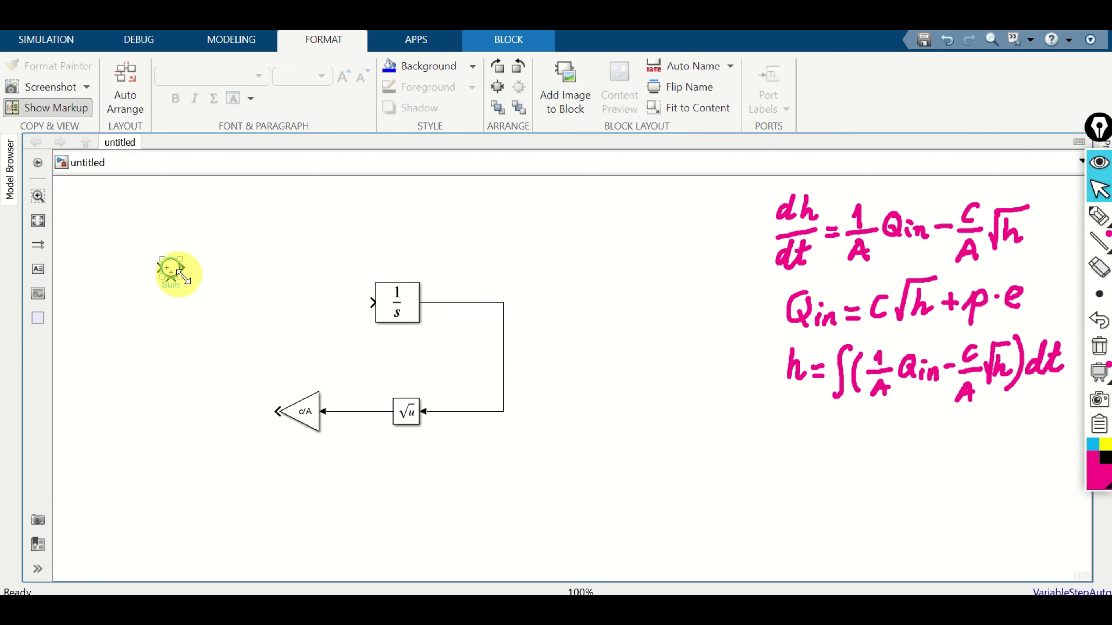
{"action": "left_click_drag", "start_coordinate": [184, 277], "coordinate": [165, 310]}
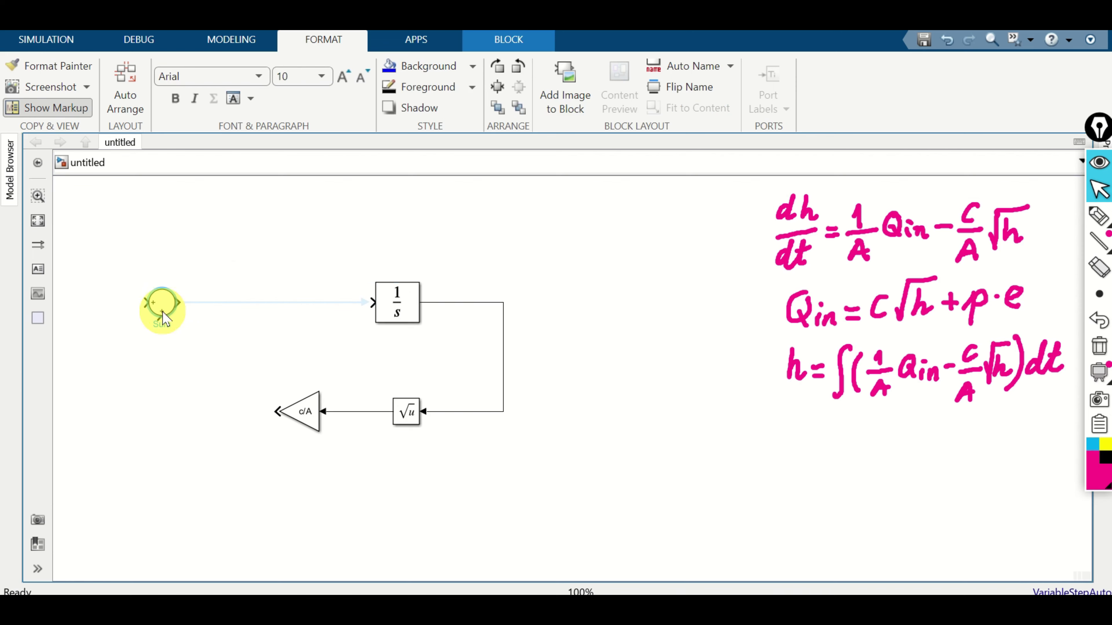
Set the Sum block's list of signs to |+- and connect the c/A Gain output to its minus input
{"action": "double_click", "coordinate": [168, 307]}
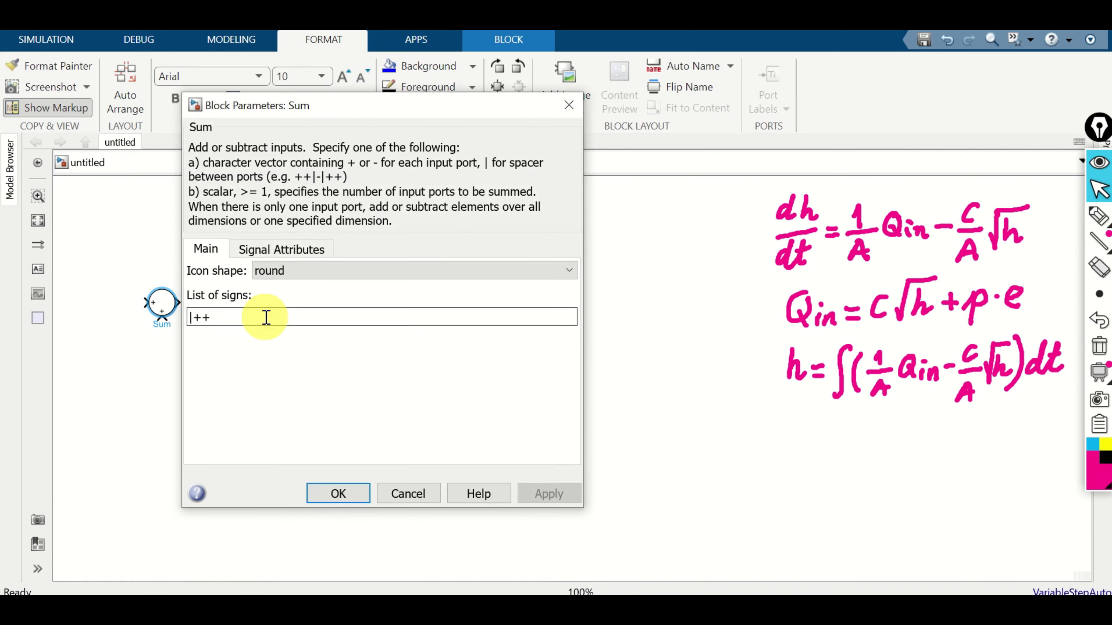
{"action": "key", "text": "BackSpace"}
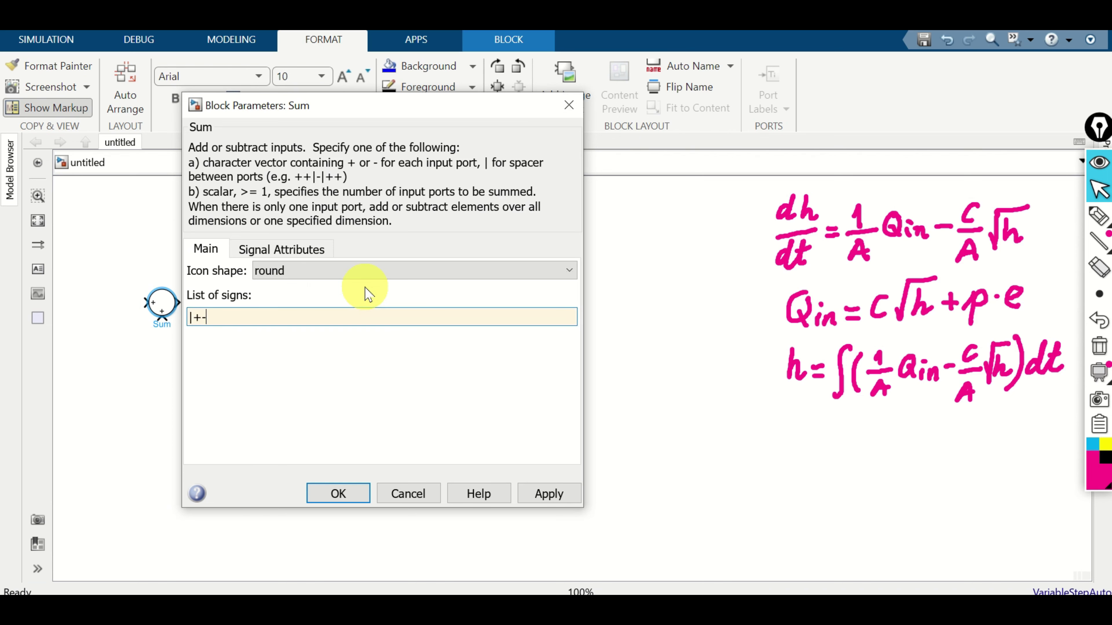
{"action": "left_click", "coordinate": [338, 494]}
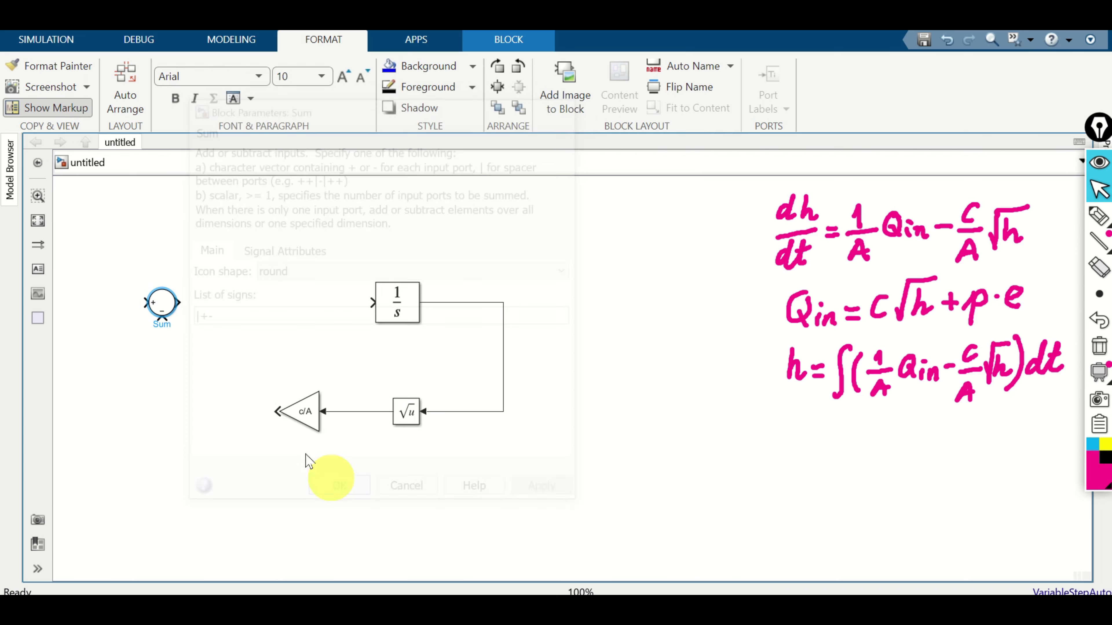
{"action": "mouse_move", "coordinate": [279, 411]}
{"action": "left_mouse_down"}
{"action": "mouse_move", "coordinate": [164, 392]}
{"action": "mouse_move", "coordinate": [162, 317]}
{"action": "left_mouse_up"}
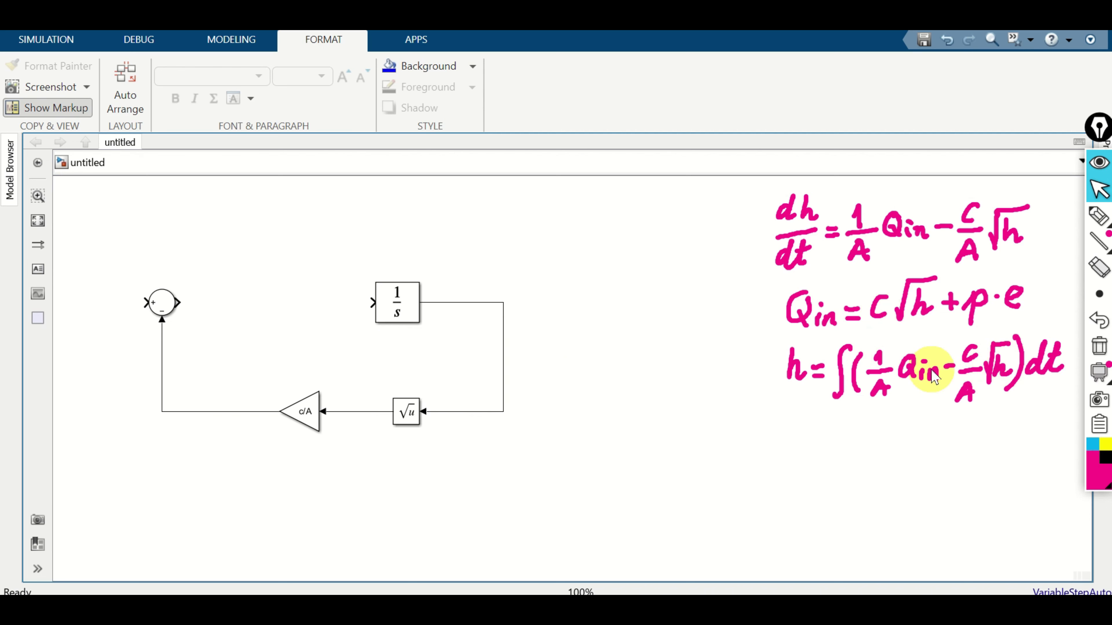
Shift the whole diagram to the right and add a Constant block at its left, aligned with the Sum block
{"action": "left_click_drag", "start_coordinate": [313, 309], "coordinate": [432, 323]}
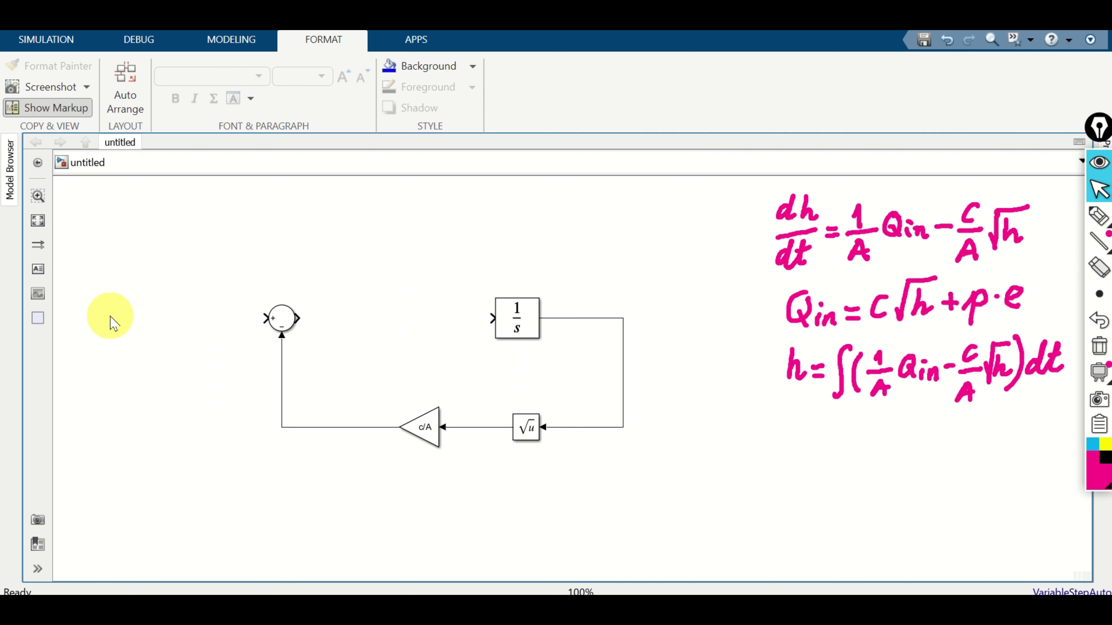
{"action": "double_click", "coordinate": [110, 317]}
{"action": "type", "text": "cons"}
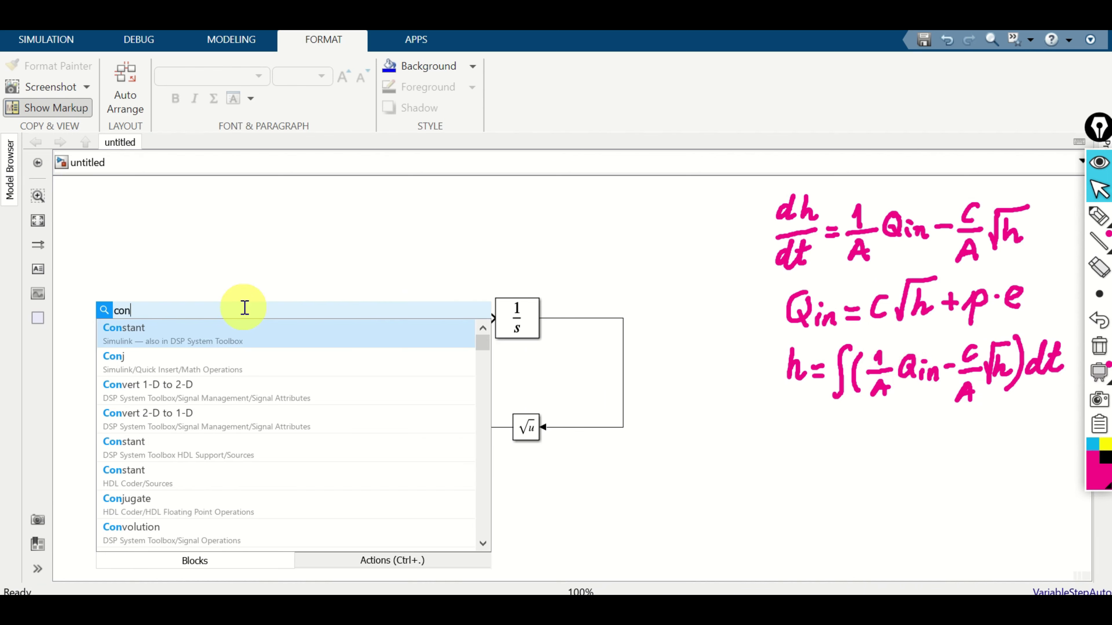
{"action": "left_click", "coordinate": [168, 355]}
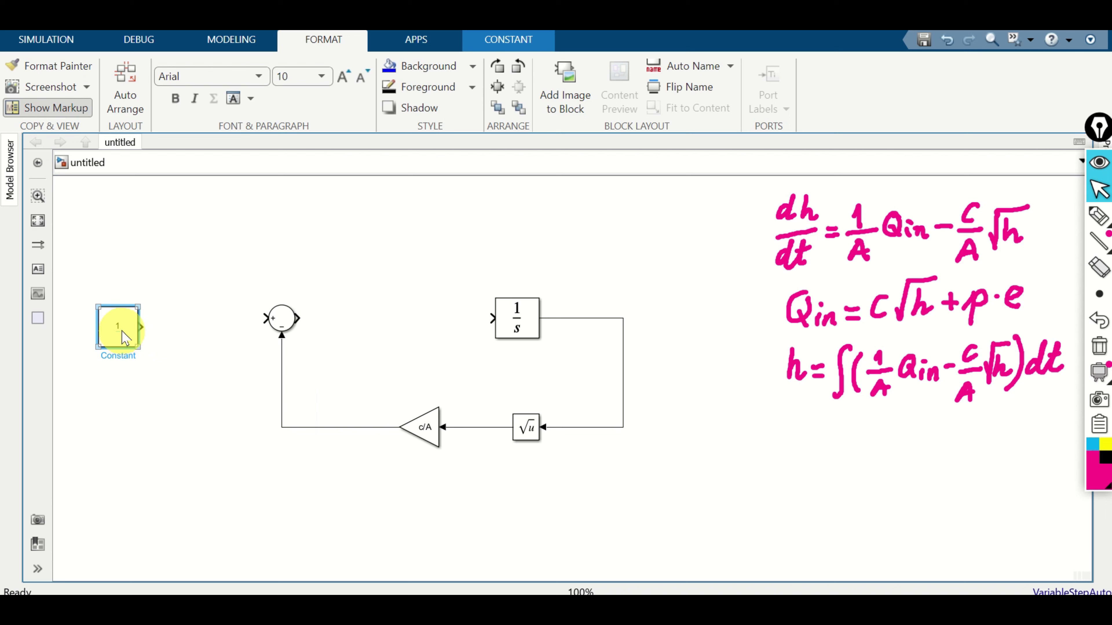
{"action": "left_click_drag", "start_coordinate": [124, 336], "coordinate": [122, 328]}
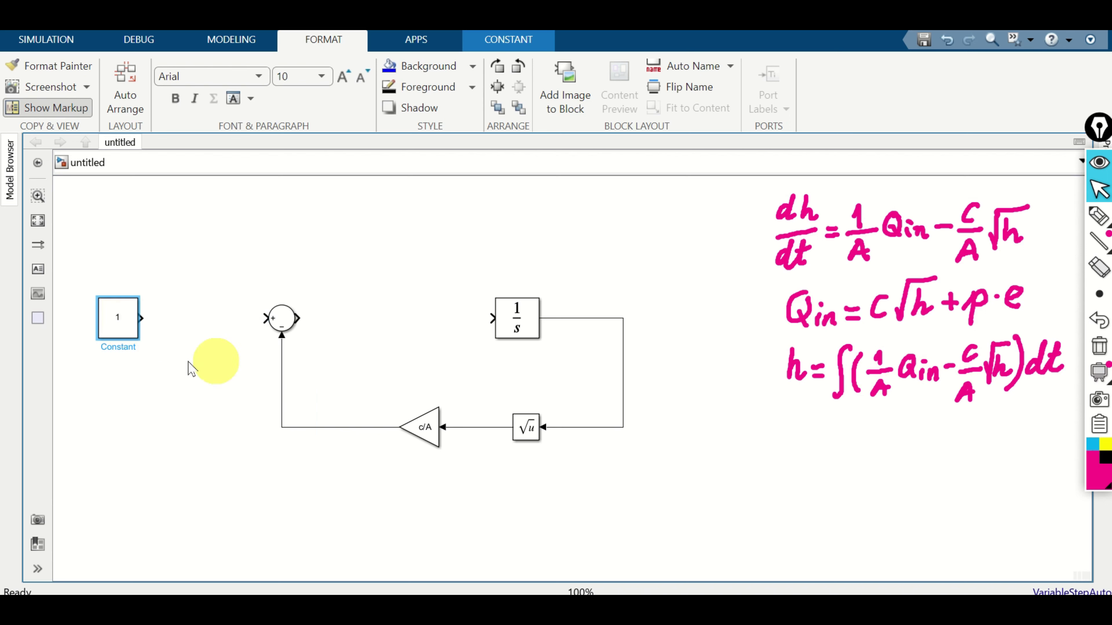
Add a Gain block between the Constant and Sum blocks, enlarge it and align it with their ports
{"action": "double_click", "coordinate": [208, 316]}
{"action": "type", "text": "gain"}
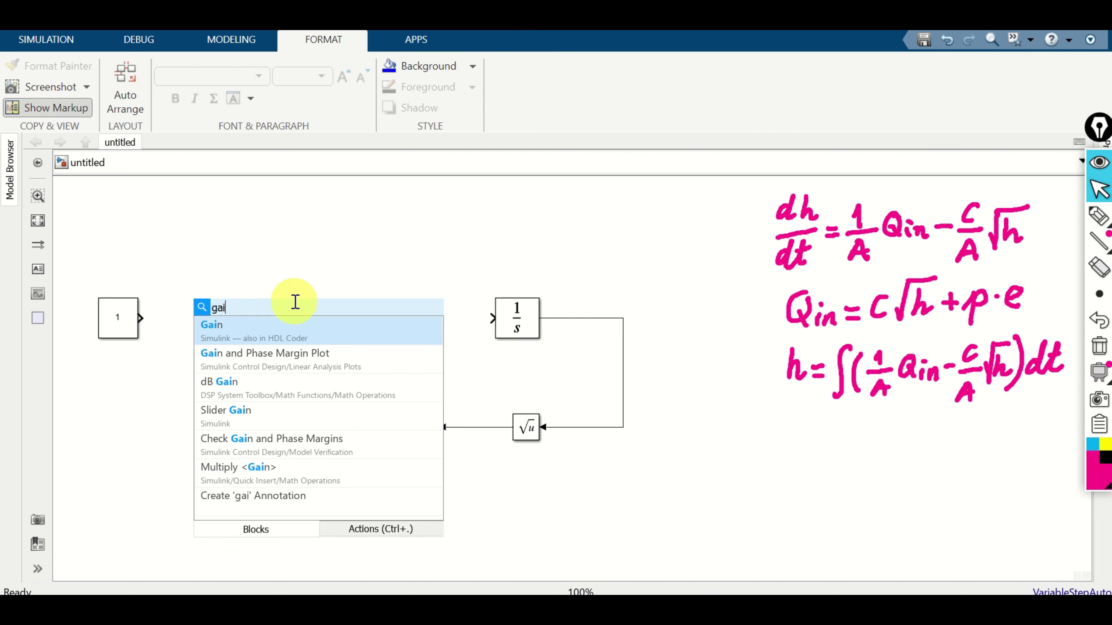
{"action": "left_click", "coordinate": [269, 343]}
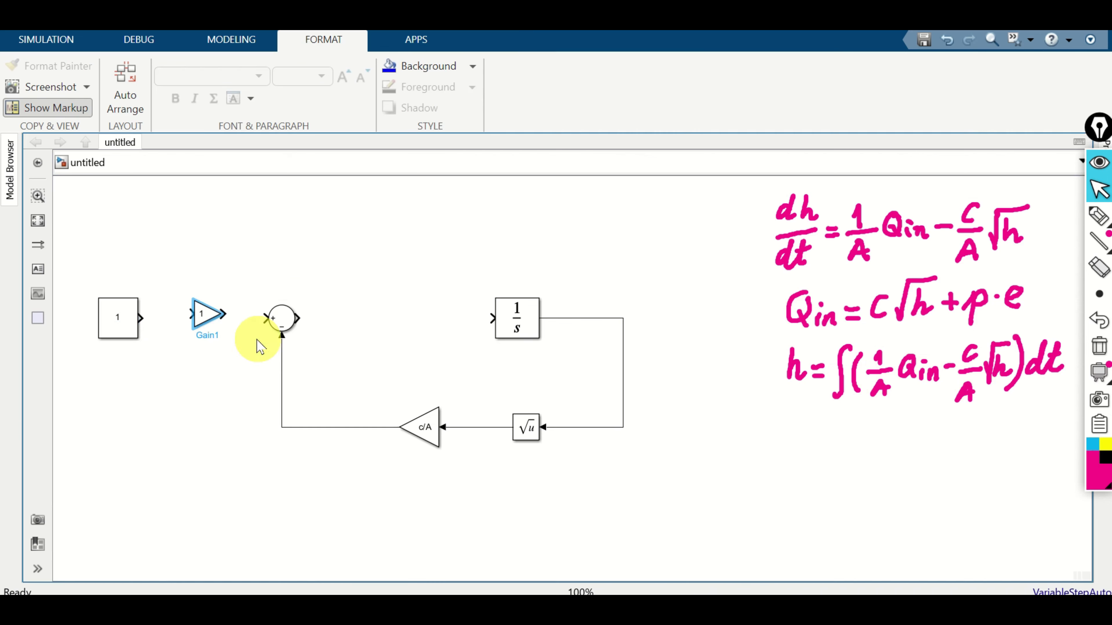
{"action": "left_click", "coordinate": [216, 326]}
{"action": "left_click_drag", "start_coordinate": [212, 334], "coordinate": [211, 329]}
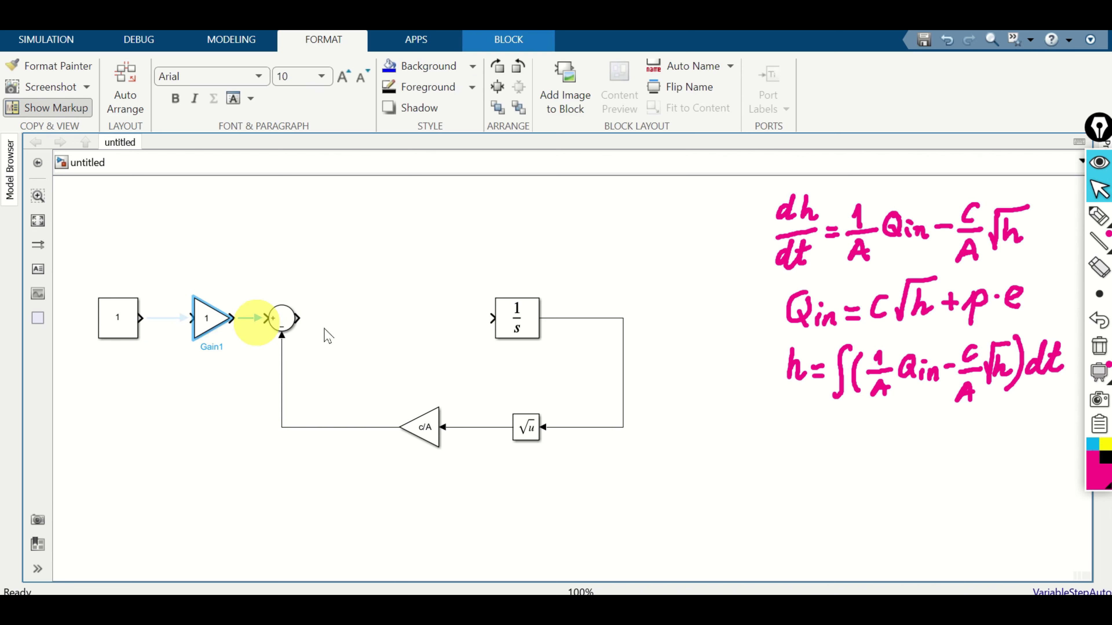
Set the new Gain block's gain to 1/A and connect Constant, Gain, Sum and Integrator in series
{"action": "double_click", "coordinate": [209, 317]}
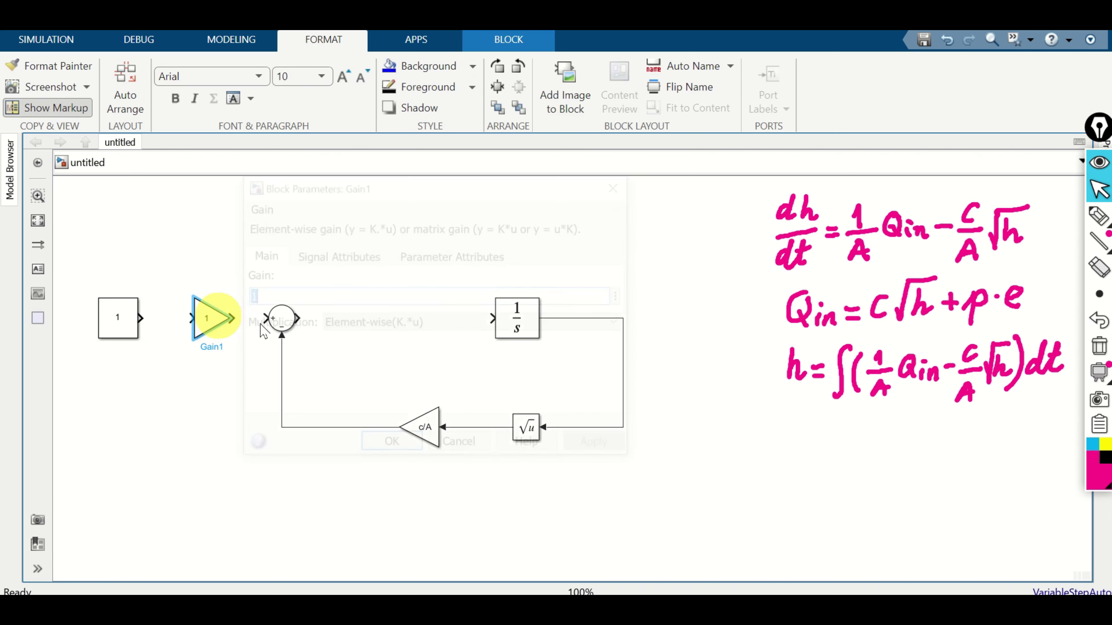
{"action": "type", "text": "1/A"}
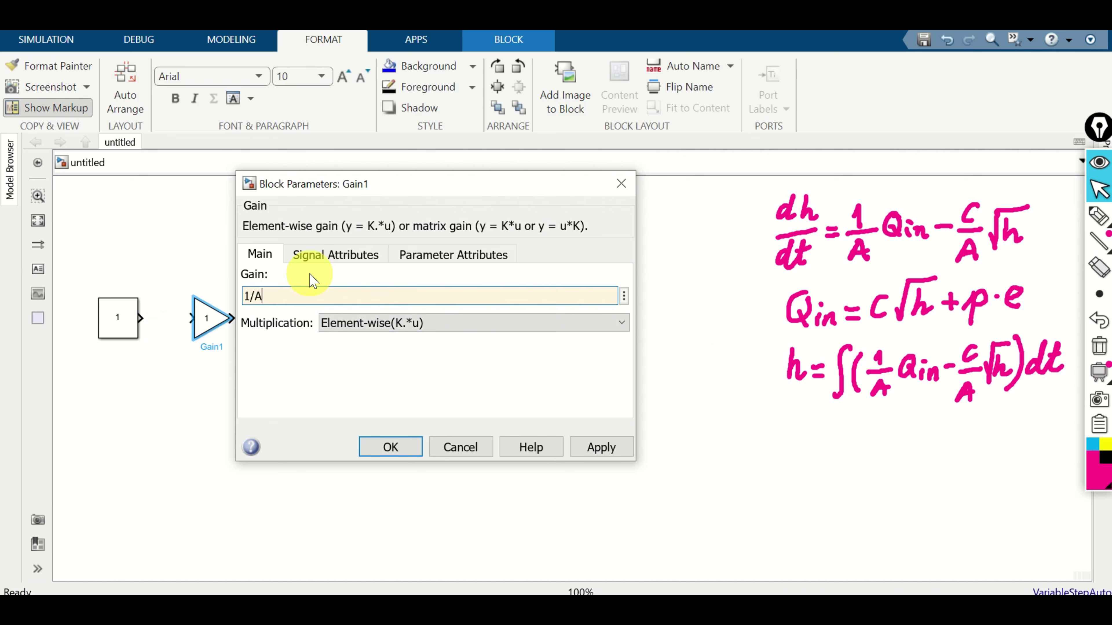
{"action": "left_click", "coordinate": [394, 444]}
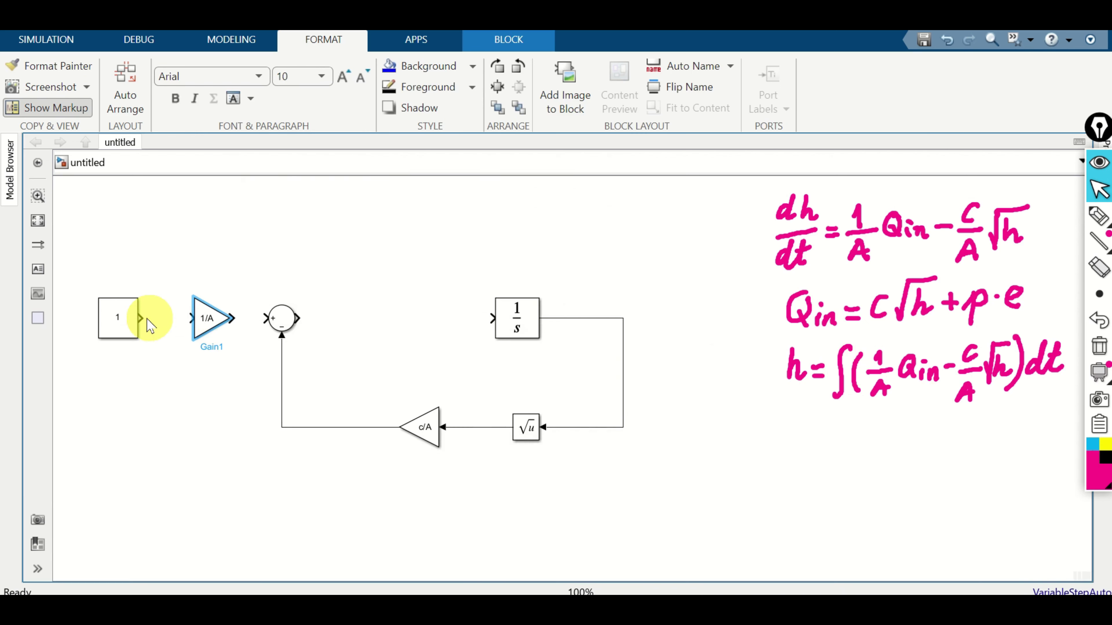
{"action": "left_click_drag", "start_coordinate": [144, 318], "coordinate": [494, 318]}
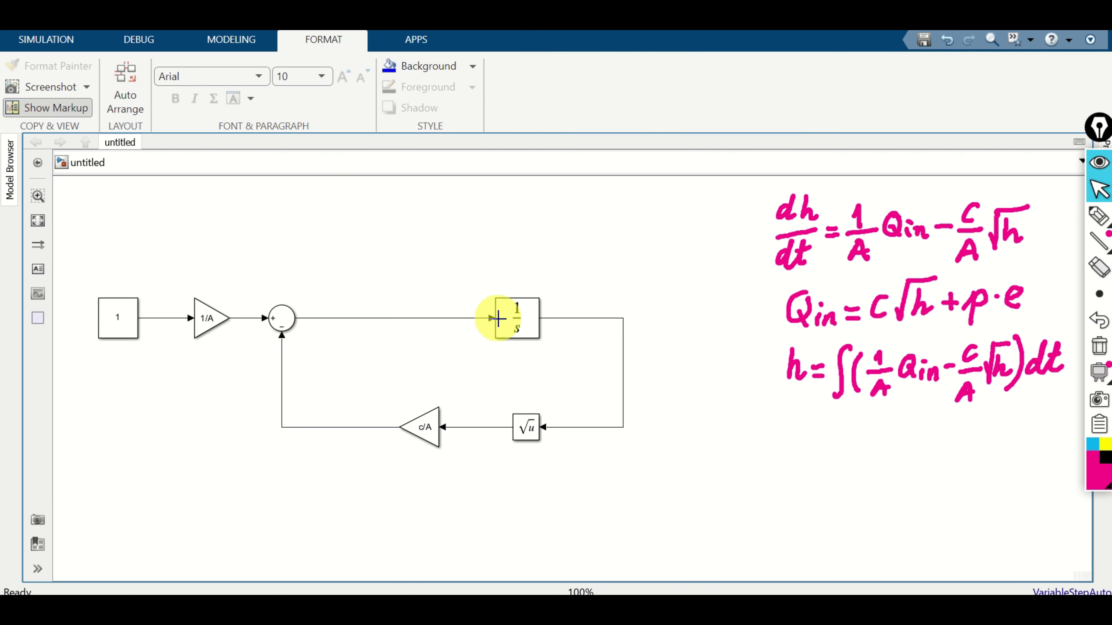
Add a Scope block to the right of the Integrator and connect it to the Integrator's output line
{"action": "double_click", "coordinate": [695, 345]}
{"action": "type", "text": "scope"}
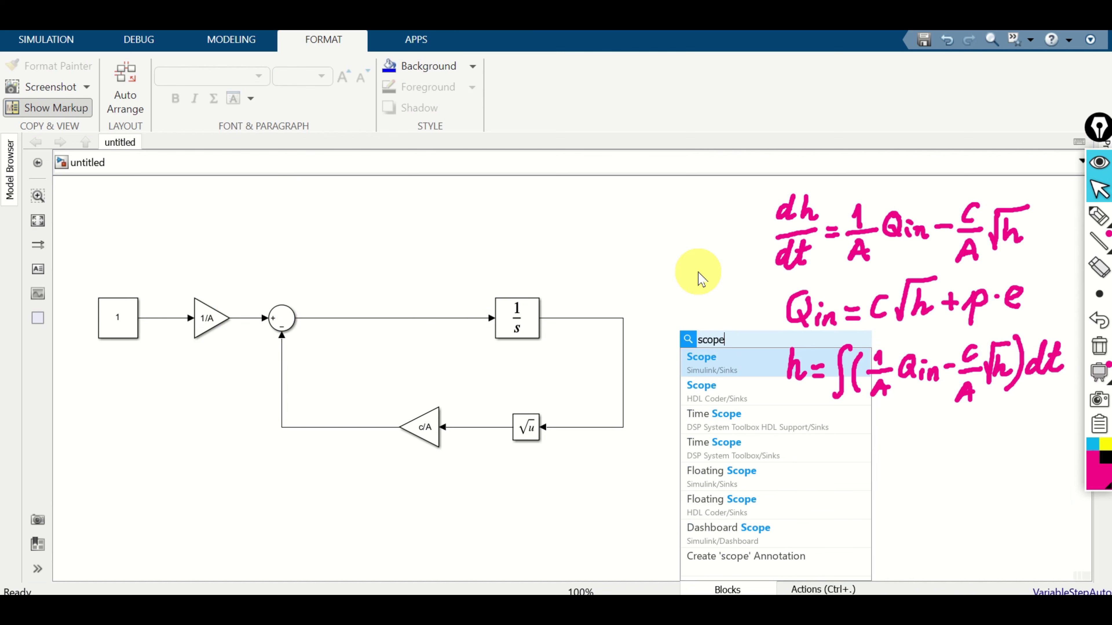
{"action": "left_click", "coordinate": [710, 366]}
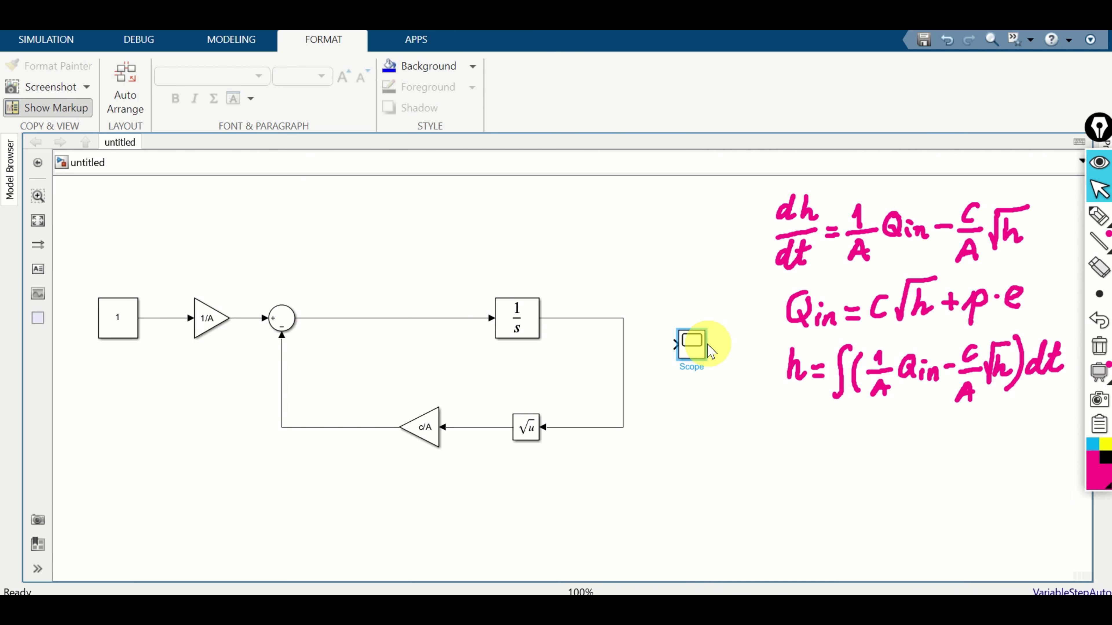
{"action": "left_click_drag", "start_coordinate": [696, 345], "coordinate": [613, 317]}
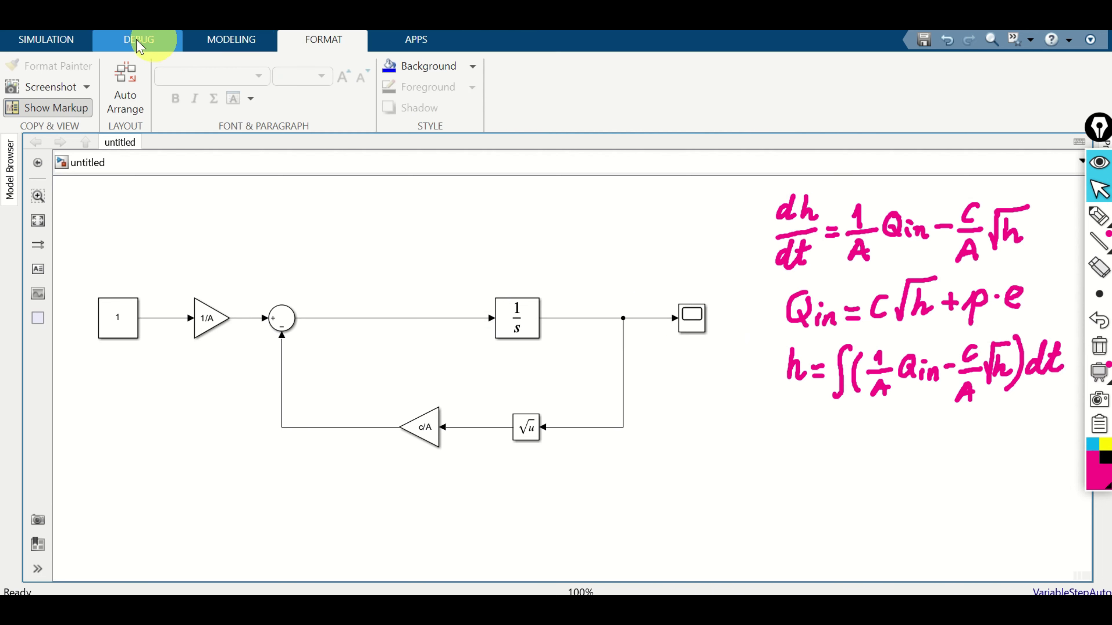
Run the simulation with a stop time of 40 and view the level response in the Scope
{"action": "left_click", "coordinate": [70, 41]}
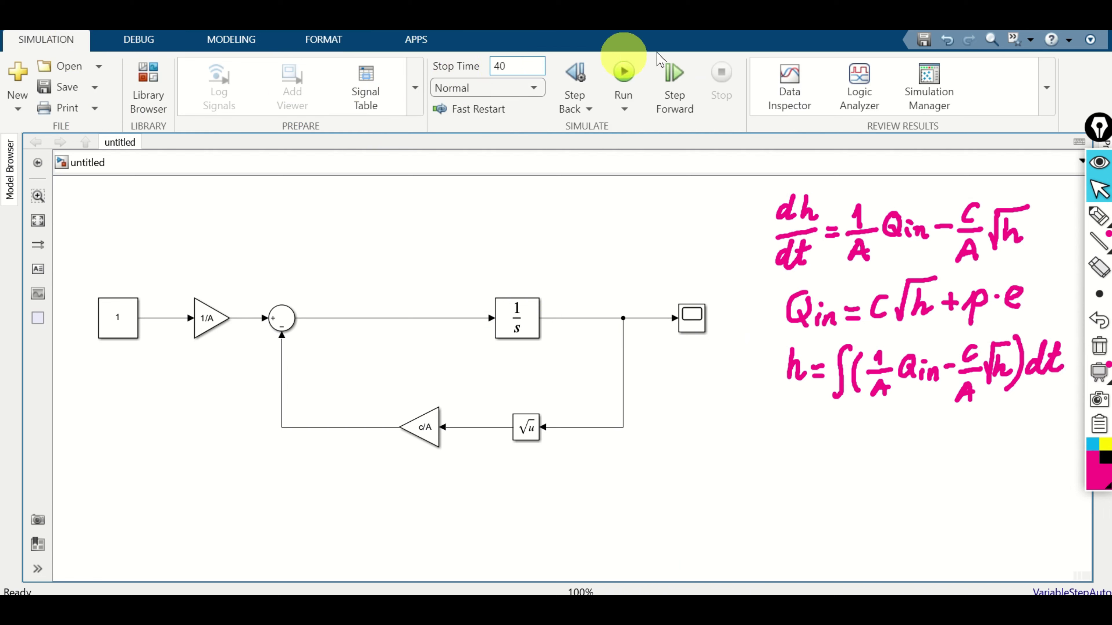
{"action": "left_click", "coordinate": [624, 73]}
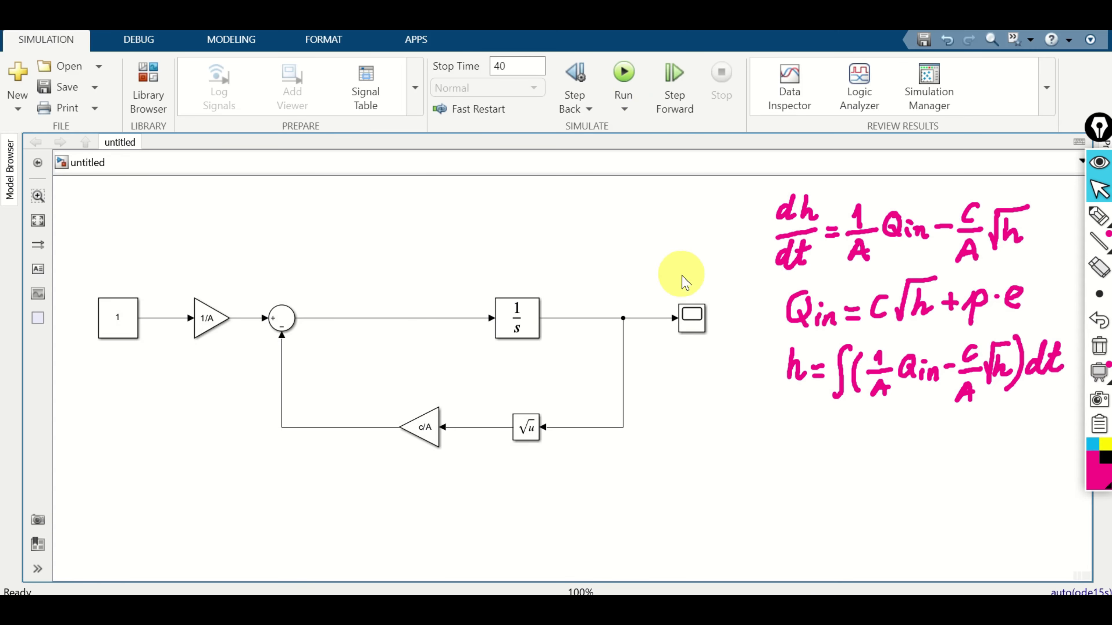
{"action": "left_click", "coordinate": [696, 319]}
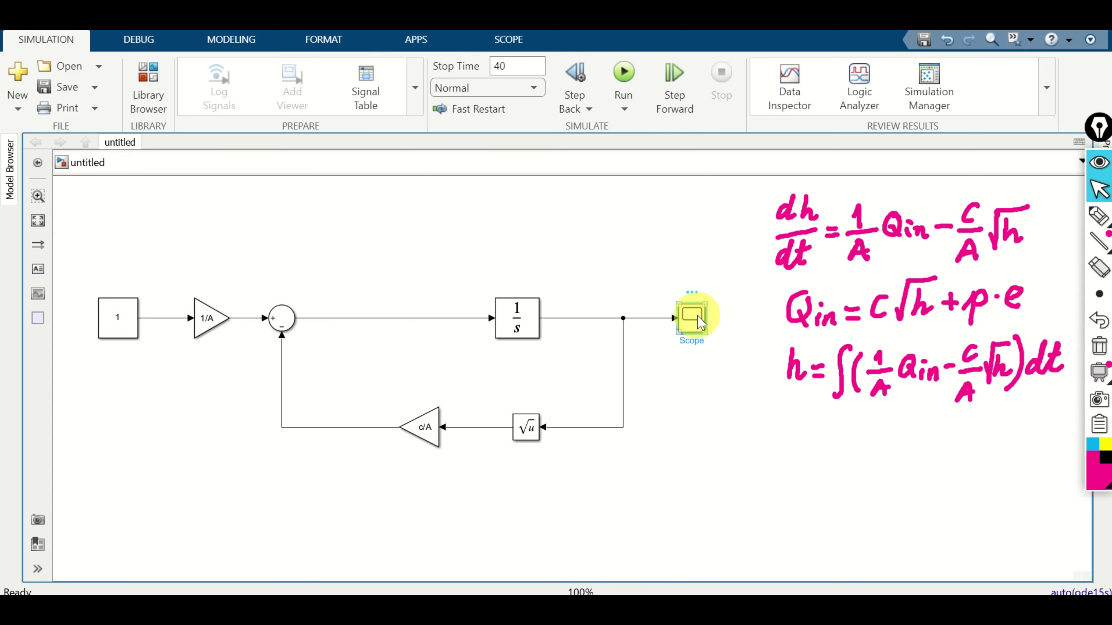
{"action": "double_click", "coordinate": [696, 318]}
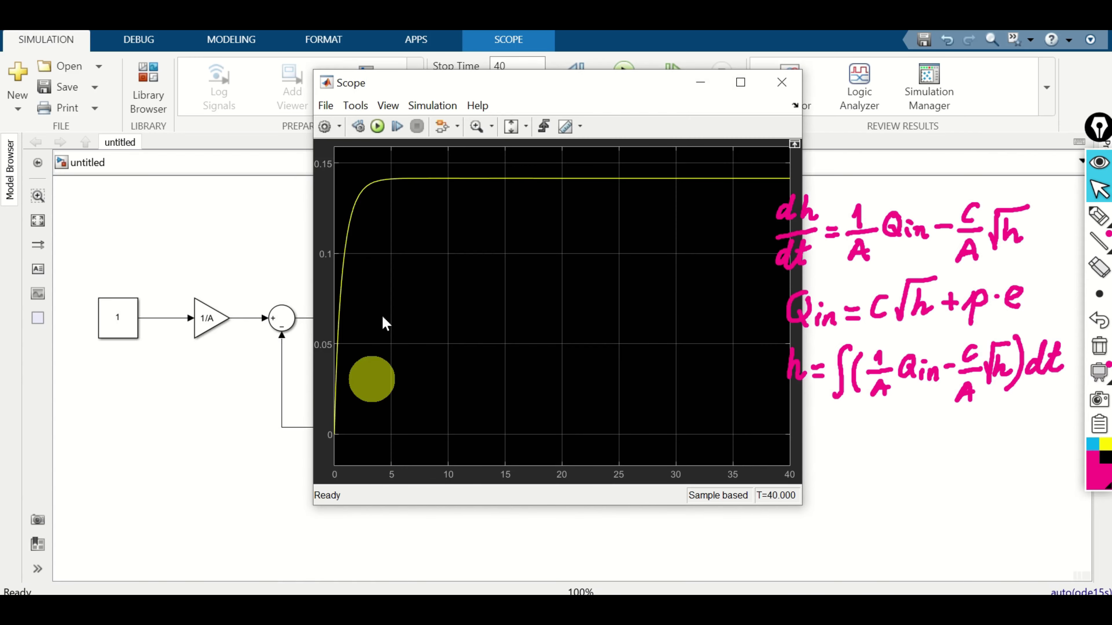
{"action": "left_click", "coordinate": [782, 83]}
Set the Constant block's value to 2
{"action": "double_click", "coordinate": [119, 316]}
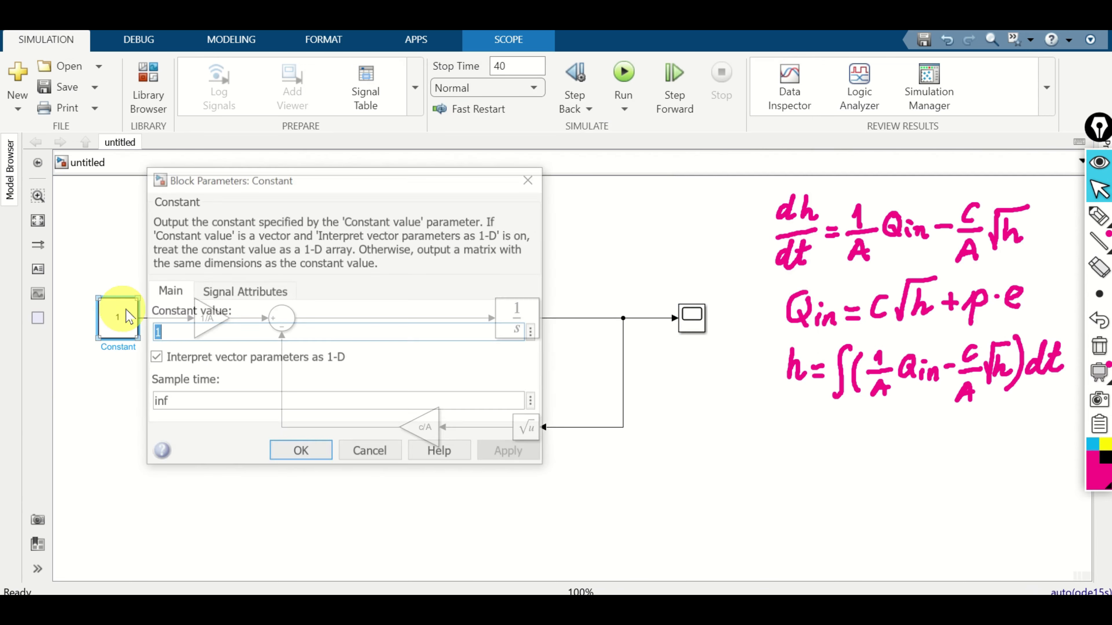
{"action": "type", "text": "2"}
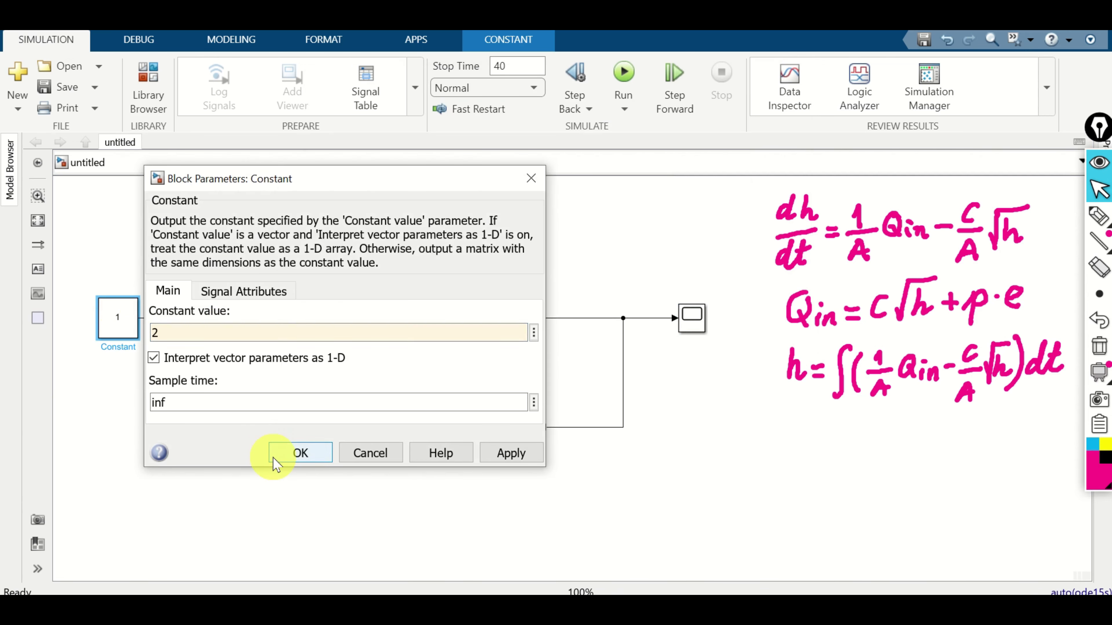
{"action": "left_click", "coordinate": [282, 453]}
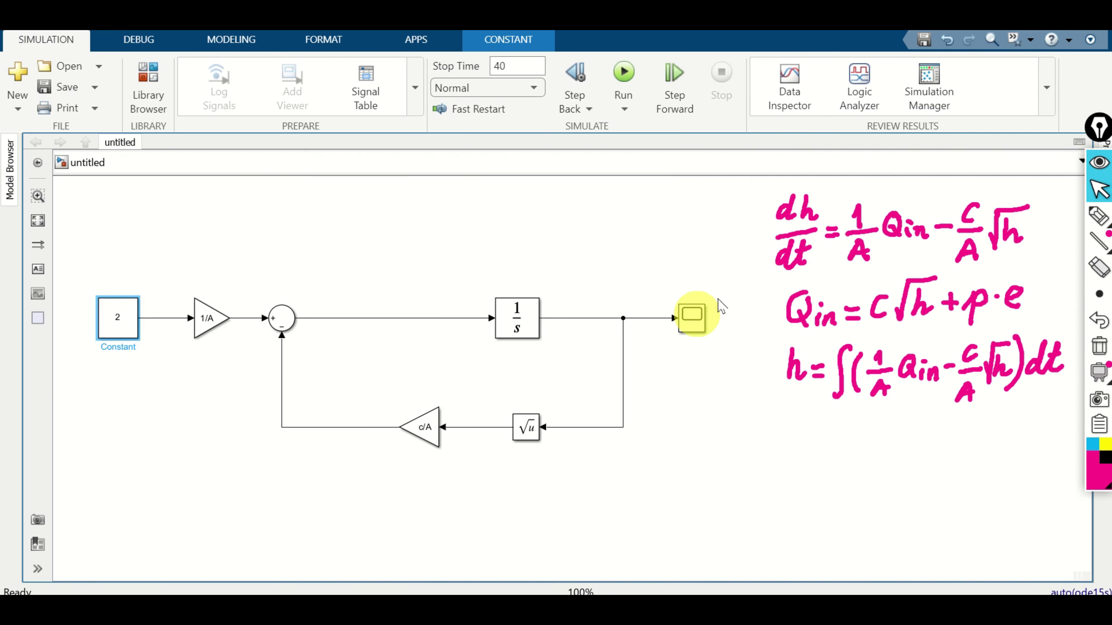
Rerun the simulation and view the level response for the changed inflow in the Scope
{"action": "left_click", "coordinate": [626, 74]}
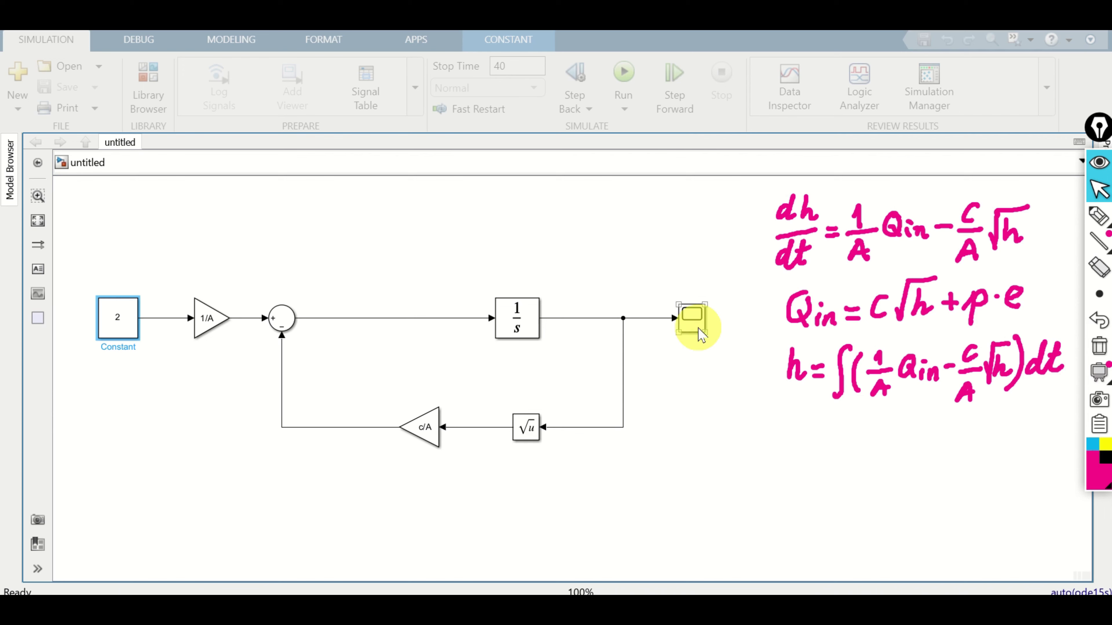
{"action": "double_click", "coordinate": [698, 332]}
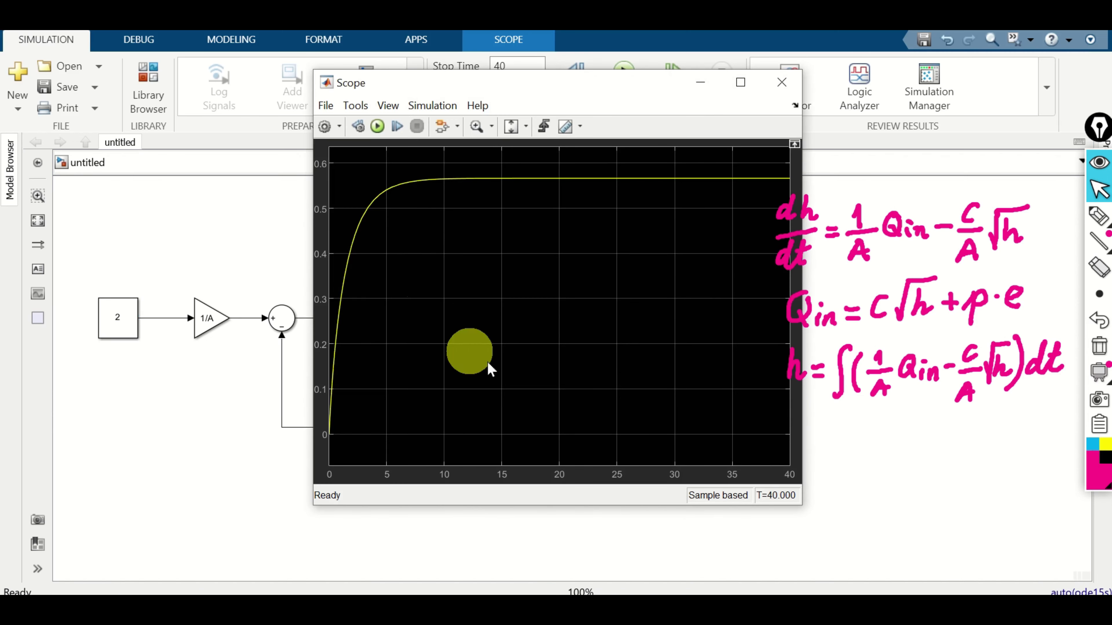
{"action": "left_click", "coordinate": [782, 82]}
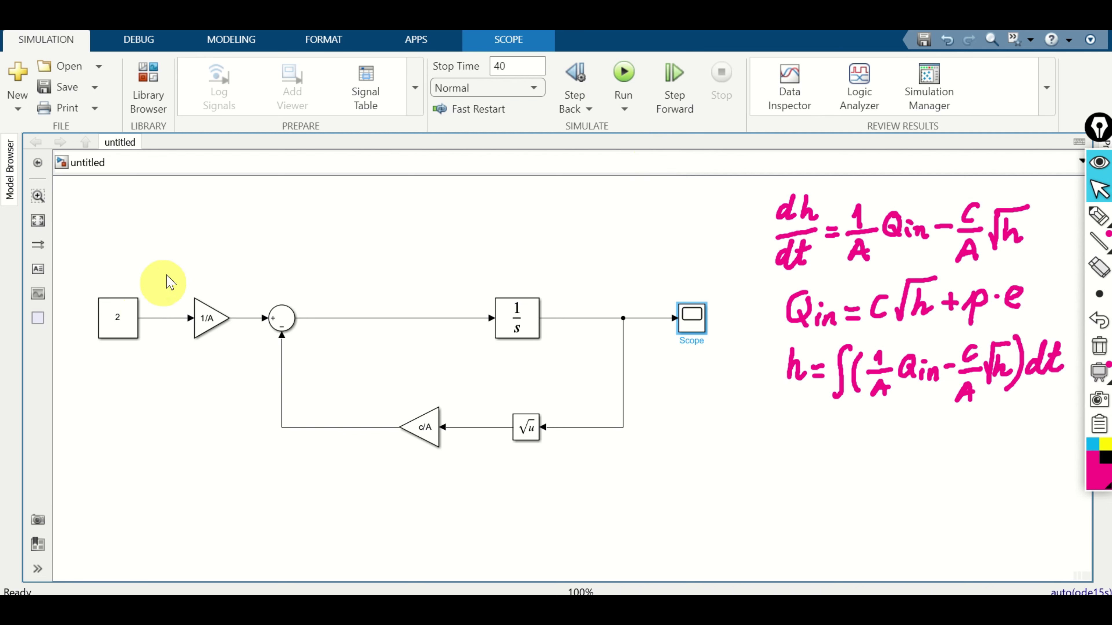
Group the two Gain blocks, Sum, Integrator and Square Root into a subsystem and align it with the Constant and Scope
{"action": "left_click_drag", "start_coordinate": [173, 248], "coordinate": [653, 468]}
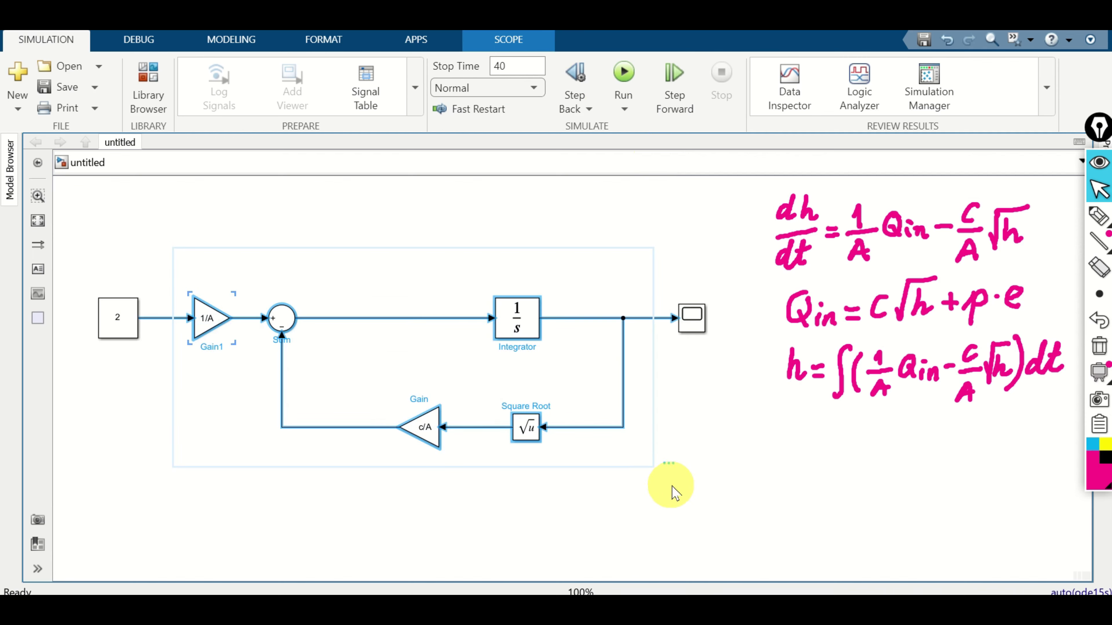
{"action": "mouse_move", "coordinate": [673, 458]}
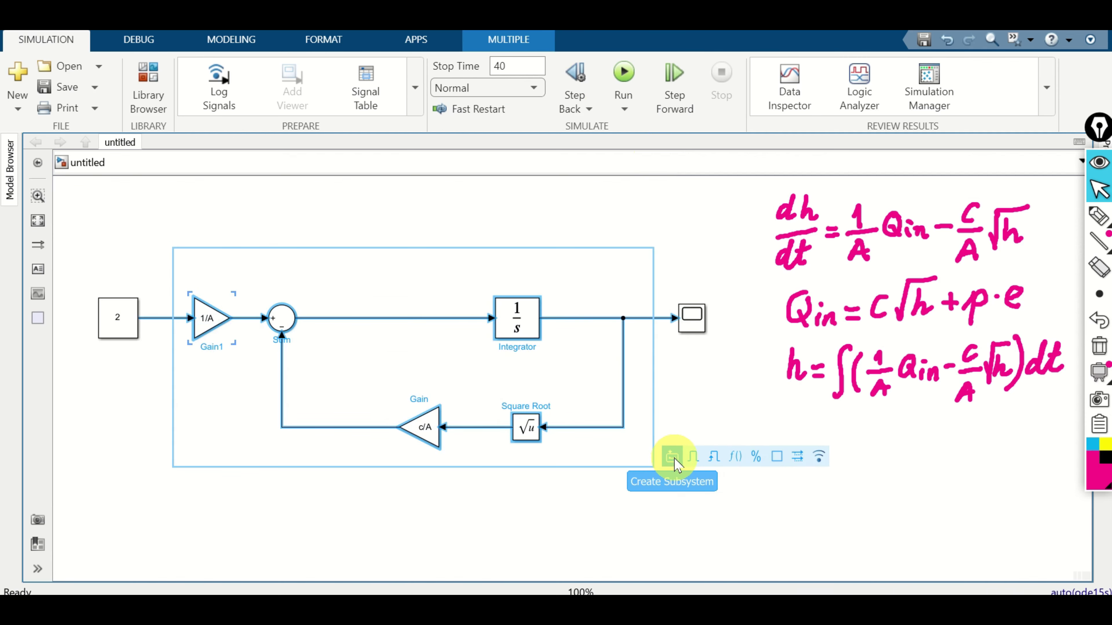
{"action": "left_click", "coordinate": [672, 459]}
{"action": "left_click", "coordinate": [398, 377]}
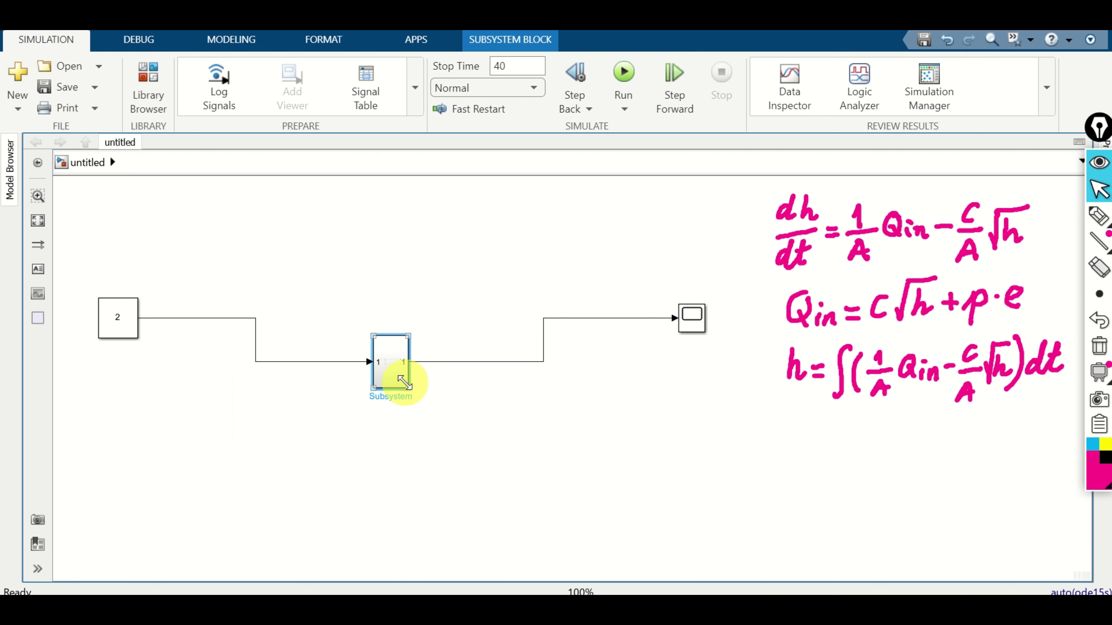
{"action": "left_click_drag", "start_coordinate": [405, 379], "coordinate": [409, 335]}
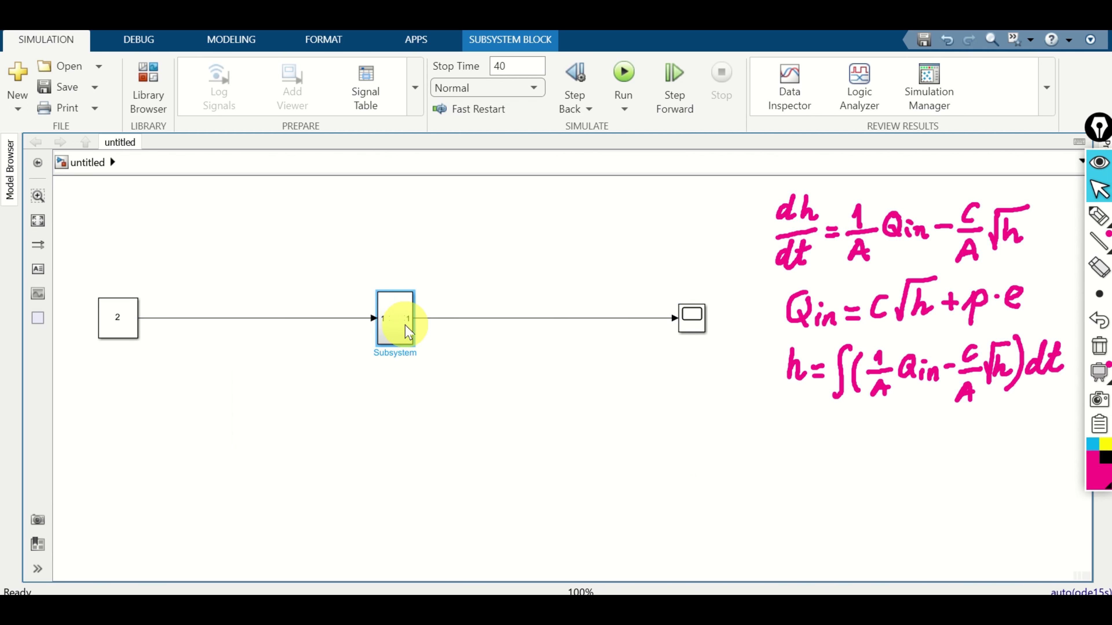
Delete the Constant, the Scope and their connecting lines, and shift the remaining subsystem block slightly right and down
{"action": "left_click", "coordinate": [181, 319]}
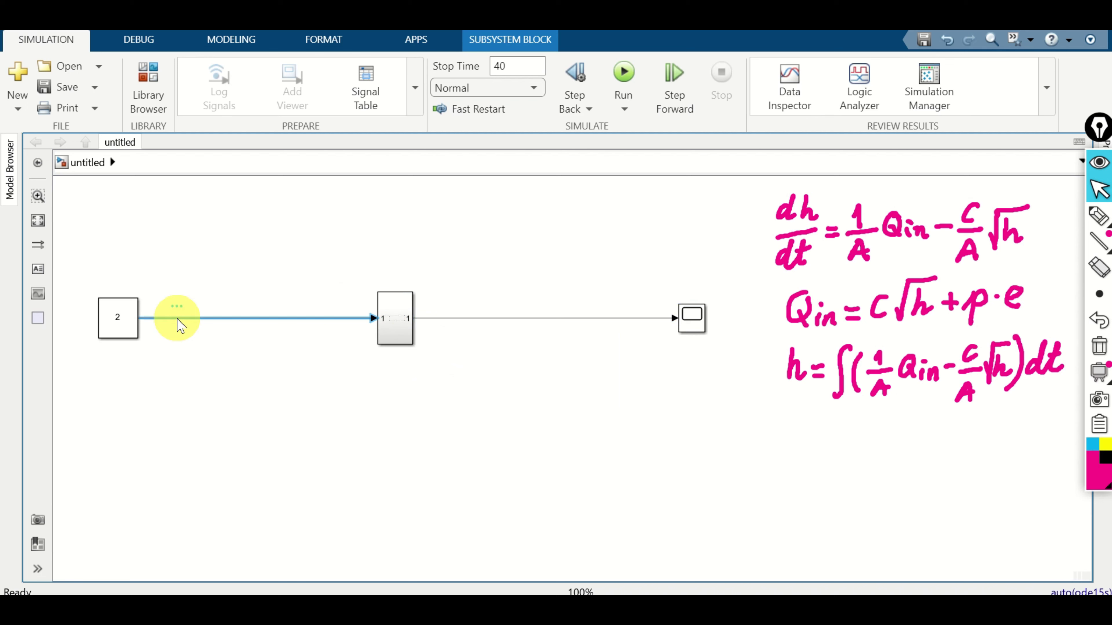
{"action": "key", "text": "Delete"}
{"action": "left_click", "coordinate": [118, 317]}
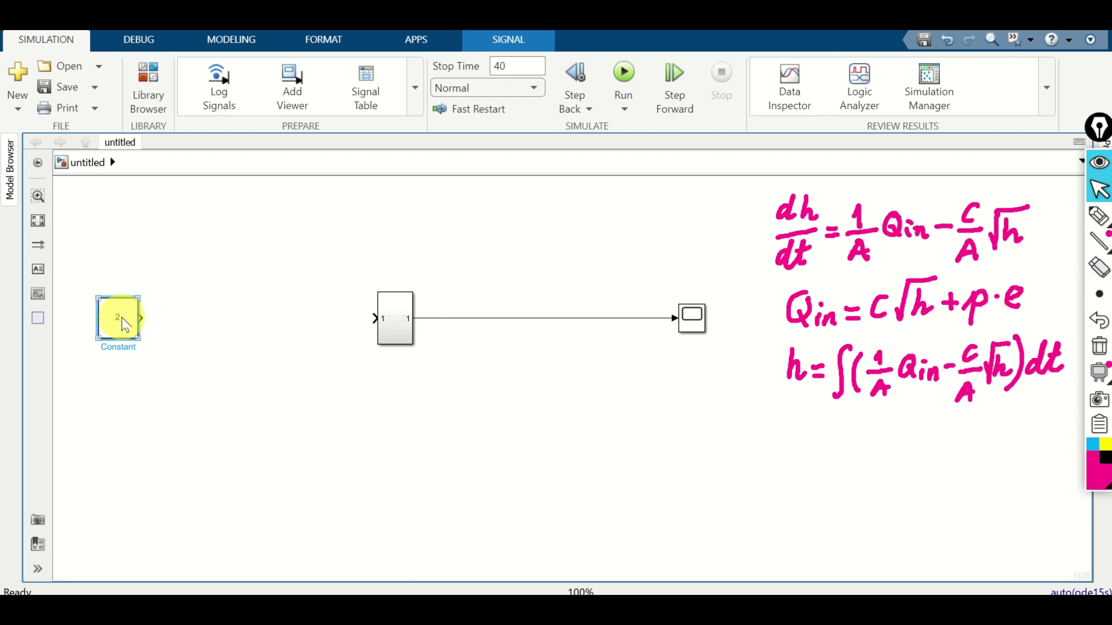
{"action": "key", "text": "Delete"}
{"action": "left_click", "coordinate": [617, 318]}
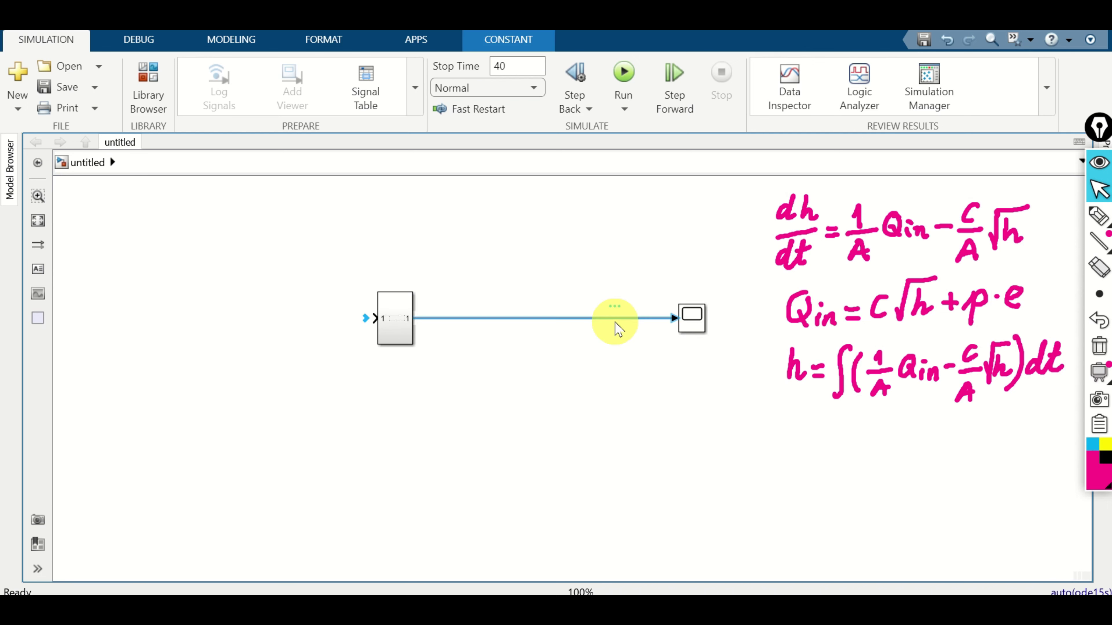
{"action": "key", "text": "Delete"}
{"action": "left_click", "coordinate": [692, 326]}
{"action": "key", "text": "Delete"}
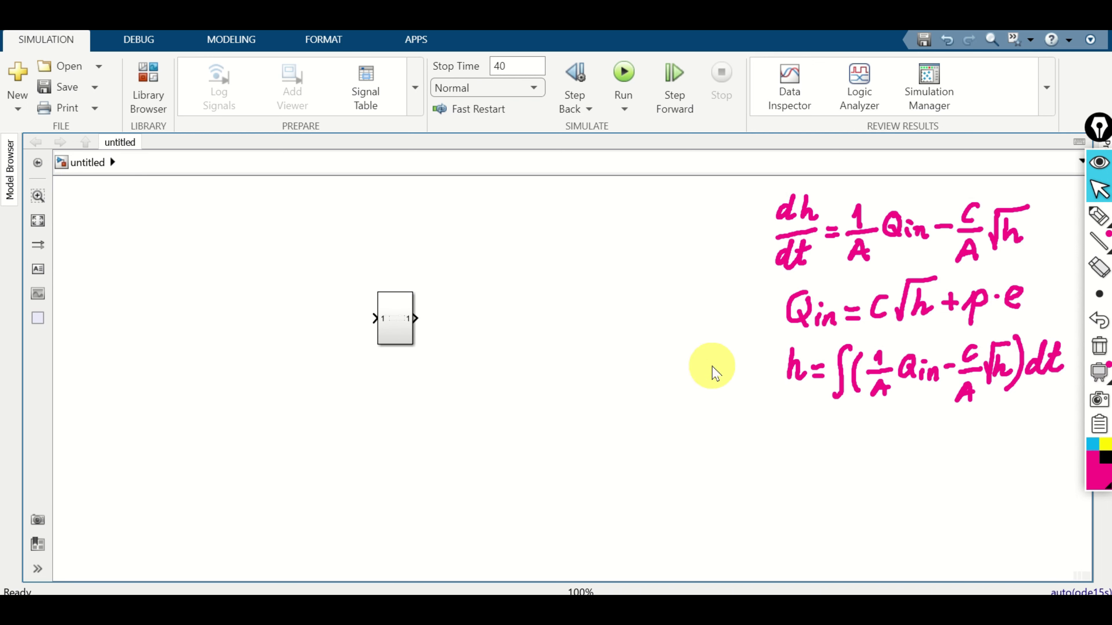
{"action": "left_click_drag", "start_coordinate": [456, 429], "coordinate": [527, 448]}
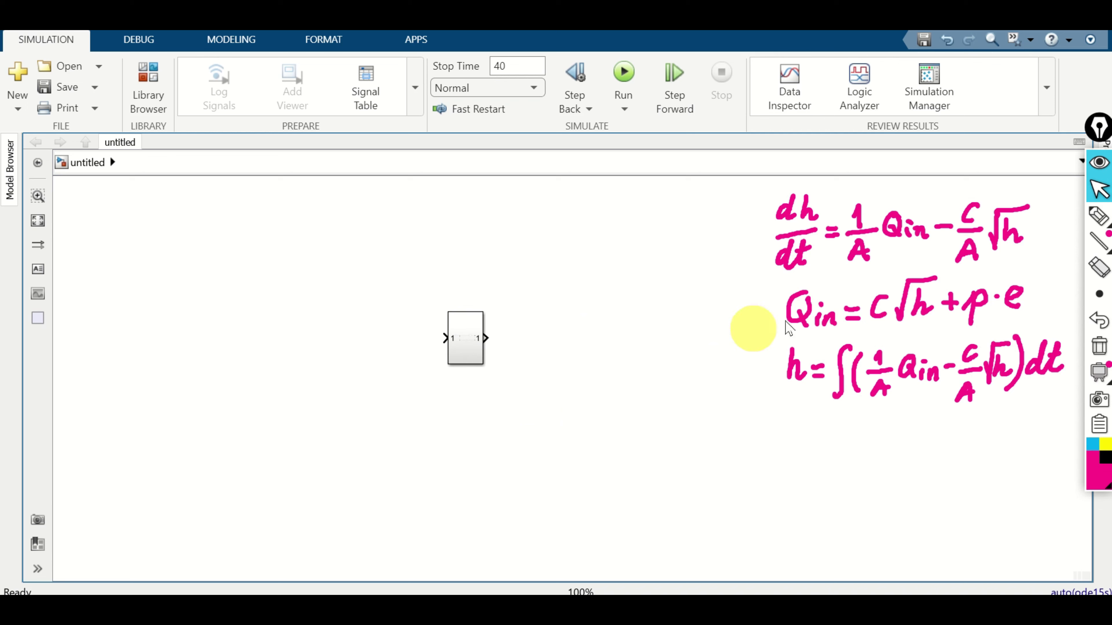
Add a Sum block to the left of the subsystem, level with its input port
{"action": "double_click", "coordinate": [131, 334]}
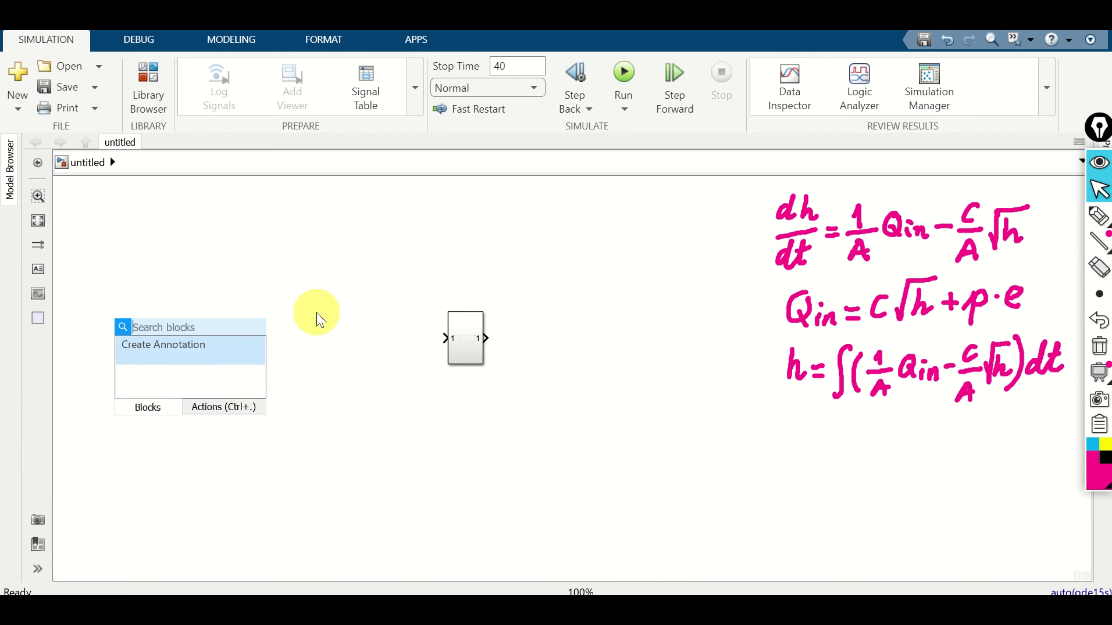
{"action": "type", "text": "sum"}
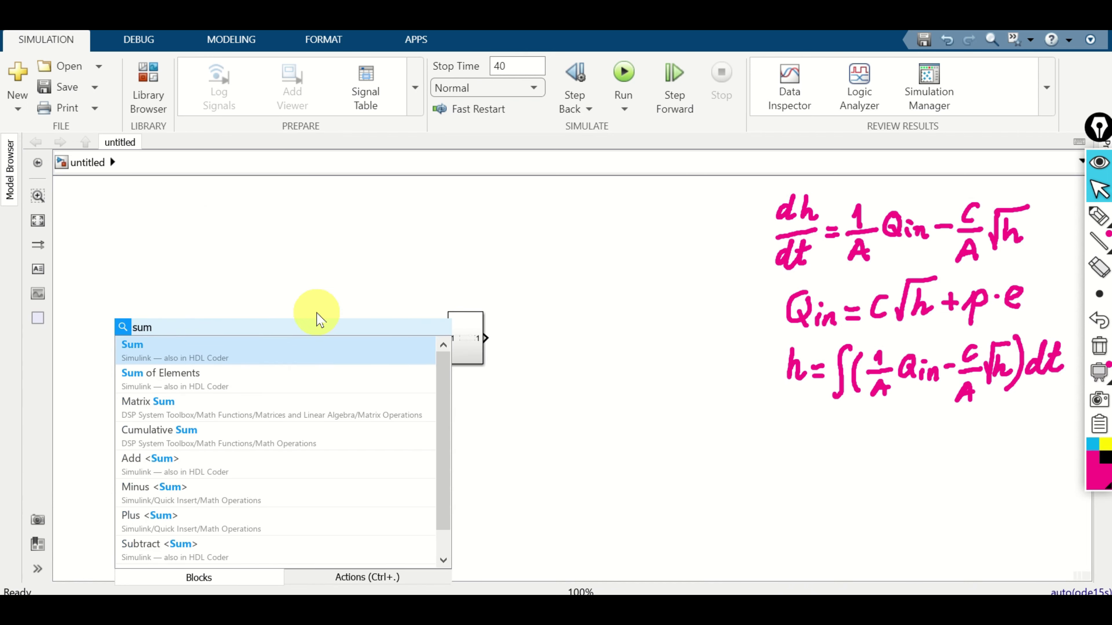
{"action": "left_click", "coordinate": [174, 347]}
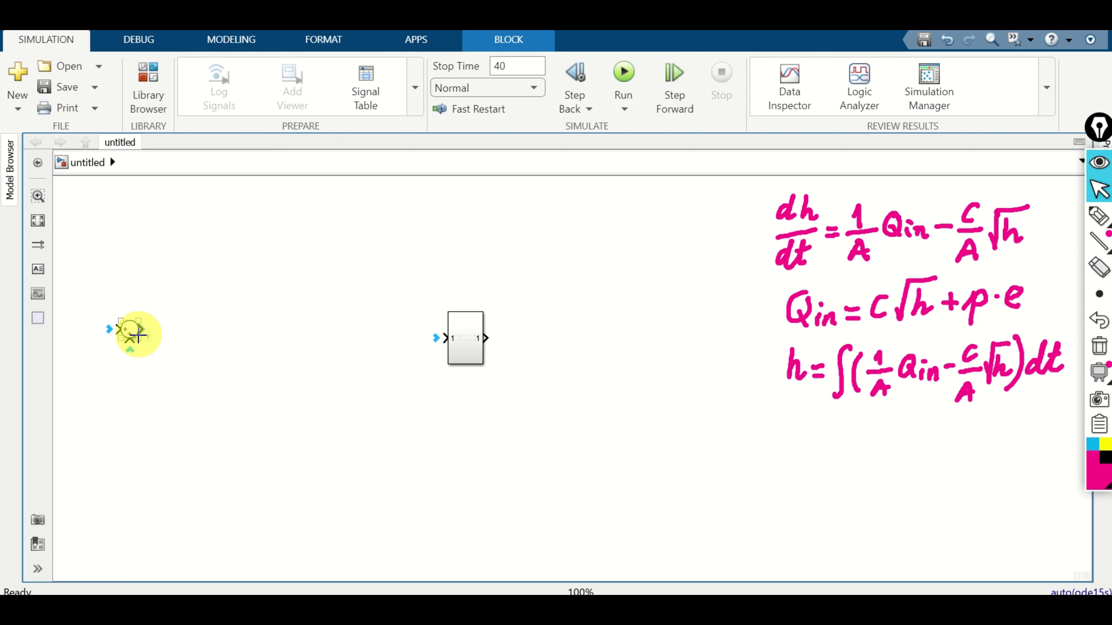
{"action": "key", "text": "Escape"}
{"action": "left_click_drag", "start_coordinate": [142, 339], "coordinate": [189, 338]}
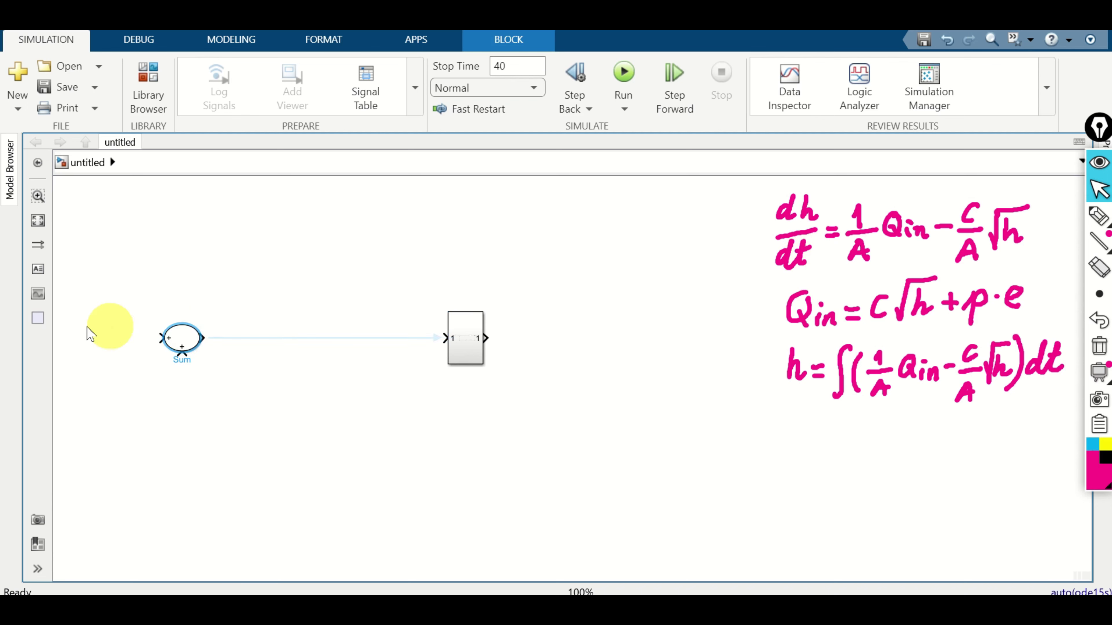
Add a Constant block to the left of the Sum block and connect it to the Sum's first input
{"action": "double_click", "coordinate": [74, 340]}
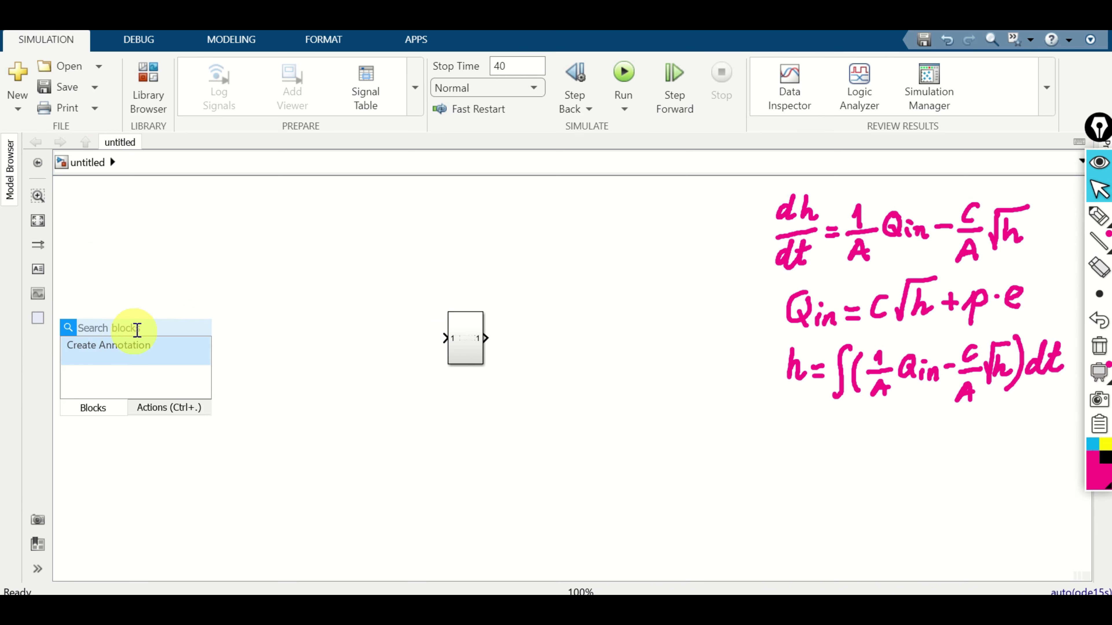
{"action": "type", "text": "const"}
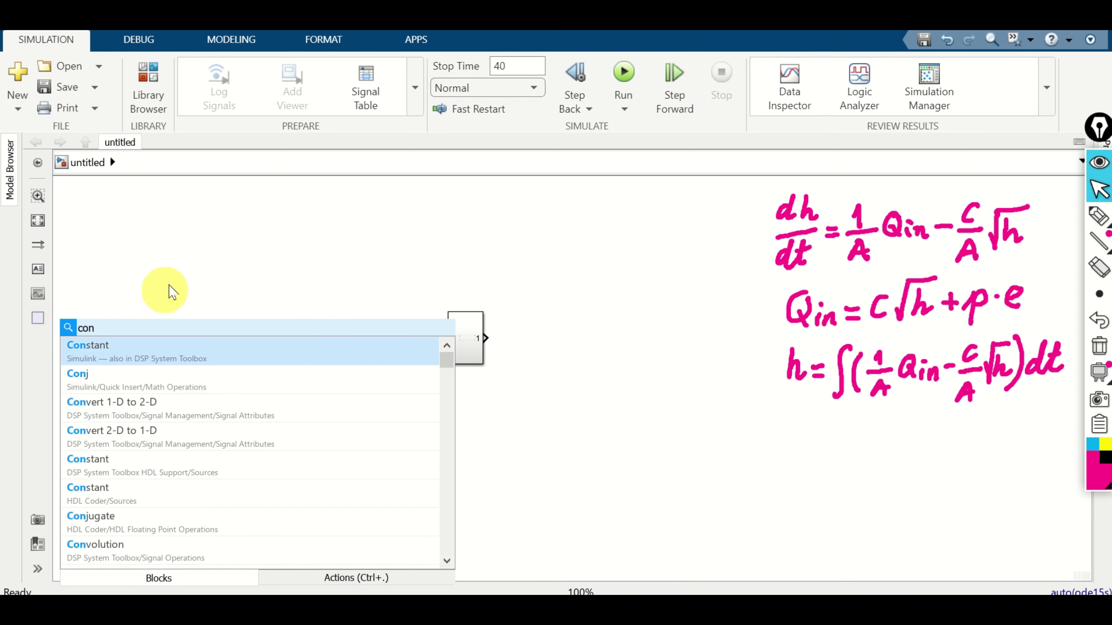
{"action": "left_click", "coordinate": [117, 348]}
{"action": "left_click", "coordinate": [79, 335]}
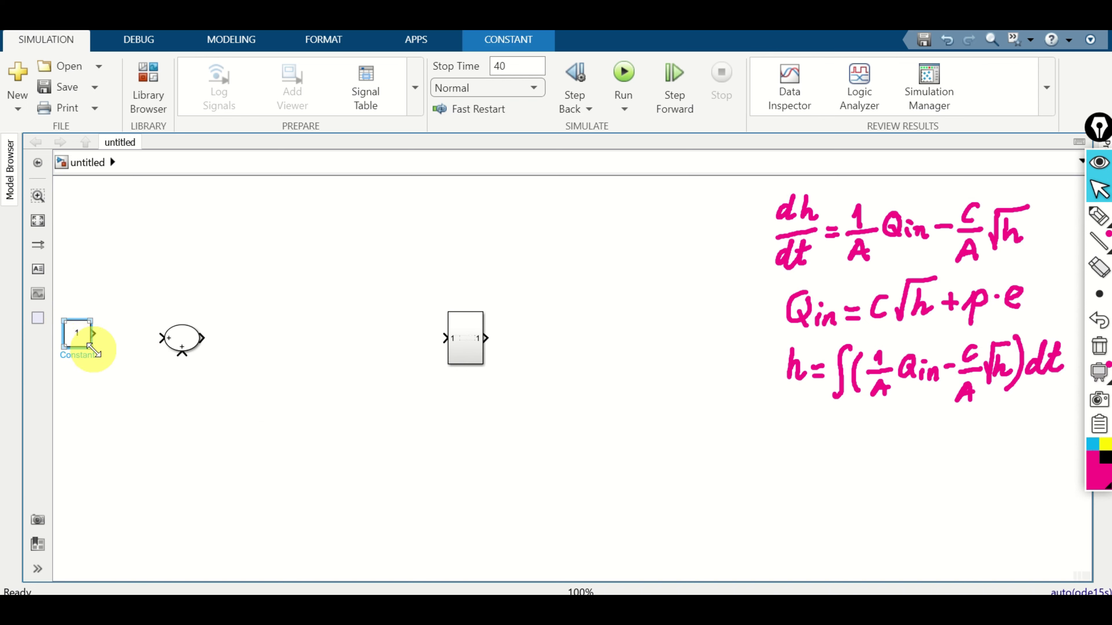
{"action": "left_click_drag", "start_coordinate": [92, 349], "coordinate": [163, 337]}
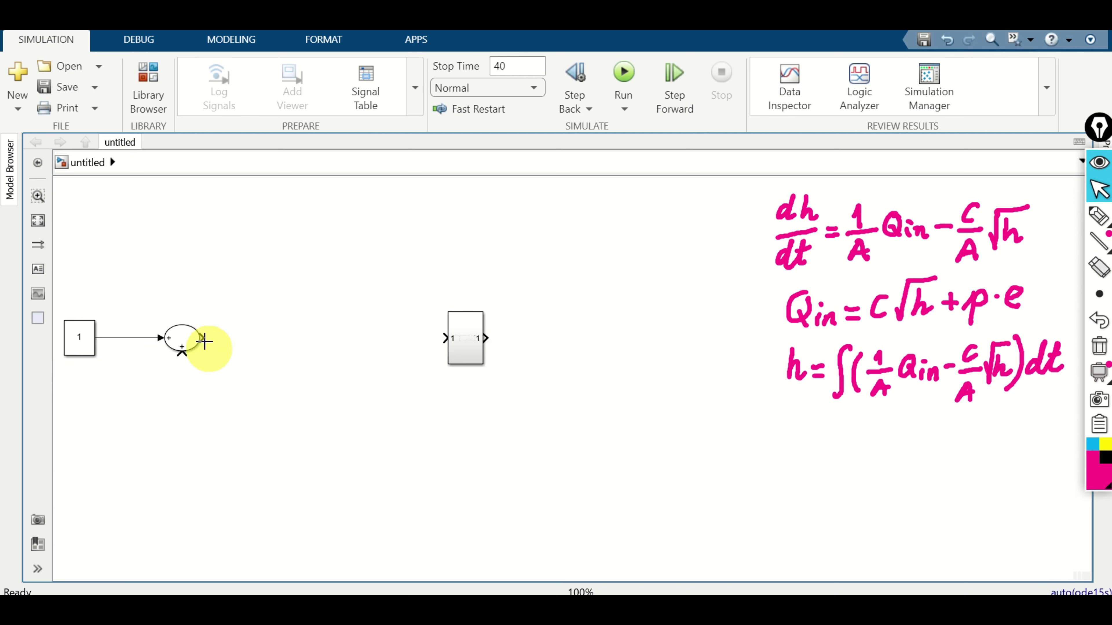
Set the Sum block's list of signs to |+-
{"action": "double_click", "coordinate": [181, 338]}
{"action": "left_click", "coordinate": [268, 350]}
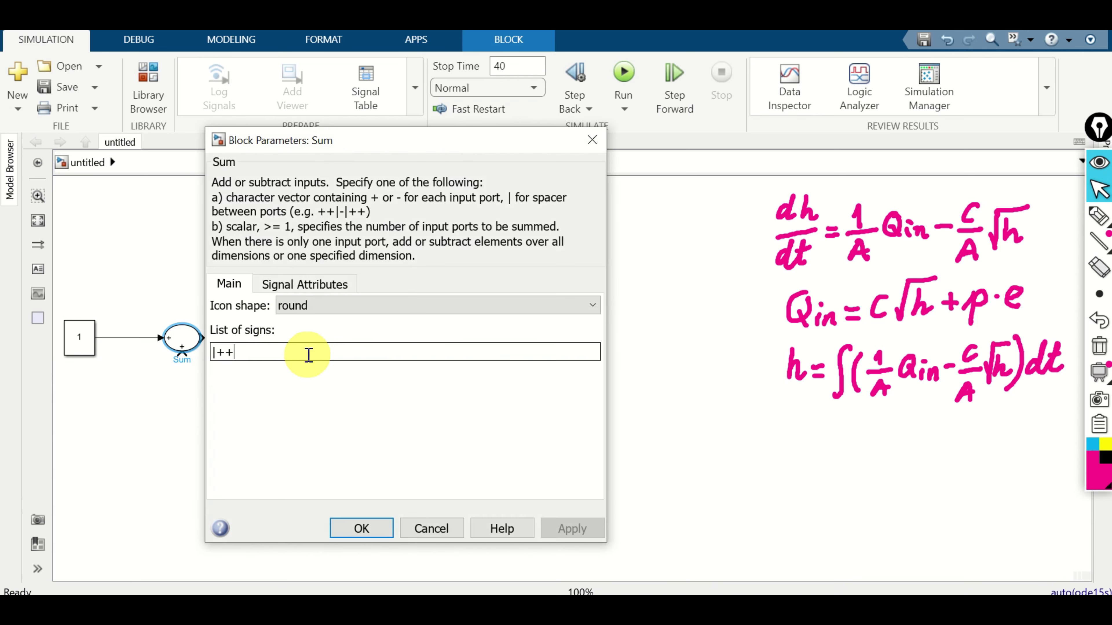
{"action": "key", "text": "BackSpace"}
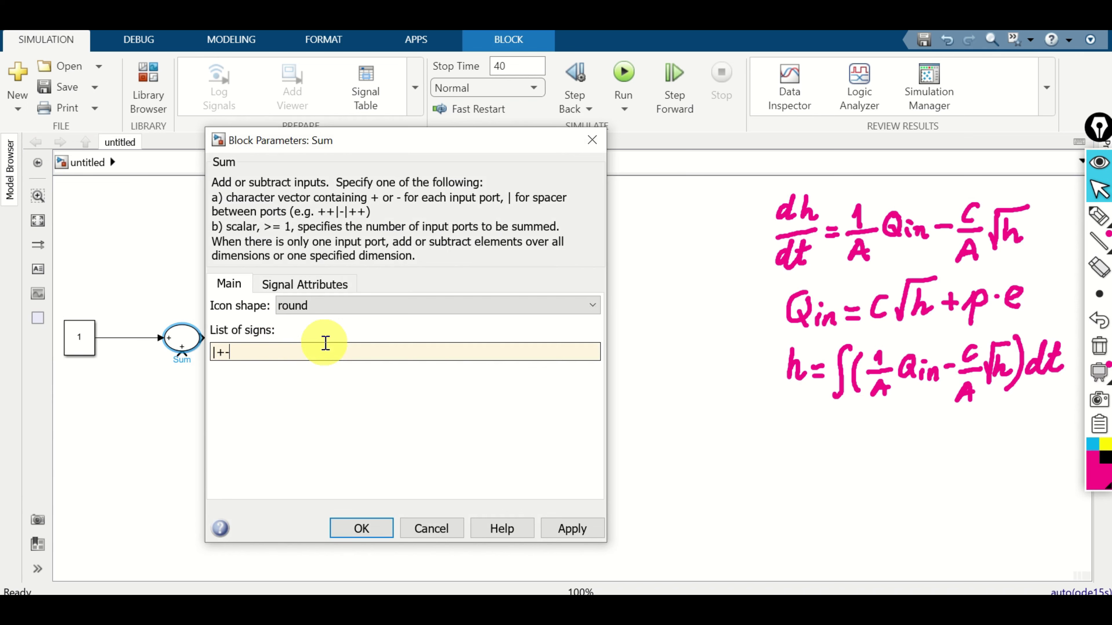
{"action": "left_click", "coordinate": [371, 528]}
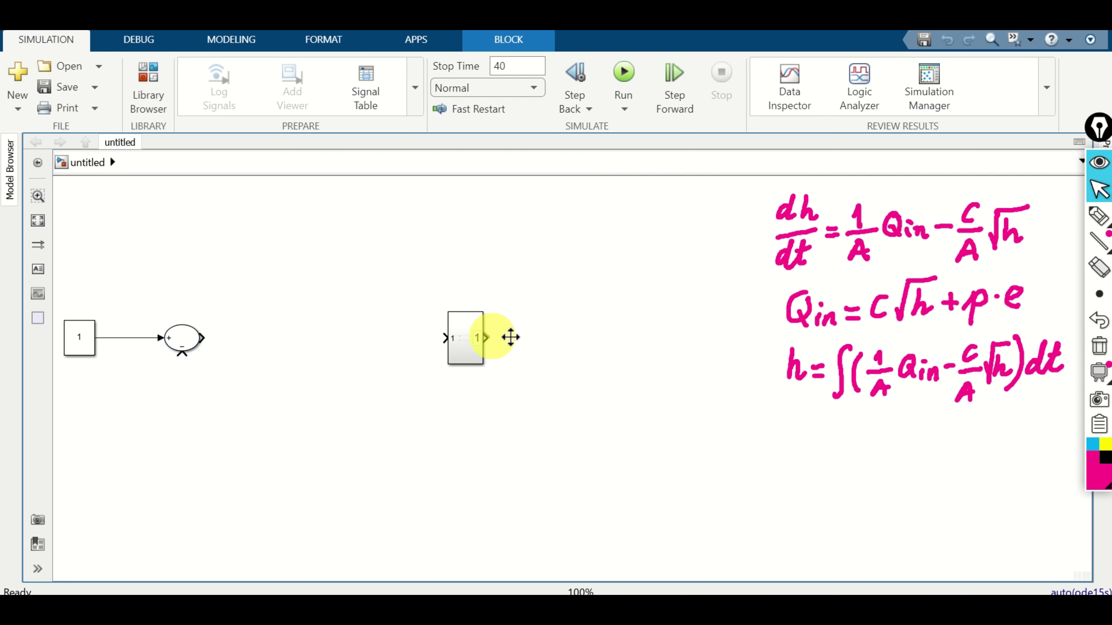
Connect the subsystem's output back to the Sum's minus input, widening the feedback loop and moving the subsystem farther right
{"action": "left_click_drag", "start_coordinate": [488, 337], "coordinate": [180, 354]}
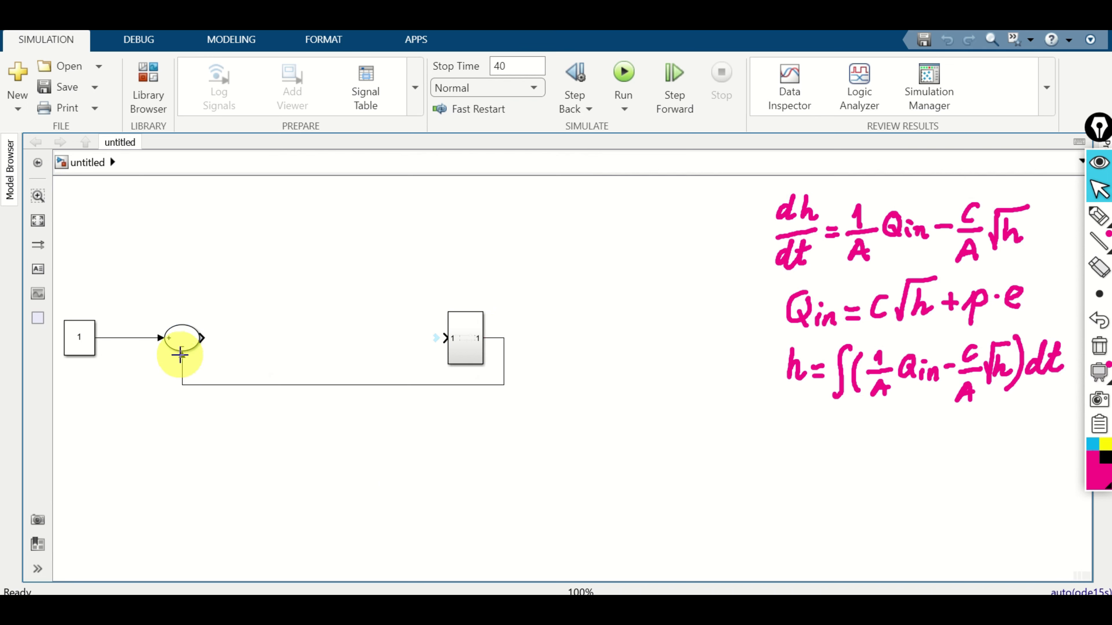
{"action": "left_click_drag", "start_coordinate": [306, 385], "coordinate": [311, 450]}
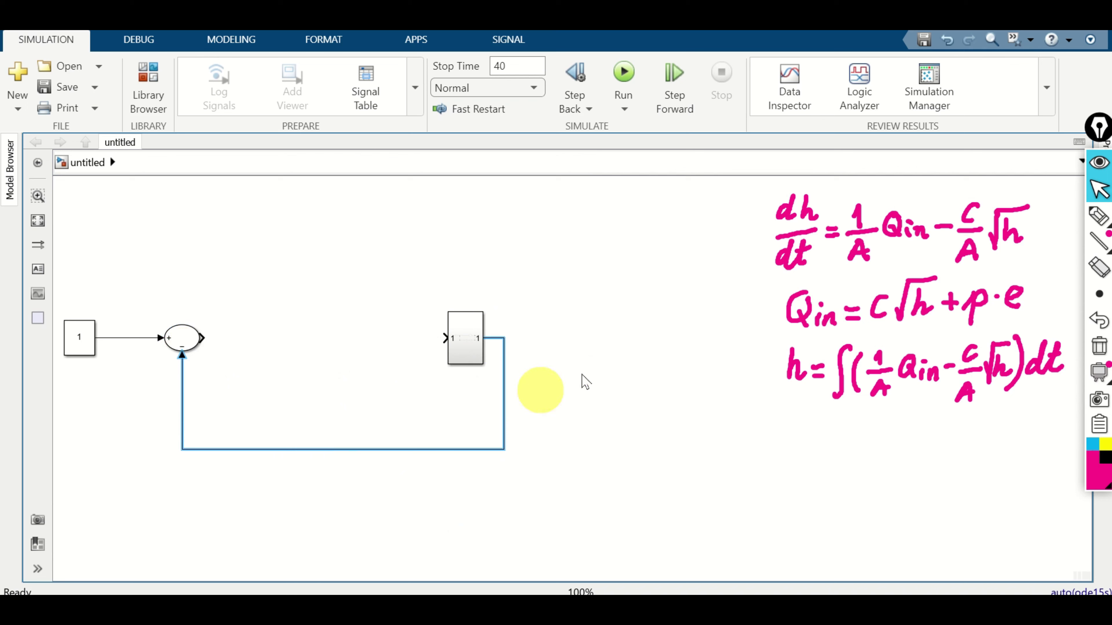
{"action": "left_click_drag", "start_coordinate": [505, 368], "coordinate": [571, 368]}
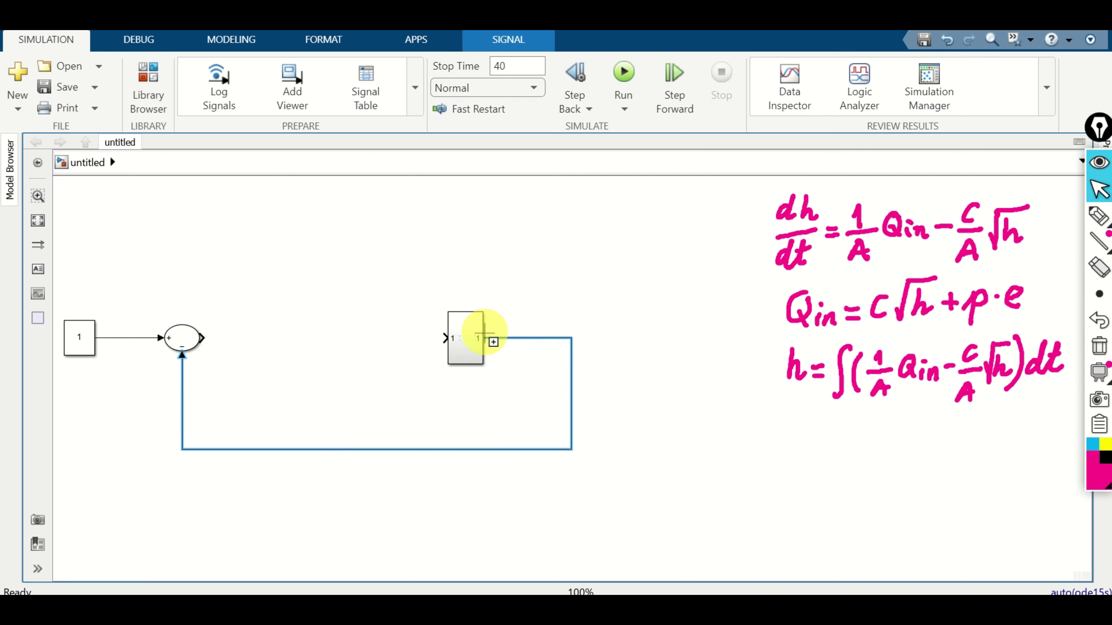
{"action": "left_click_drag", "start_coordinate": [479, 329], "coordinate": [528, 336]}
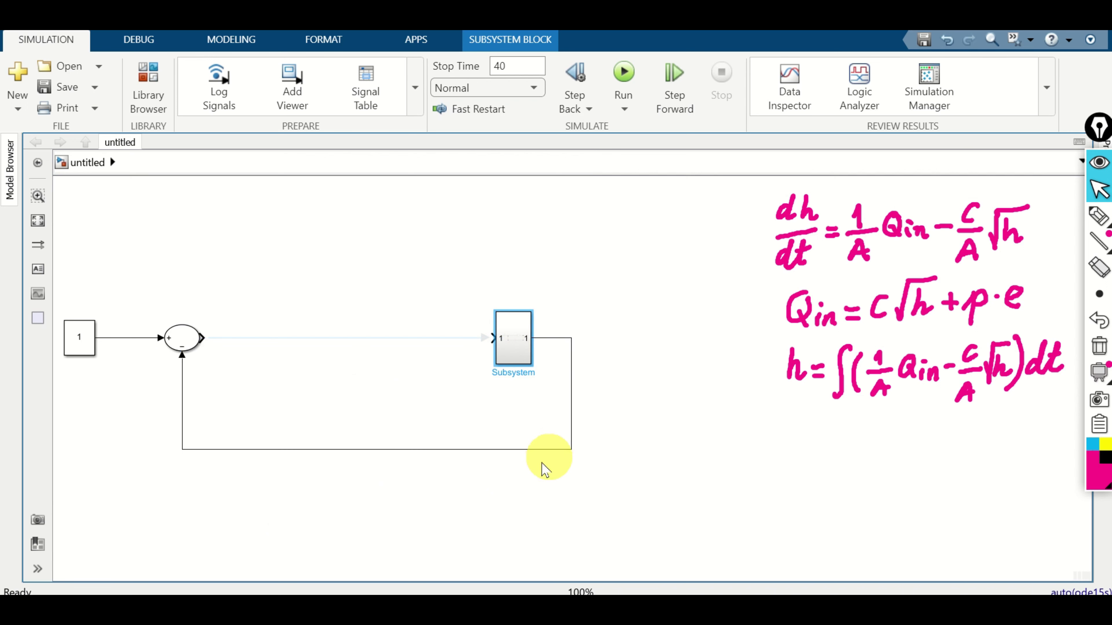
{"action": "key", "text": "Delete"}
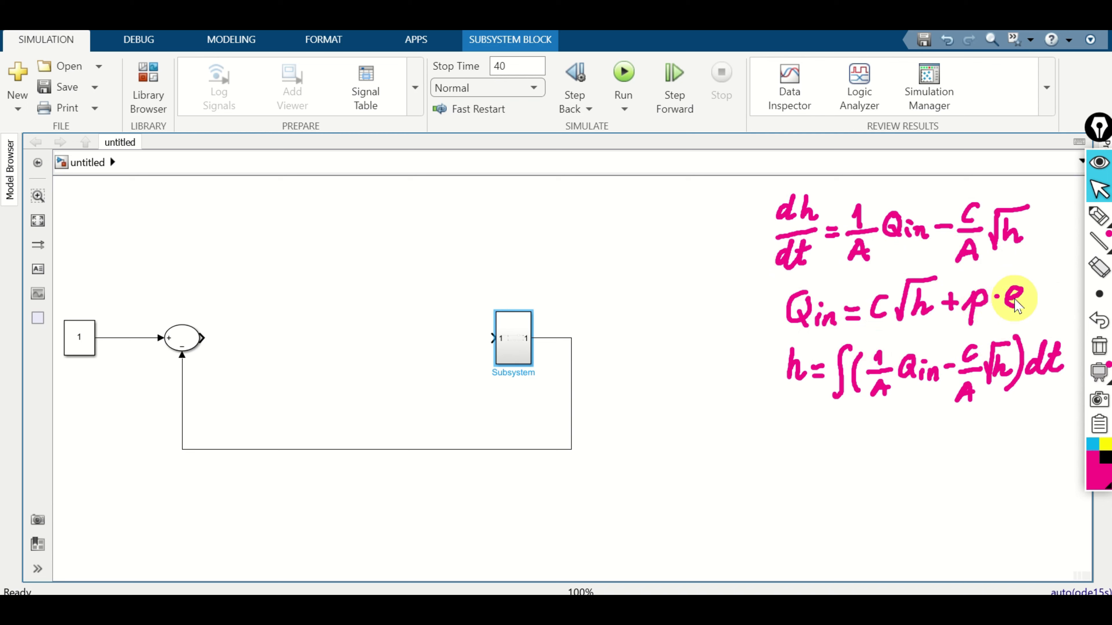
Add a Gain block with gain p to the right of the Sum block and connect the Sum's output to it
{"action": "double_click", "coordinate": [273, 338]}
{"action": "type", "text": "g"}
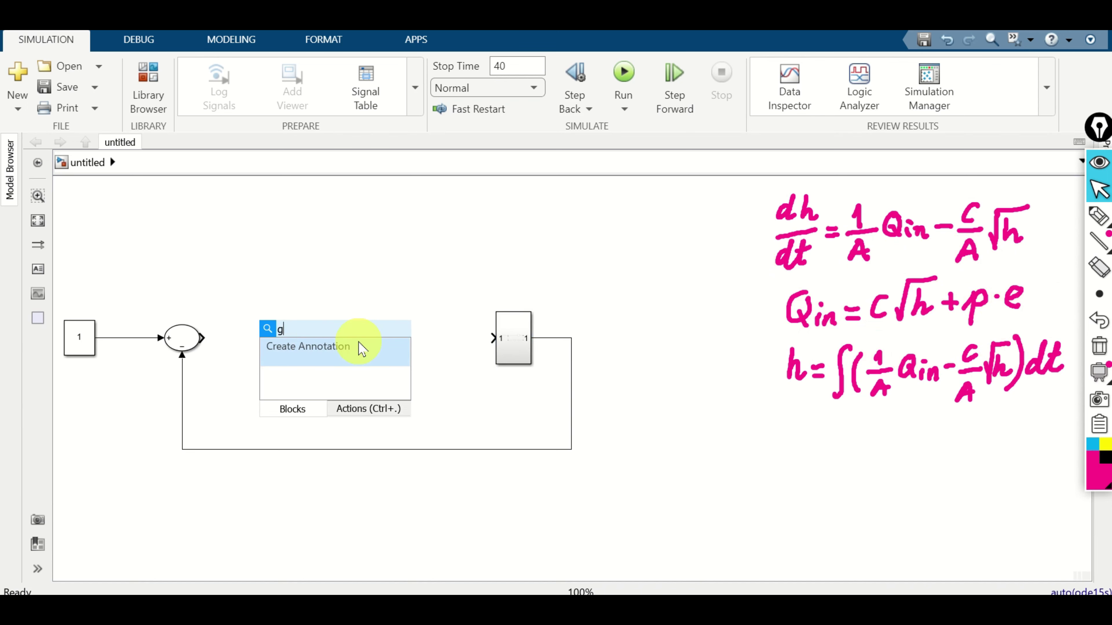
{"action": "type", "text": "ain"}
{"action": "left_click", "coordinate": [350, 356]}
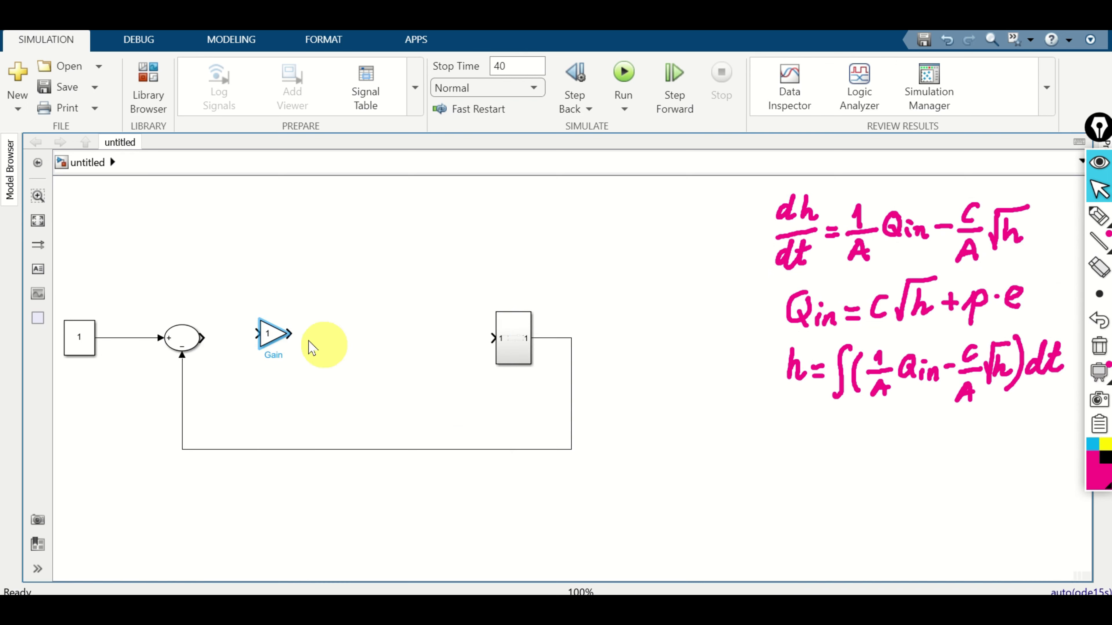
{"action": "double_click", "coordinate": [281, 338]}
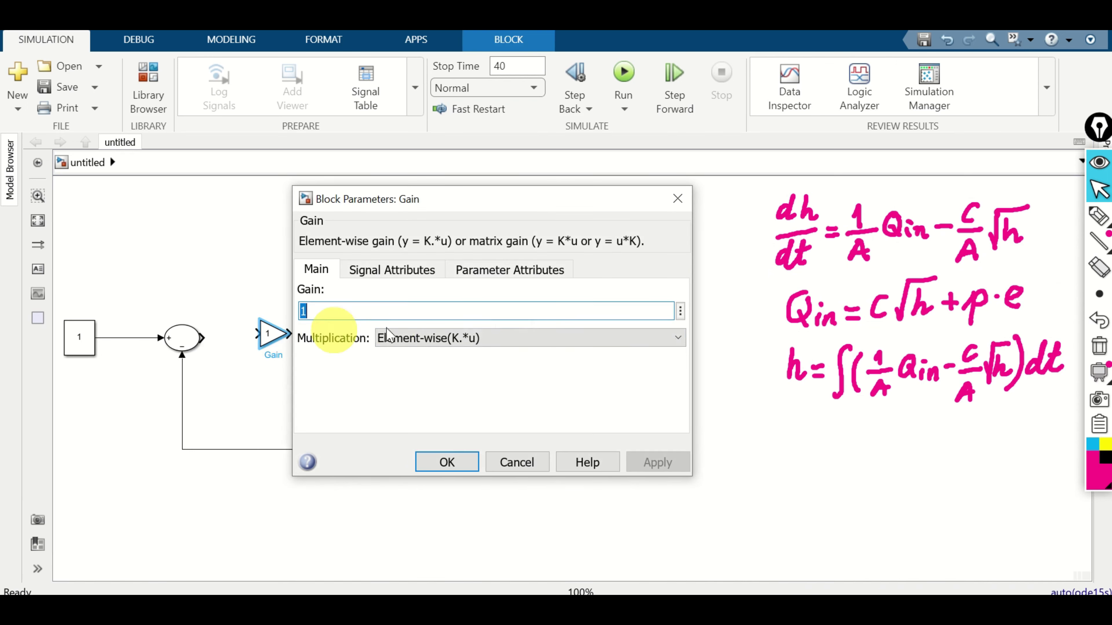
{"action": "type", "text": "p"}
{"action": "left_click", "coordinate": [446, 462]}
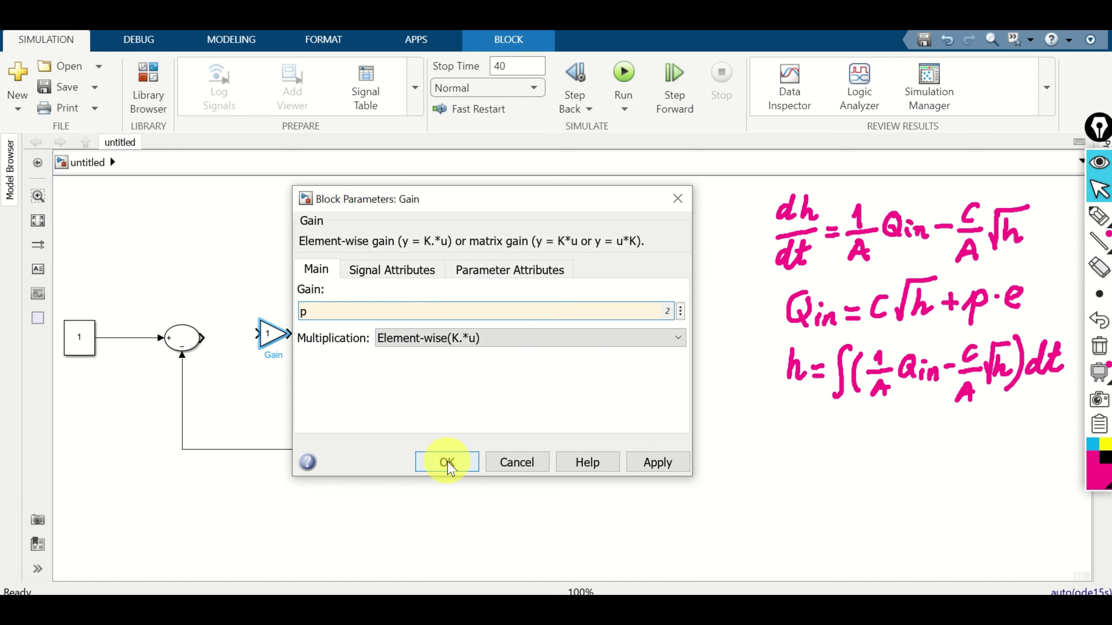
{"action": "left_click_drag", "start_coordinate": [288, 347], "coordinate": [269, 360]}
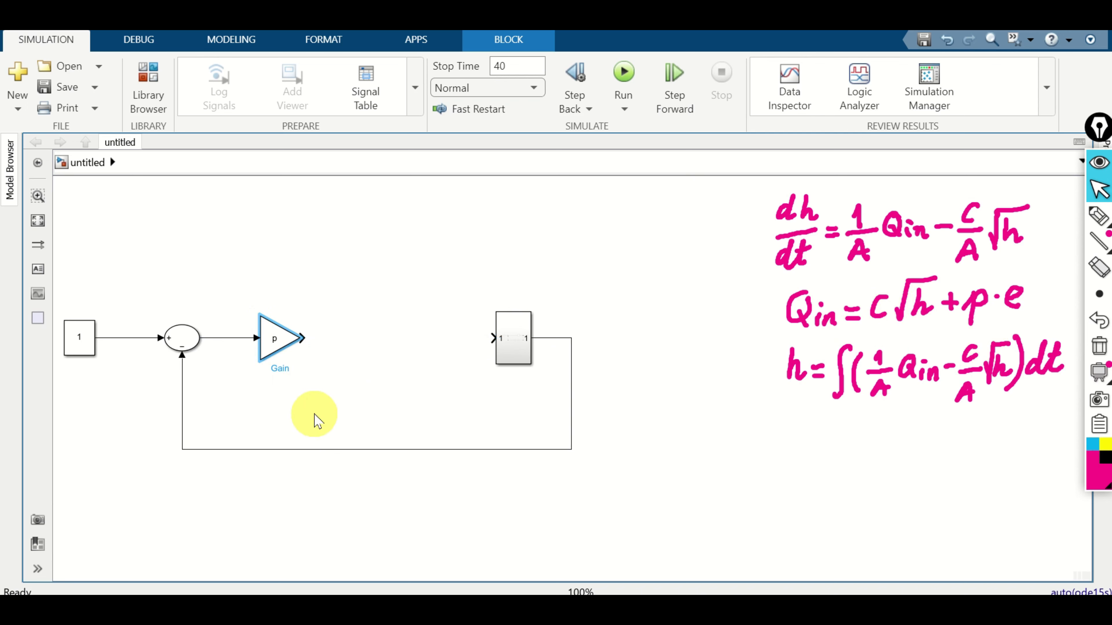
Add a Square Root block below the p gain and feed its input from a branch of the feedback line
{"action": "double_click", "coordinate": [307, 409]}
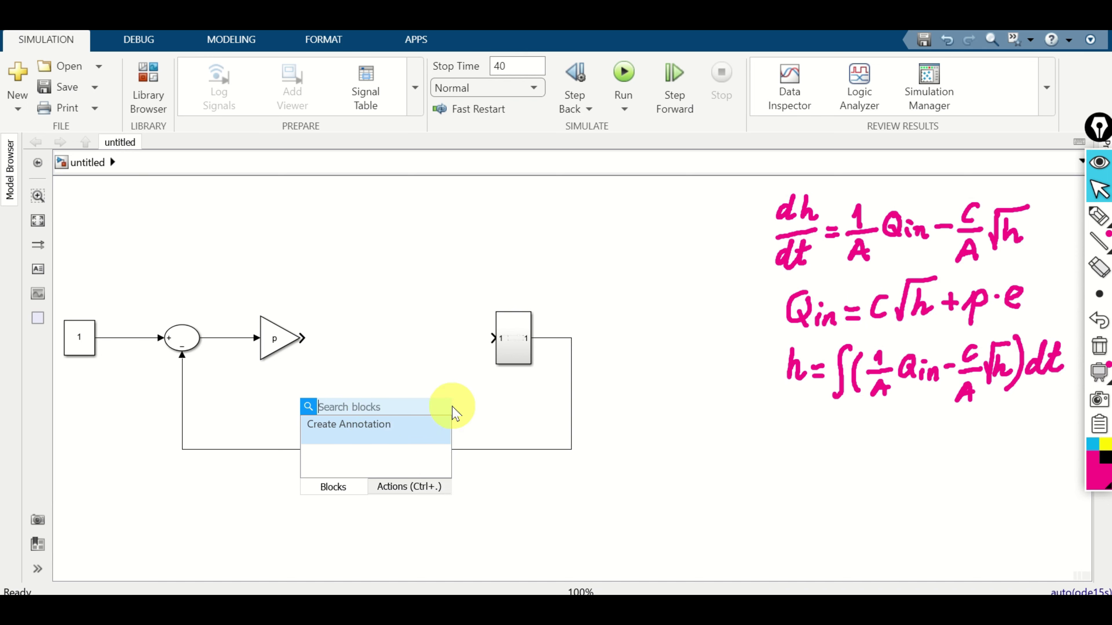
{"action": "type", "text": "root"}
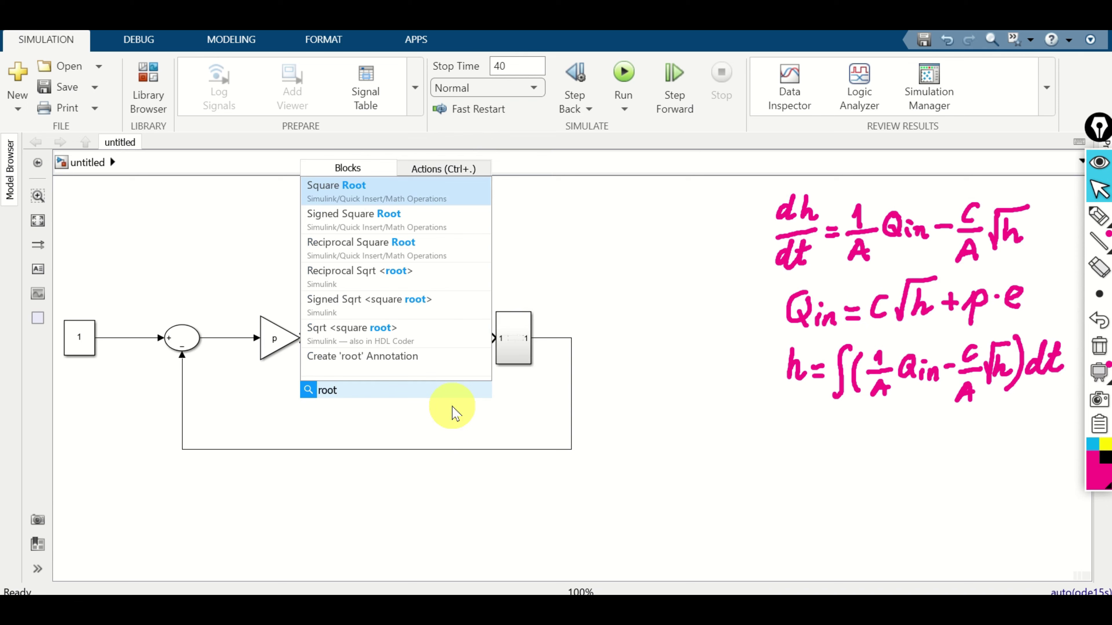
{"action": "left_click", "coordinate": [392, 191]}
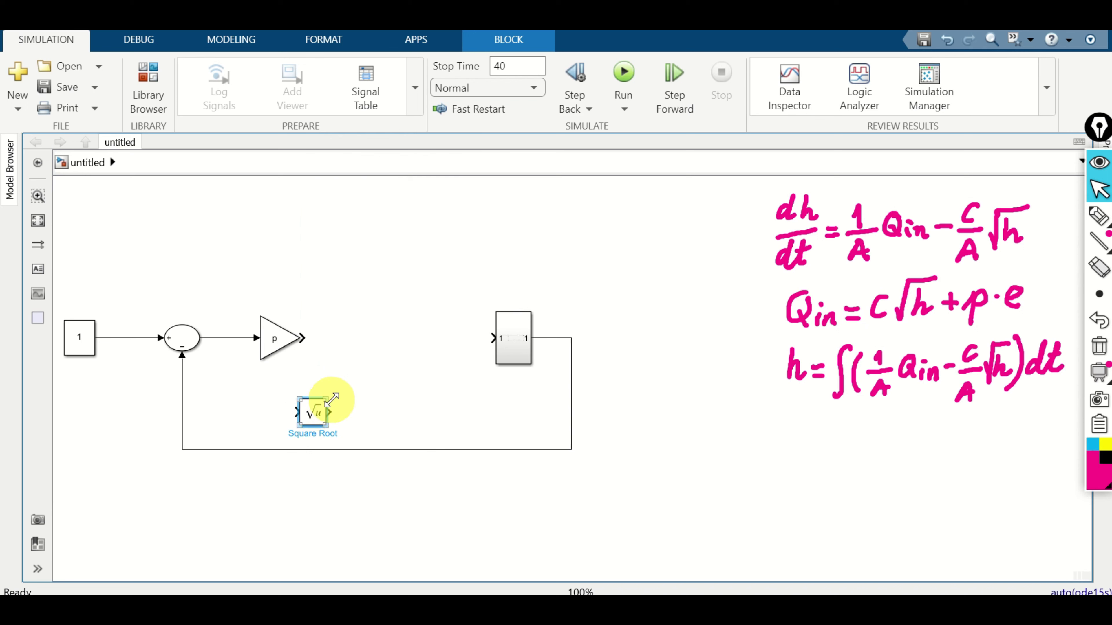
{"action": "left_click_drag", "start_coordinate": [312, 405], "coordinate": [239, 444]}
{"action": "left_click", "coordinate": [283, 402]}
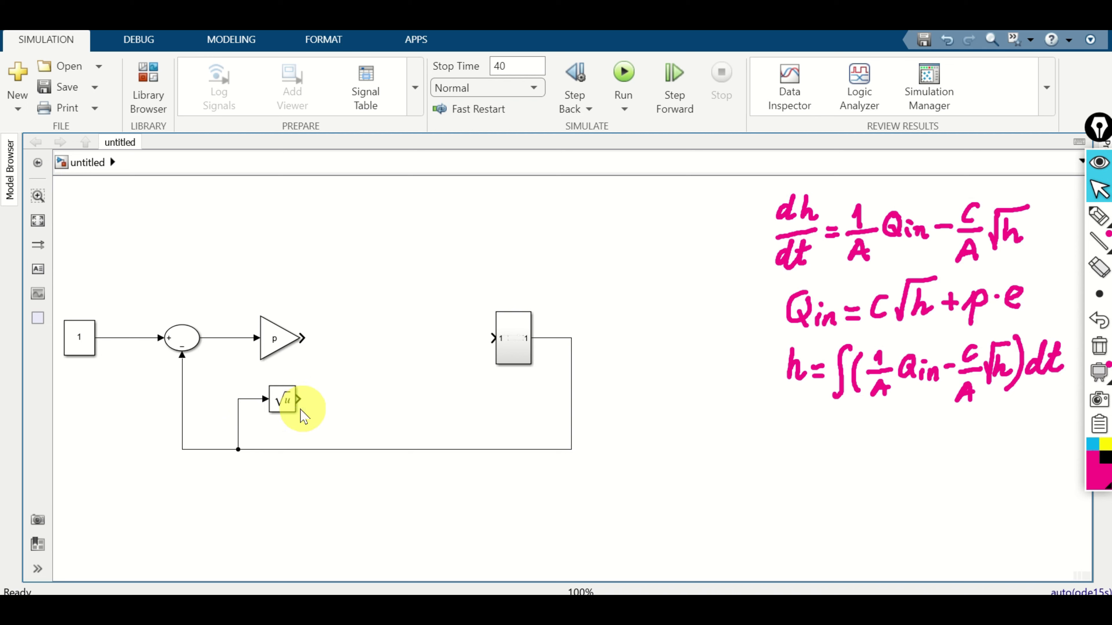
{"action": "left_click", "coordinate": [291, 413]}
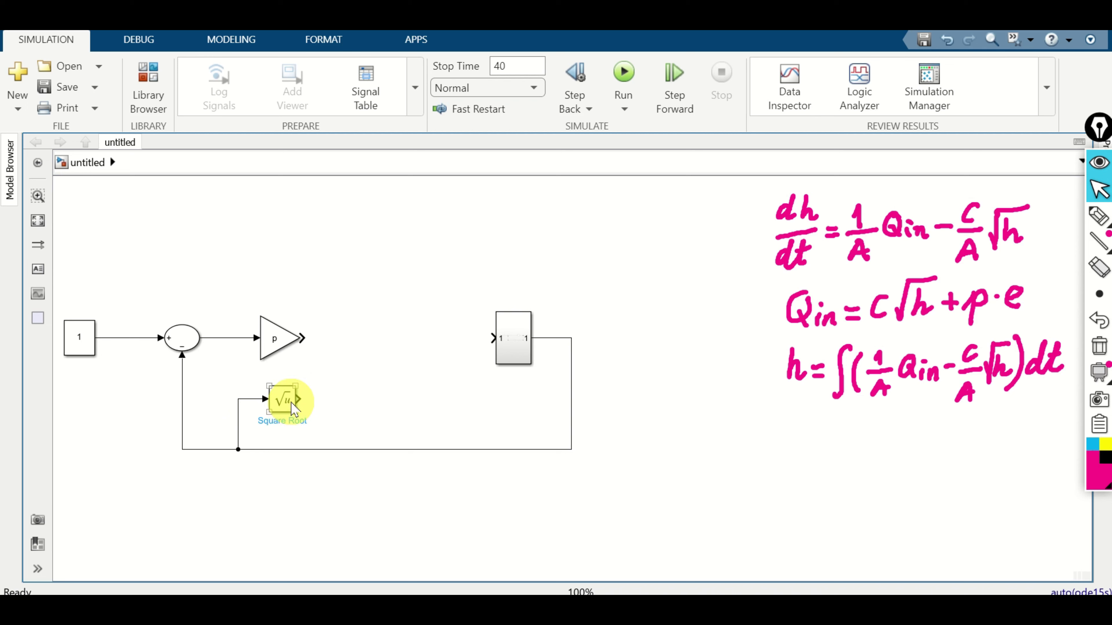
Add a Gain block with gain c beside the Square Root block and connect the Square Root's output to it
{"action": "double_click", "coordinate": [332, 394]}
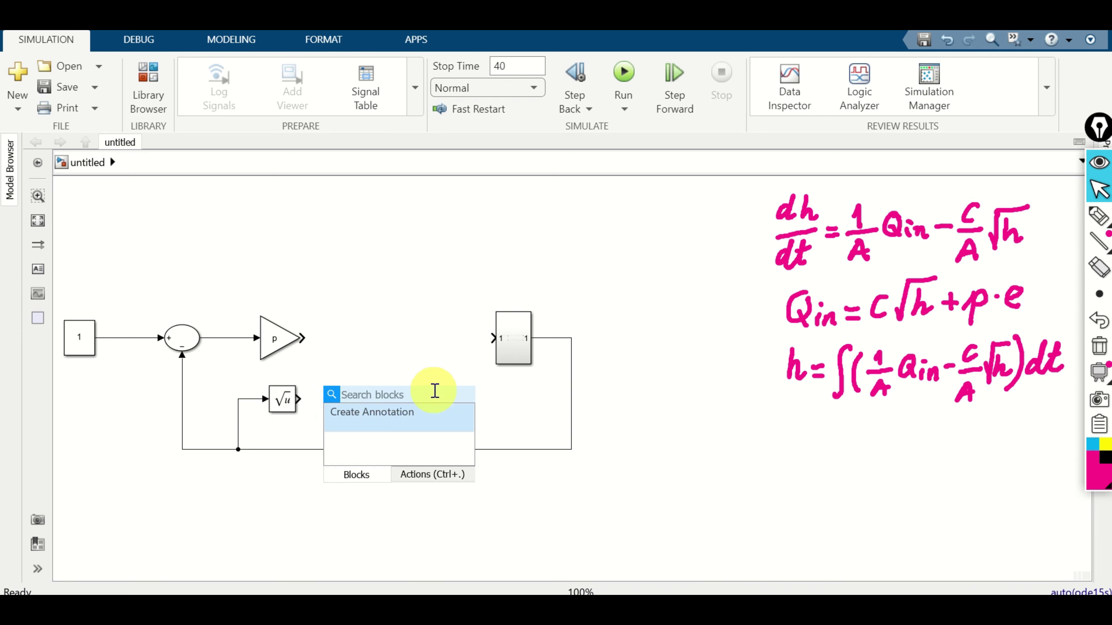
{"action": "type", "text": "gain"}
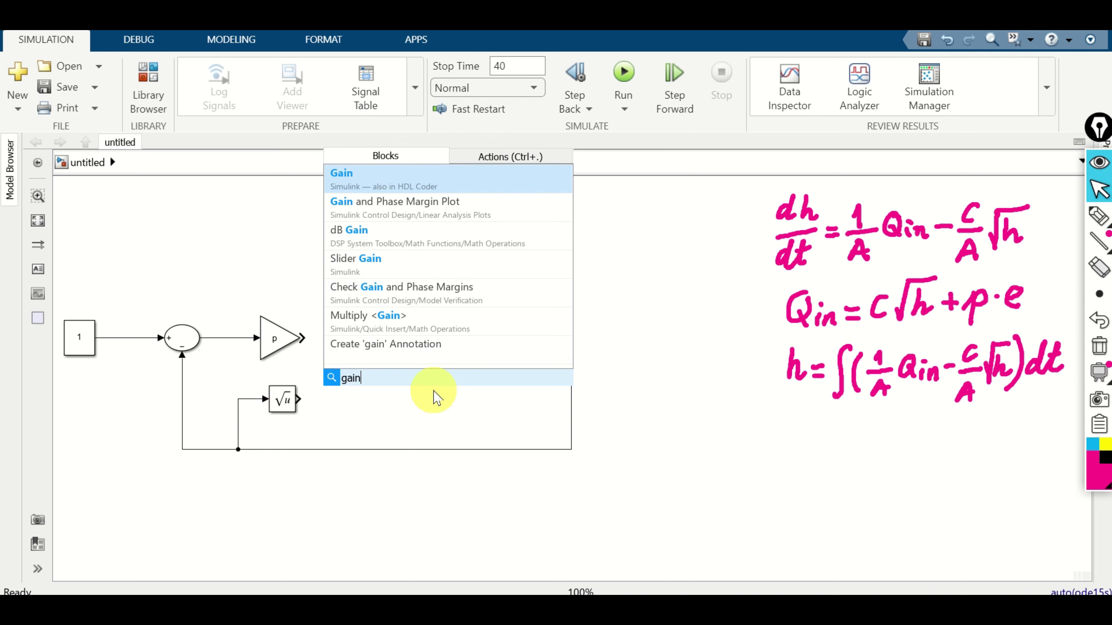
{"action": "left_click", "coordinate": [410, 182]}
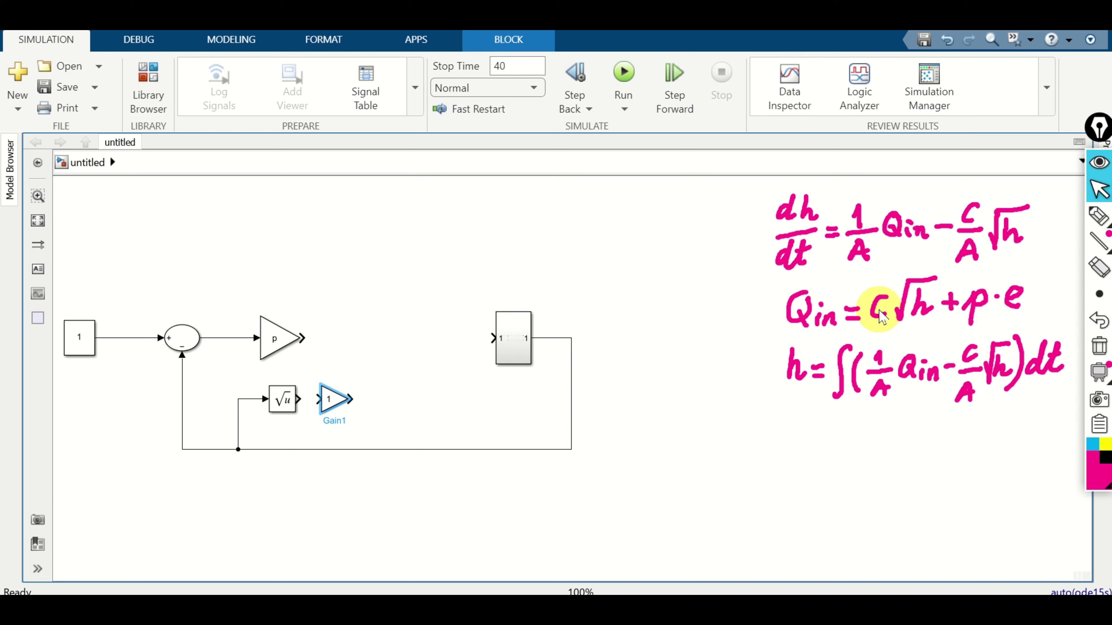
{"action": "double_click", "coordinate": [332, 396]}
{"action": "type", "text": "c"}
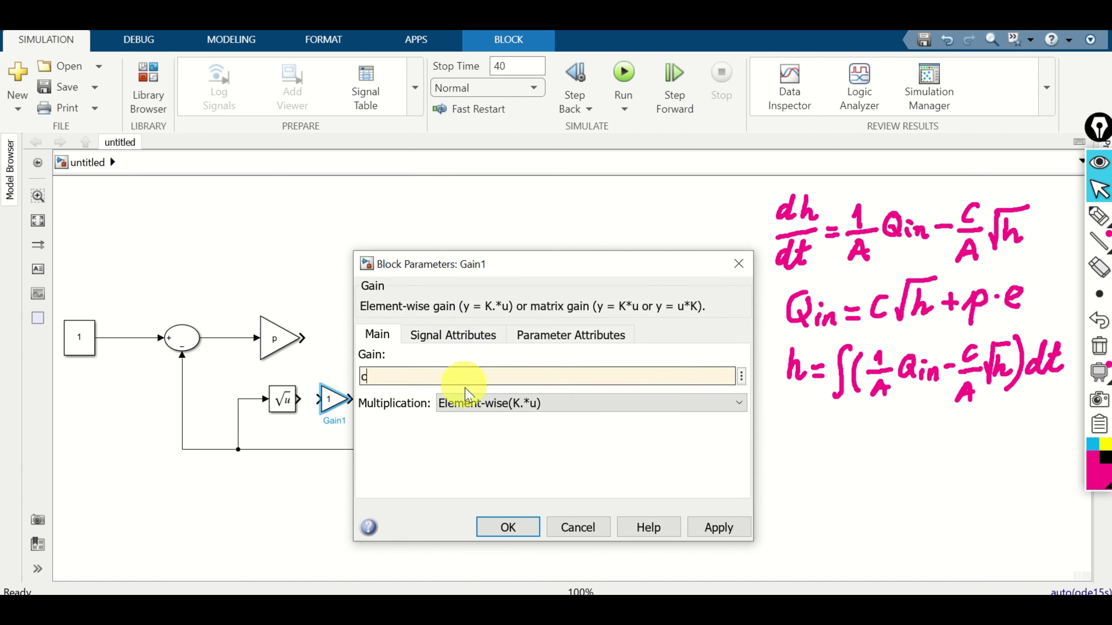
{"action": "left_click", "coordinate": [508, 527]}
{"action": "left_click_drag", "start_coordinate": [315, 397], "coordinate": [296, 398]}
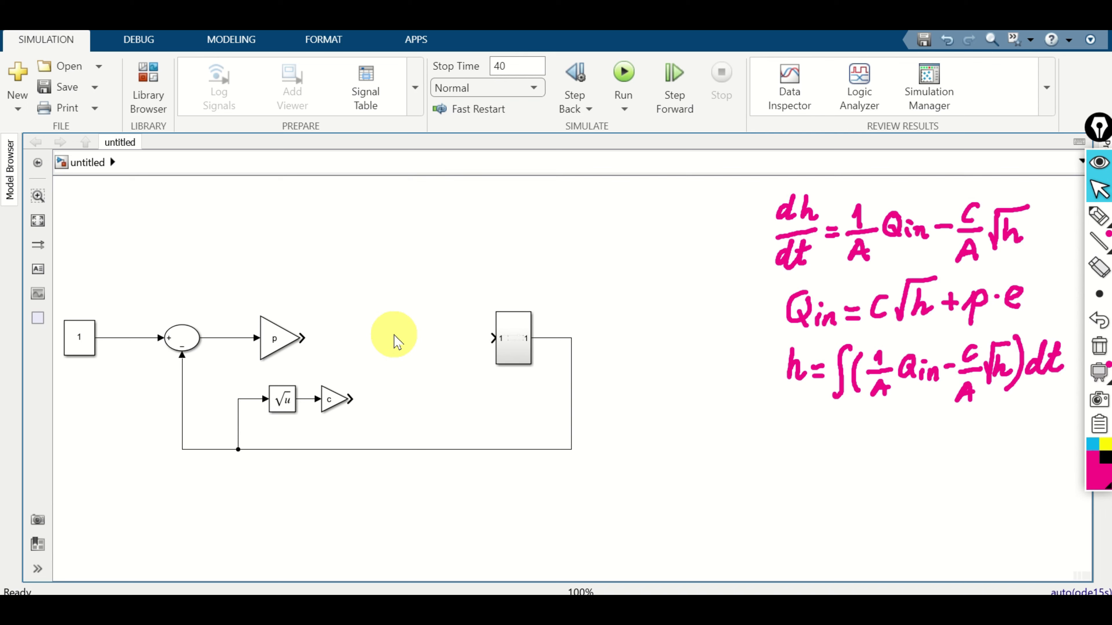
Insert an Add block before the subsystem, feeding it from the p and c gains and connecting its output to the subsystem
{"action": "double_click", "coordinate": [396, 340]}
{"action": "type", "text": "add"}
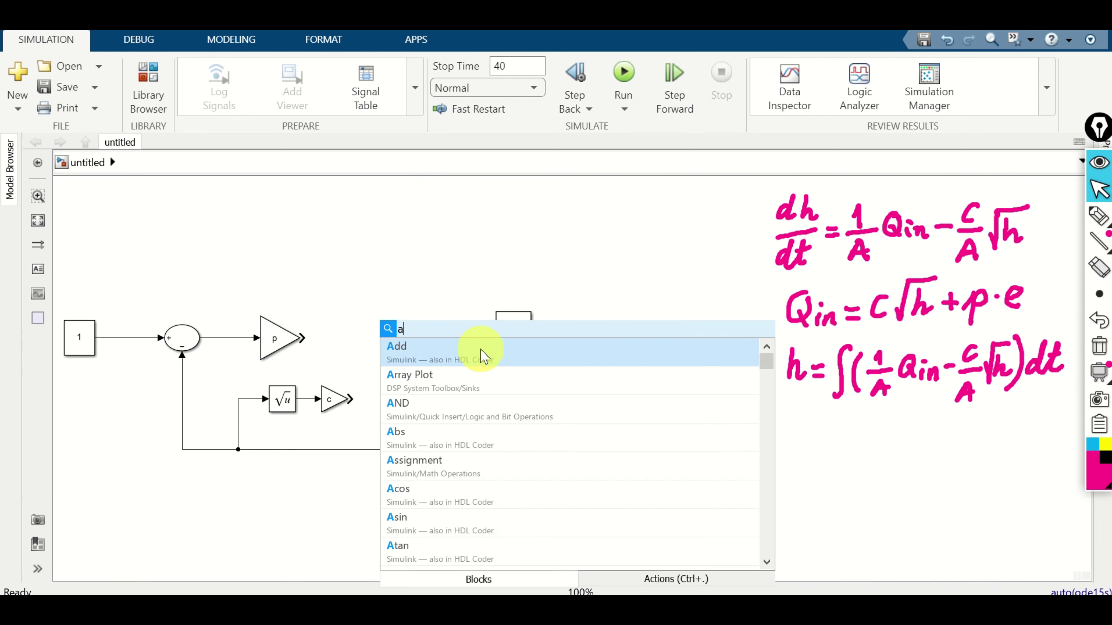
{"action": "left_click", "coordinate": [478, 359]}
{"action": "left_click", "coordinate": [396, 333]}
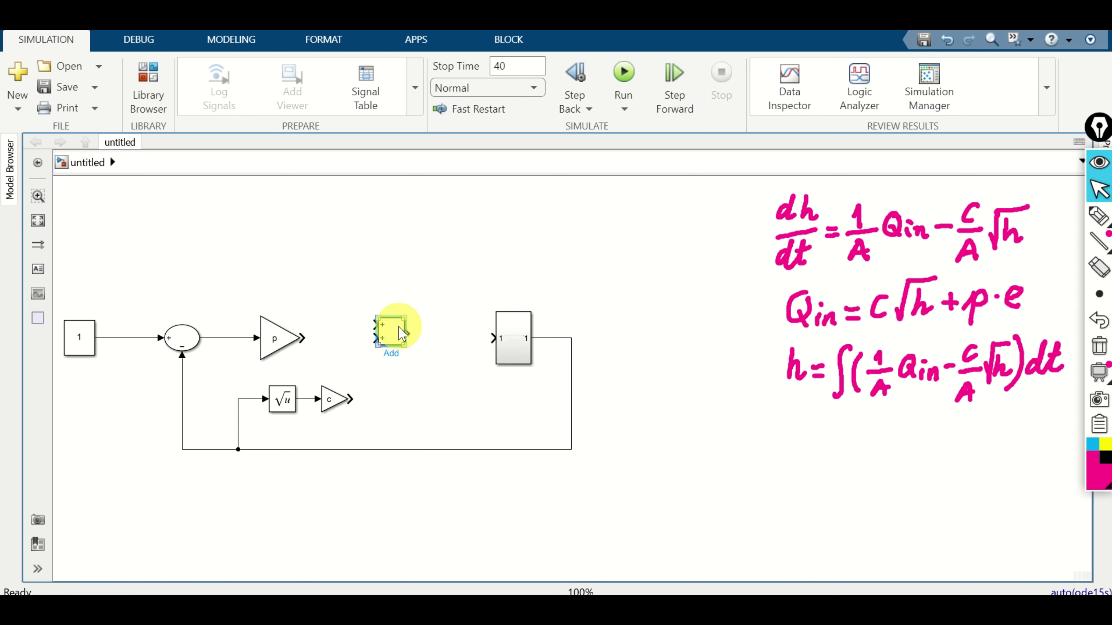
{"action": "left_click_drag", "start_coordinate": [410, 340], "coordinate": [397, 341]}
{"action": "mouse_move", "coordinate": [302, 338]}
{"action": "left_mouse_down"}
{"action": "mouse_move", "coordinate": [325, 338]}
{"action": "mouse_move", "coordinate": [372, 385]}
{"action": "mouse_move", "coordinate": [367, 355]}
{"action": "mouse_move", "coordinate": [397, 338]}
{"action": "left_mouse_up"}
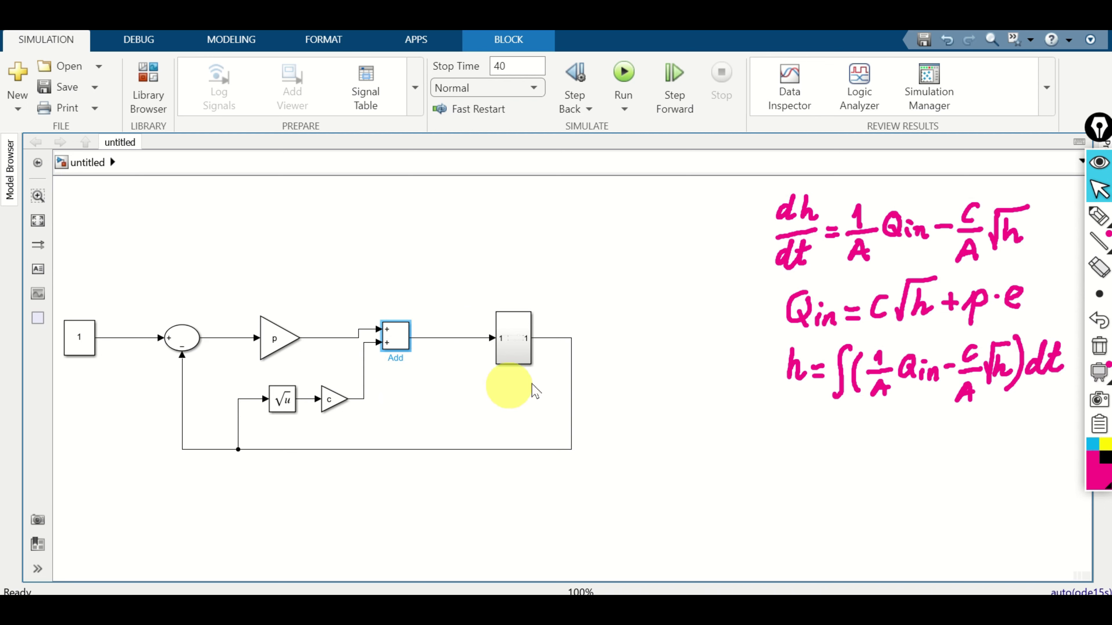
Add a Mux block above the subsystem and branch the subsystem's input signal to its first input and the output signal to its second
{"action": "double_click", "coordinate": [565, 232]}
{"action": "type", "text": "mux"}
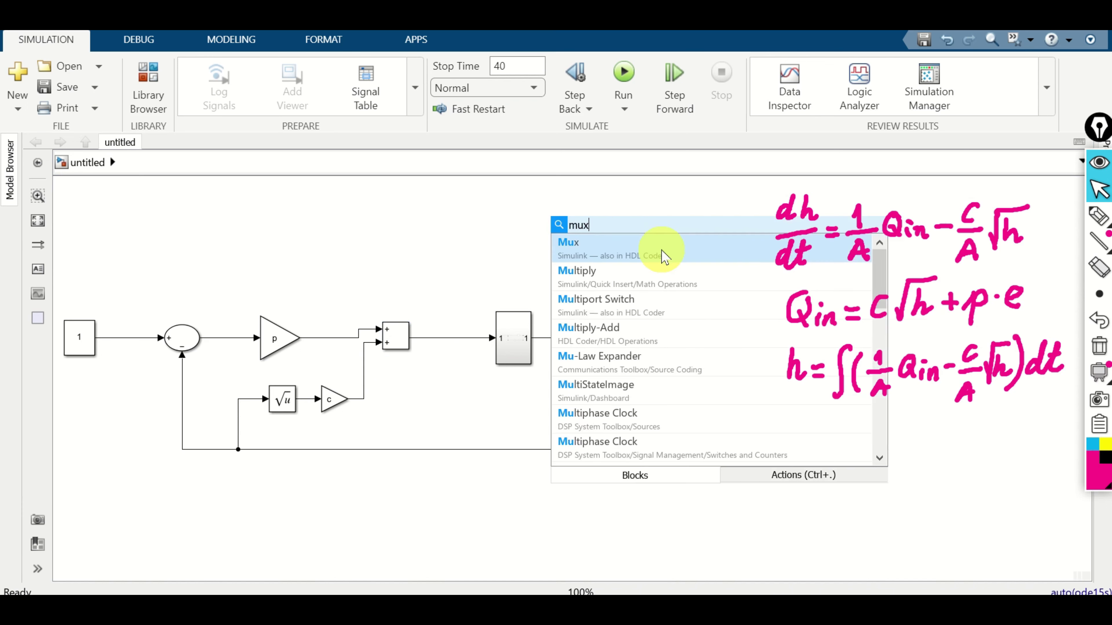
{"action": "left_click", "coordinate": [650, 253]}
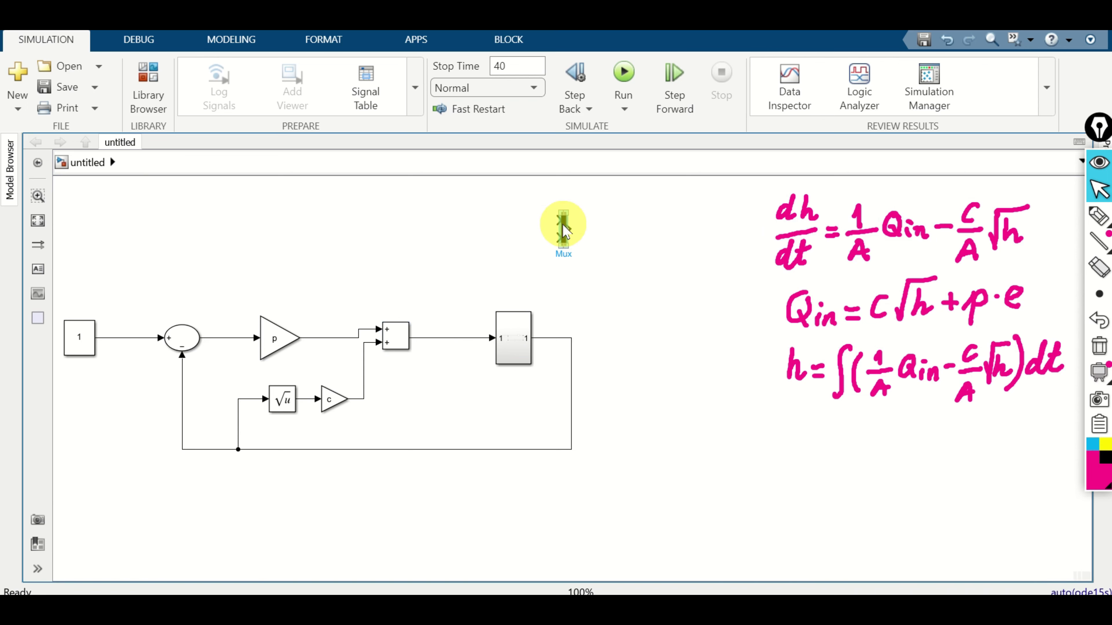
{"action": "left_click_drag", "start_coordinate": [566, 223], "coordinate": [579, 218]}
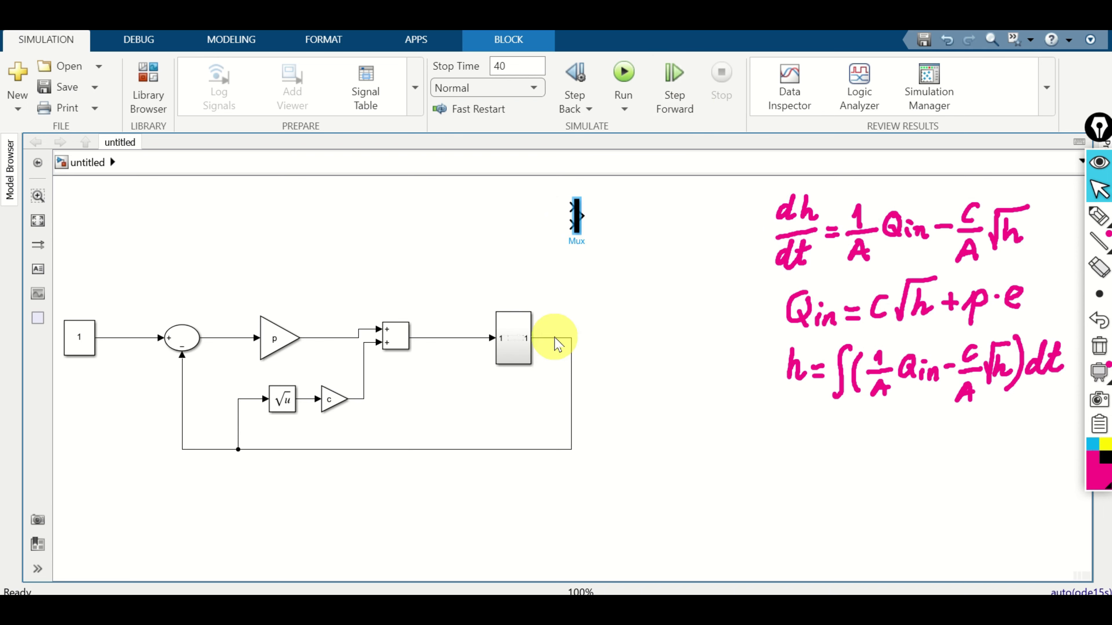
{"action": "mouse_move", "coordinate": [573, 225]}
{"action": "left_mouse_down"}
{"action": "mouse_move", "coordinate": [551, 249]}
{"action": "mouse_move", "coordinate": [556, 337]}
{"action": "left_mouse_up"}
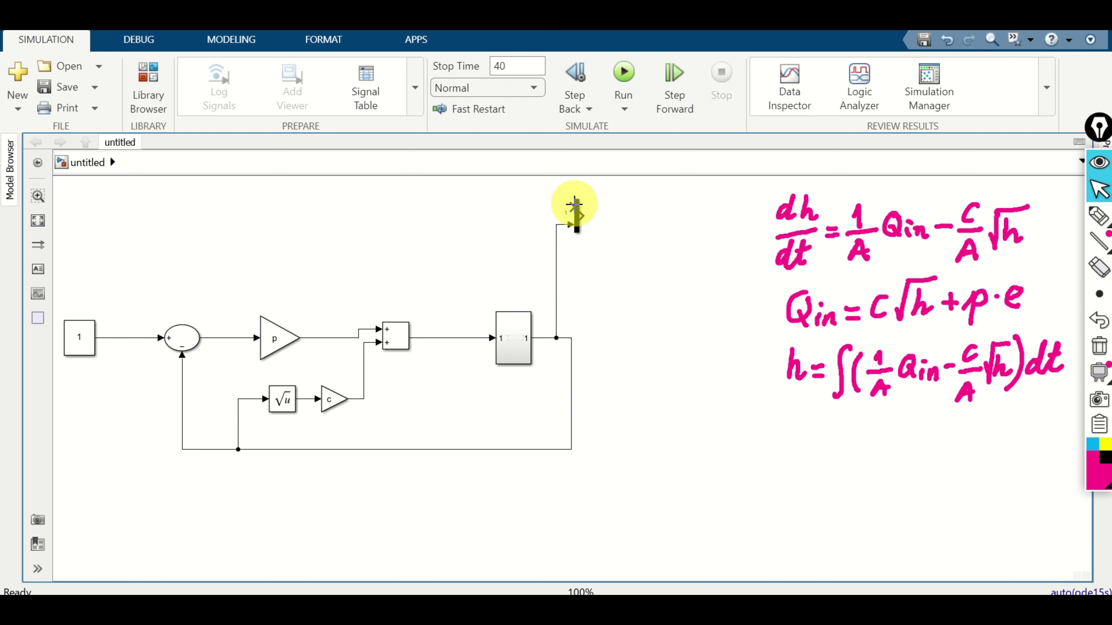
{"action": "mouse_move", "coordinate": [545, 206]}
{"action": "left_mouse_down"}
{"action": "mouse_move", "coordinate": [439, 286]}
{"action": "mouse_move", "coordinate": [448, 337]}
{"action": "left_mouse_up"}
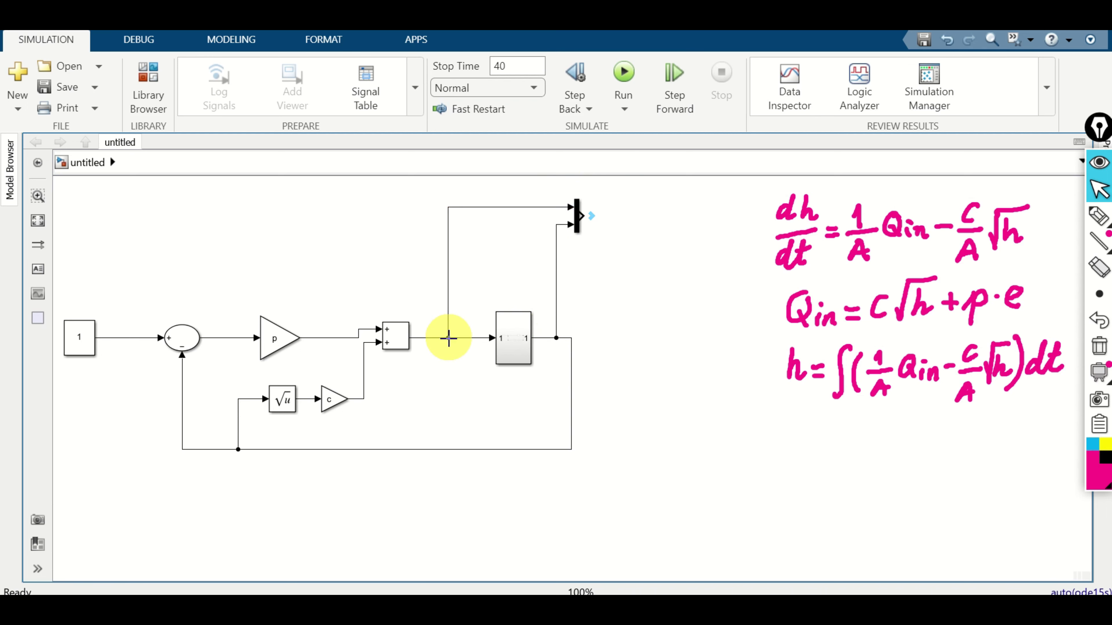
{"action": "left_click", "coordinate": [528, 339]}
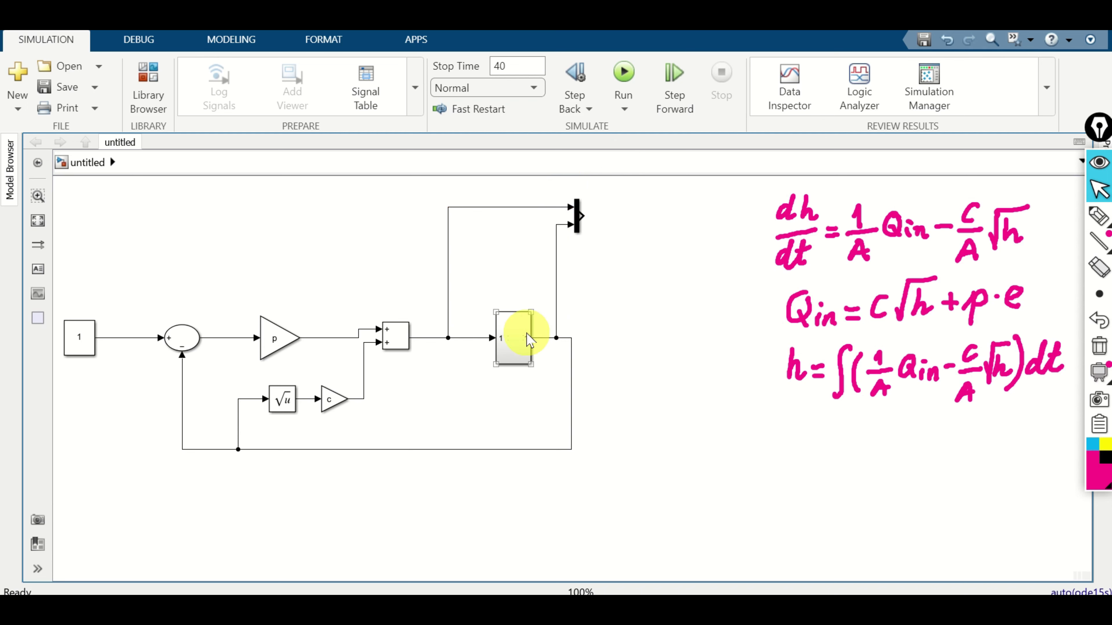
{"action": "left_click", "coordinate": [566, 385]}
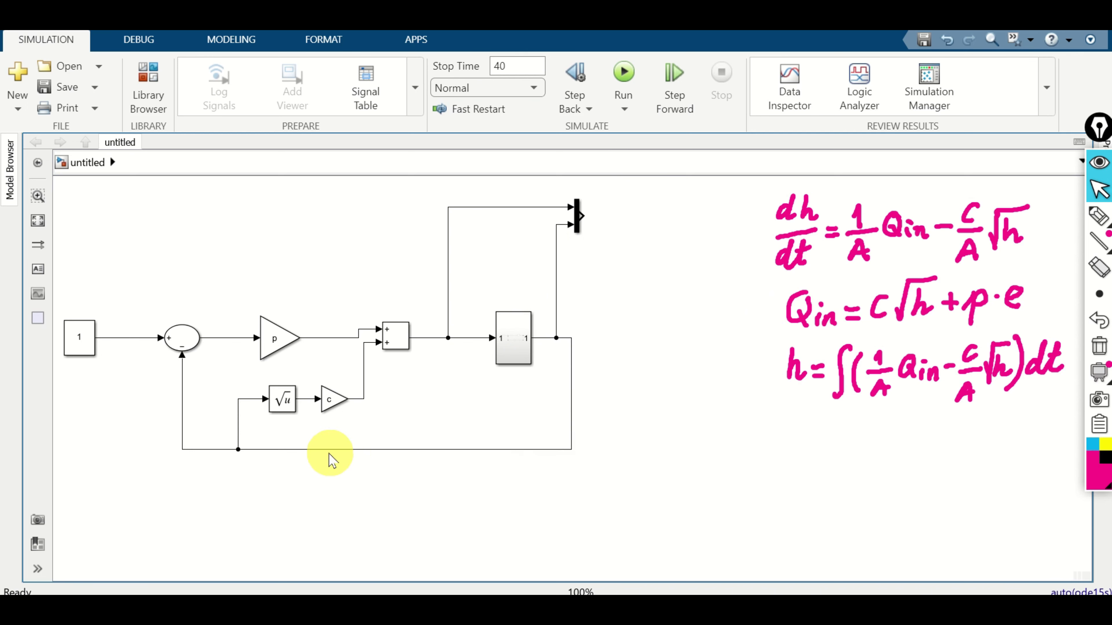
{"action": "left_click", "coordinate": [289, 404]}
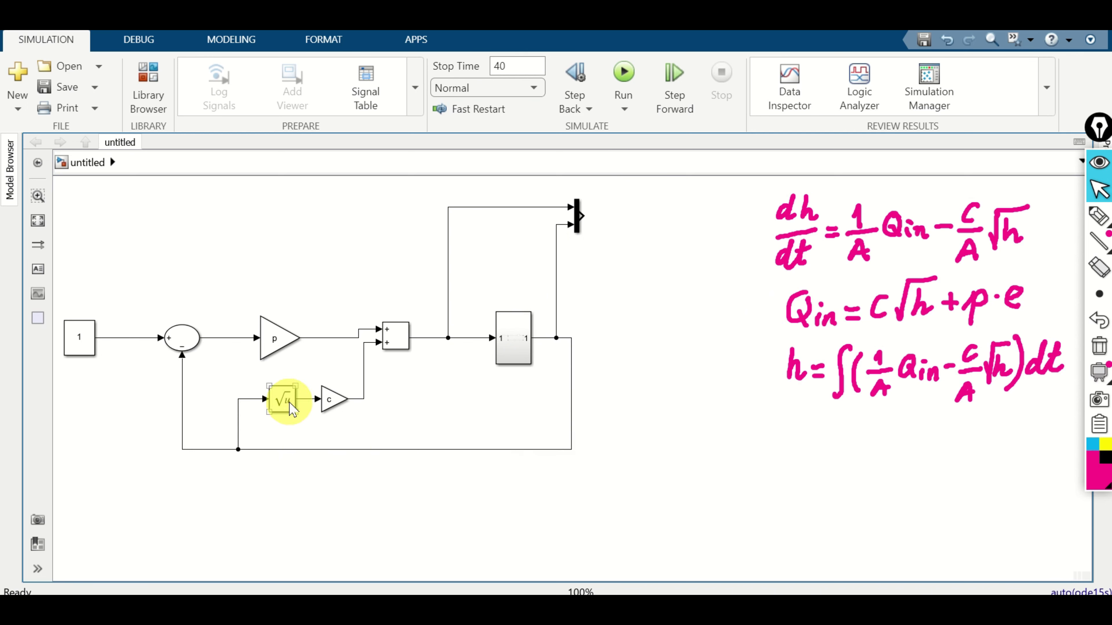
{"action": "left_click", "coordinate": [660, 396]}
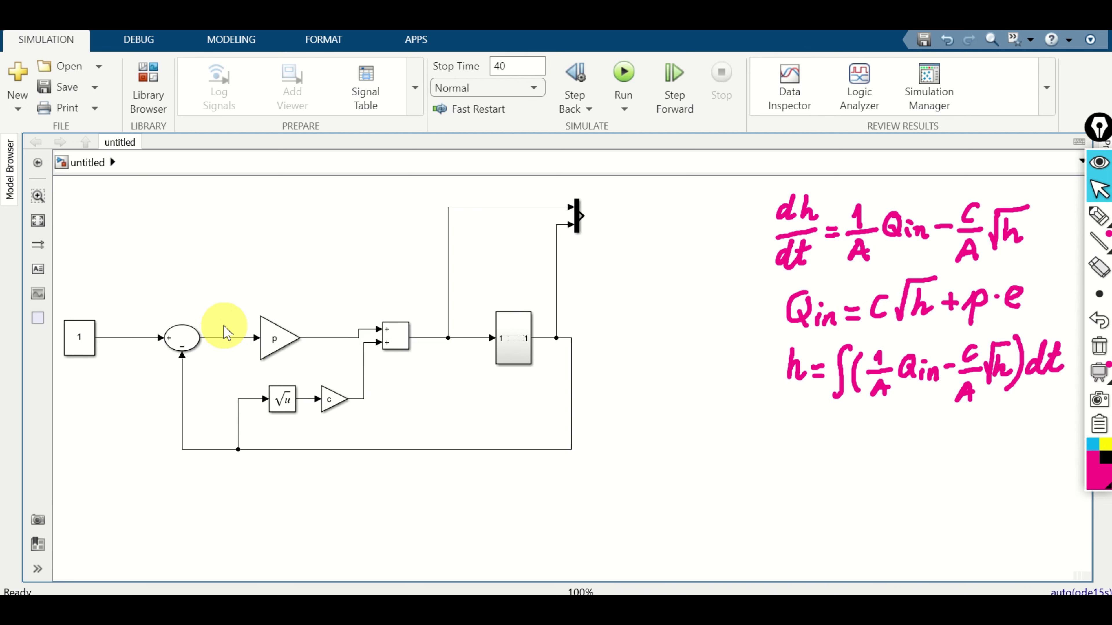
{"action": "left_click", "coordinate": [275, 340]}
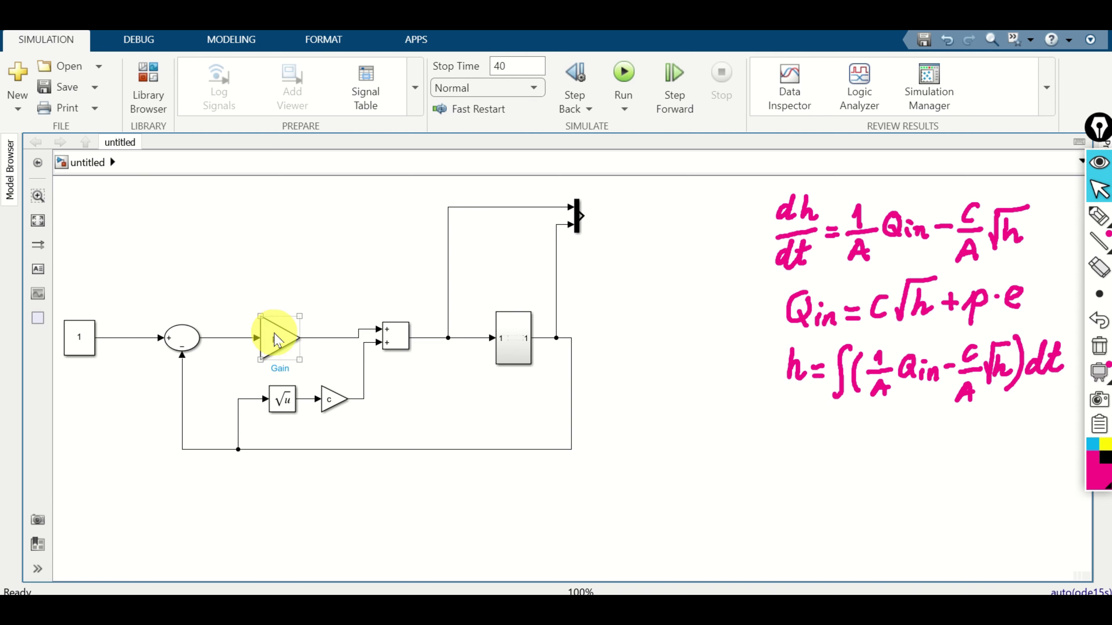
{"action": "left_click", "coordinate": [867, 293]}
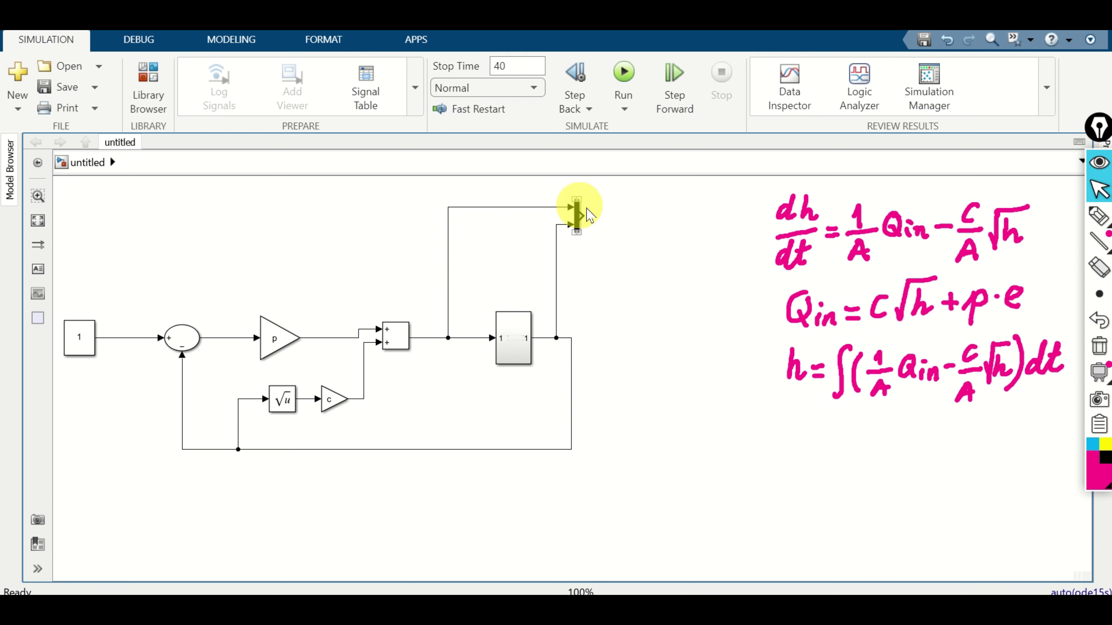
{"action": "left_click_drag", "start_coordinate": [553, 333], "coordinate": [556, 337]}
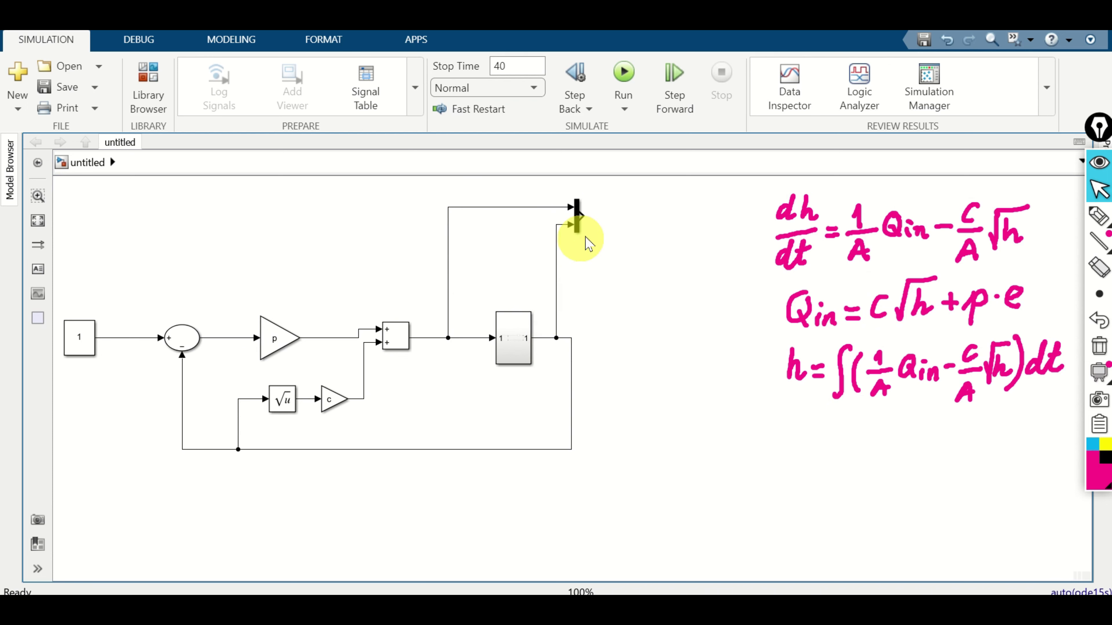
Add a Scope block beside the Mux and connect the Mux output to it
{"action": "double_click", "coordinate": [667, 219]}
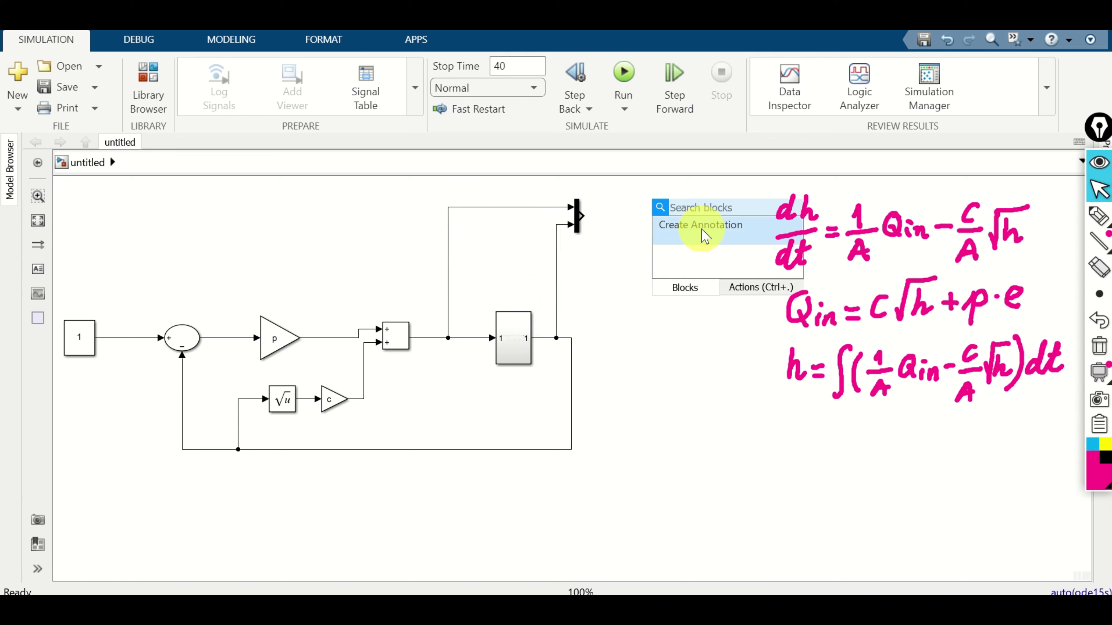
{"action": "type", "text": "scope"}
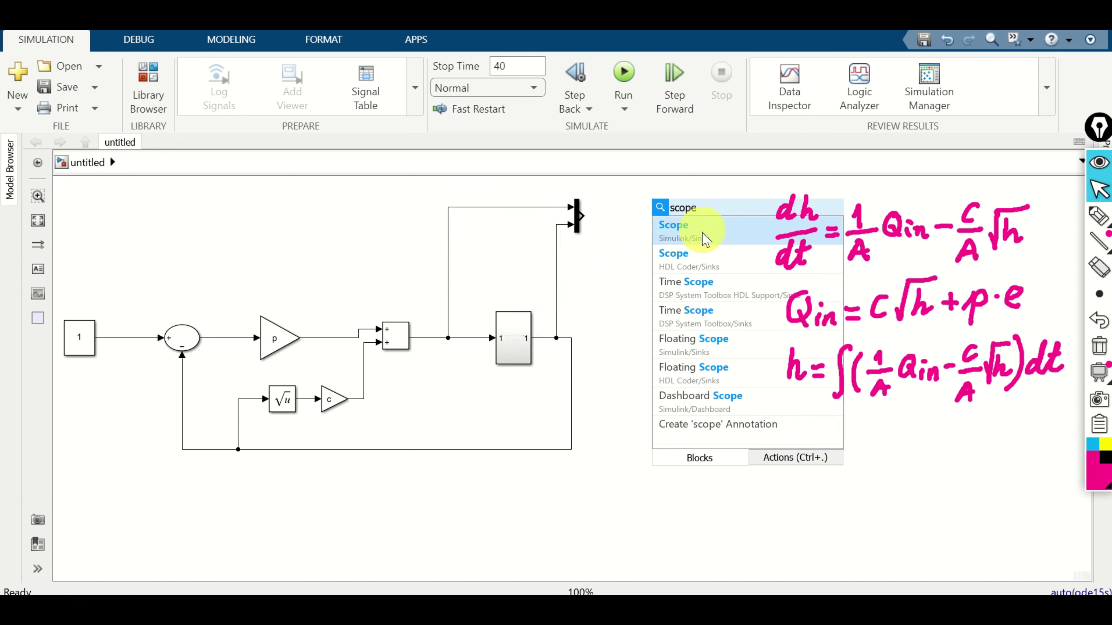
{"action": "left_click", "coordinate": [701, 228]}
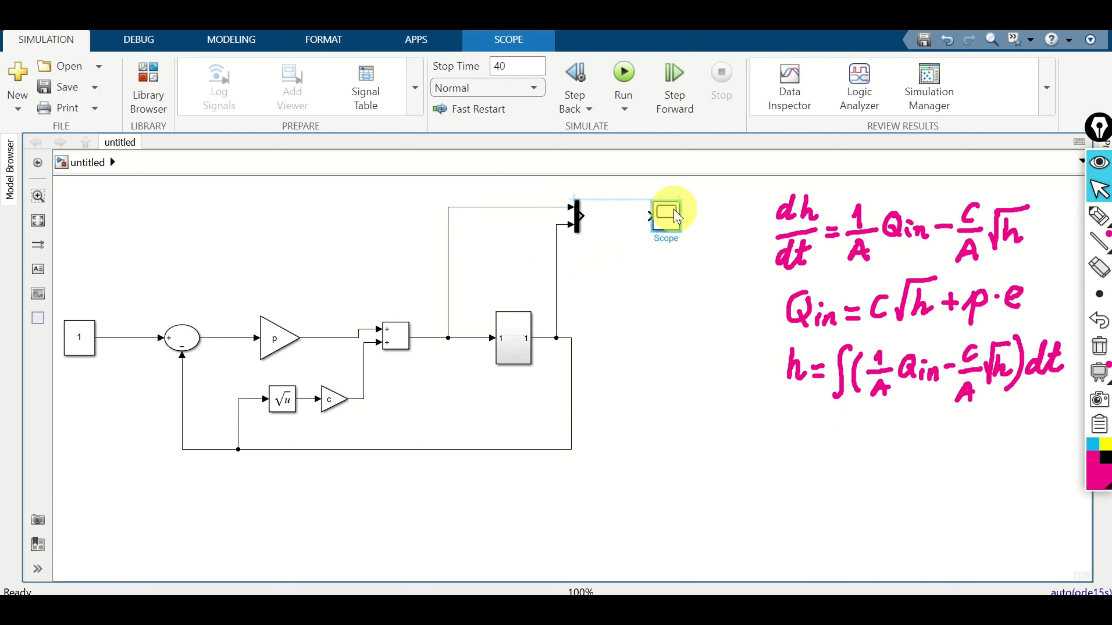
{"action": "left_click_drag", "start_coordinate": [585, 216], "coordinate": [667, 217]}
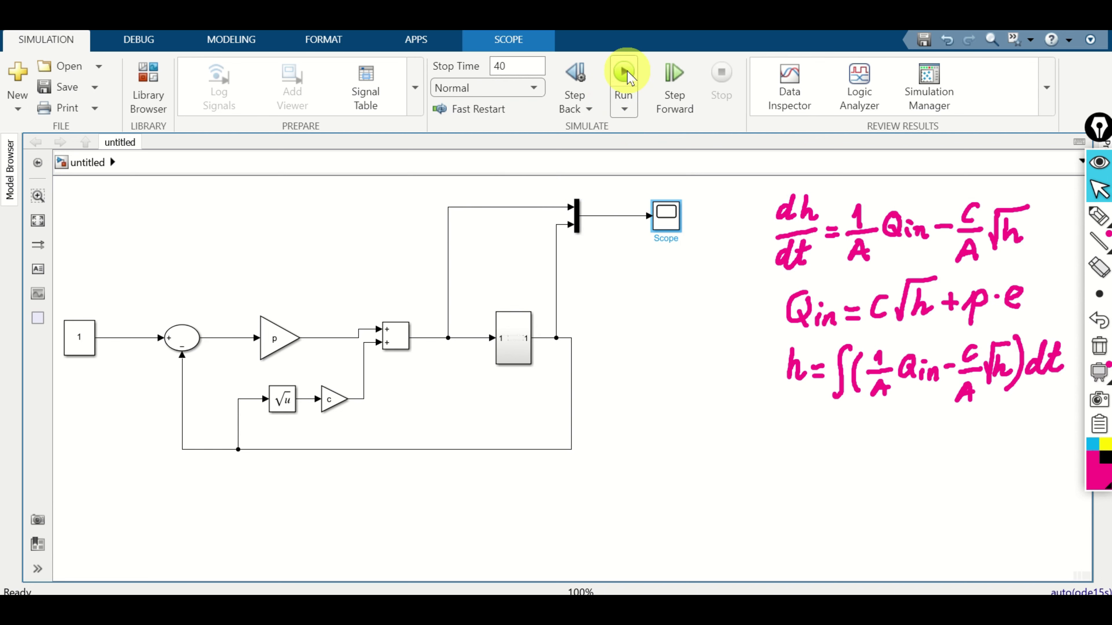
Run the simulation and examine the control input and tank level curves in the Scope against the model
{"action": "left_click", "coordinate": [625, 73]}
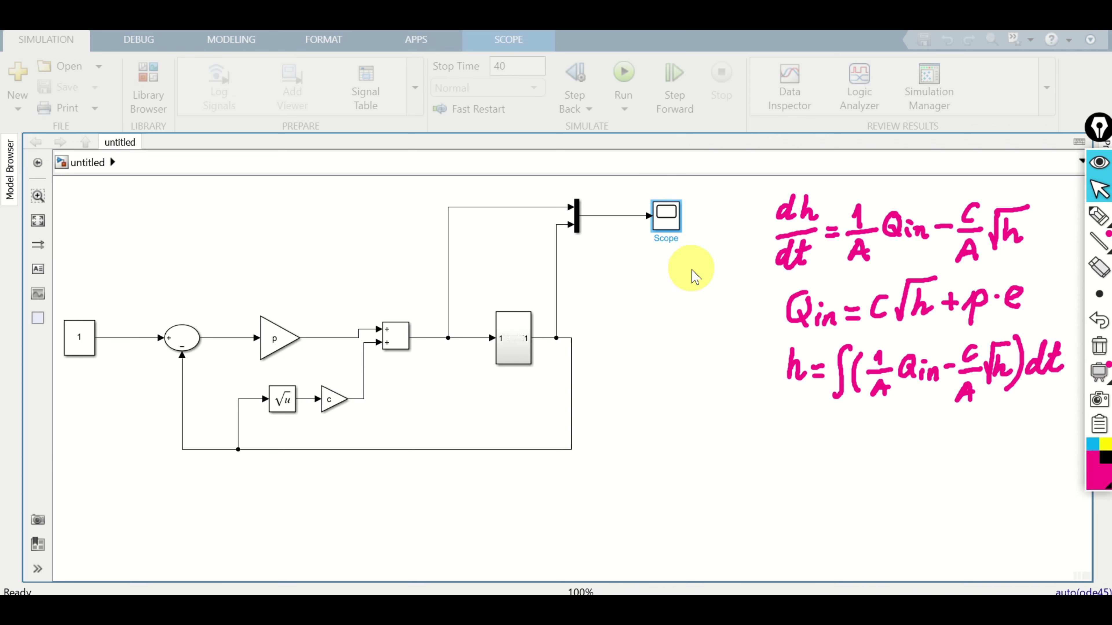
{"action": "double_click", "coordinate": [668, 214]}
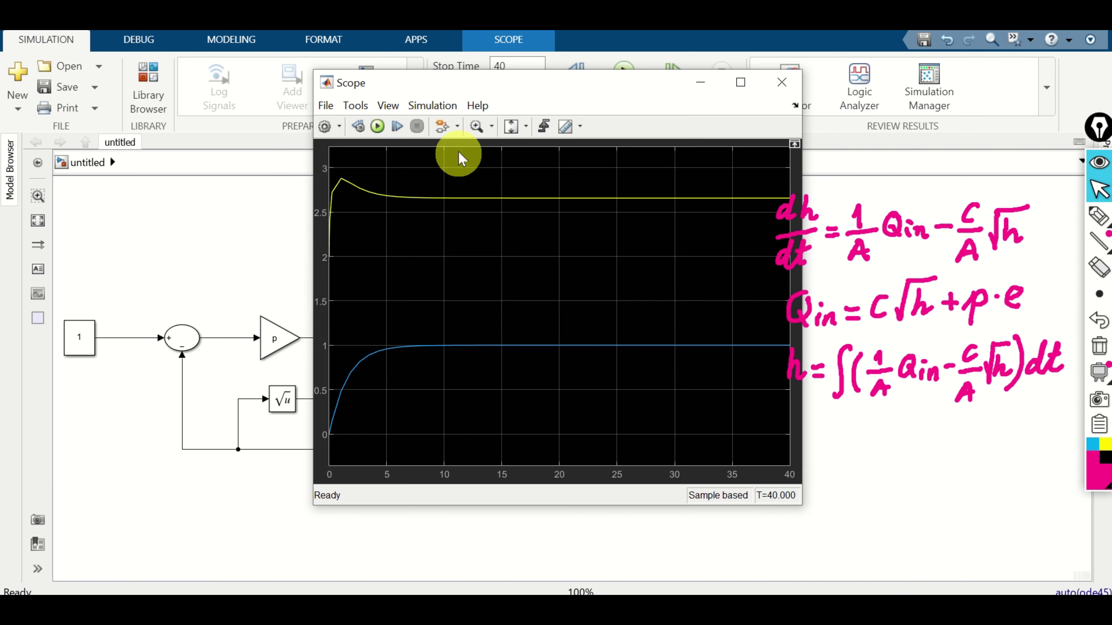
{"action": "left_click_drag", "start_coordinate": [548, 89], "coordinate": [291, 142]}
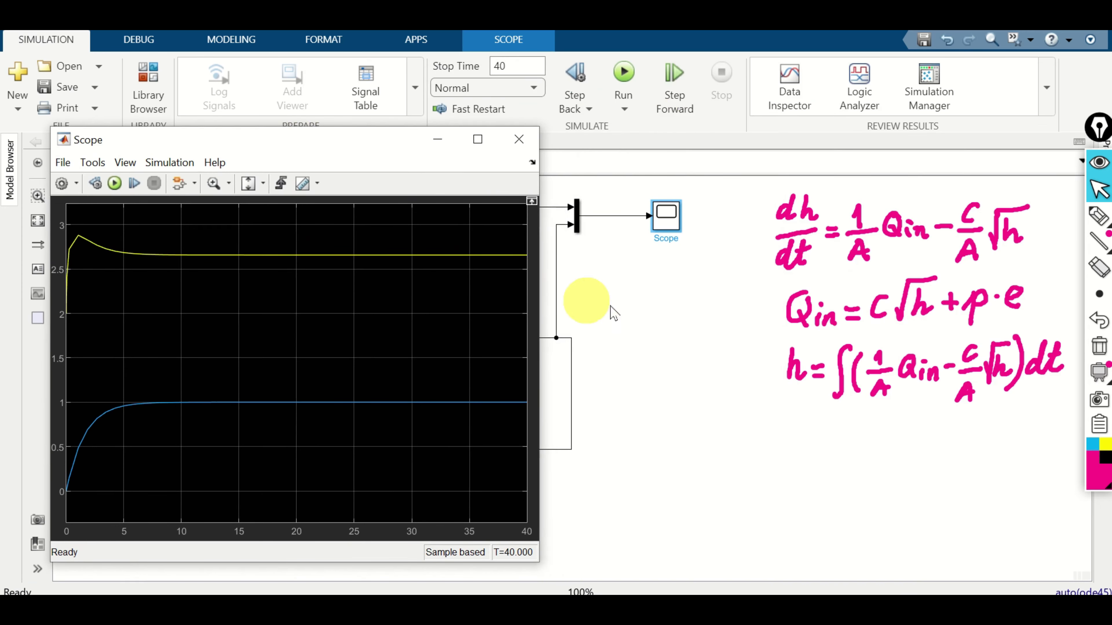
{"action": "left_click_drag", "start_coordinate": [638, 308], "coordinate": [869, 348]}
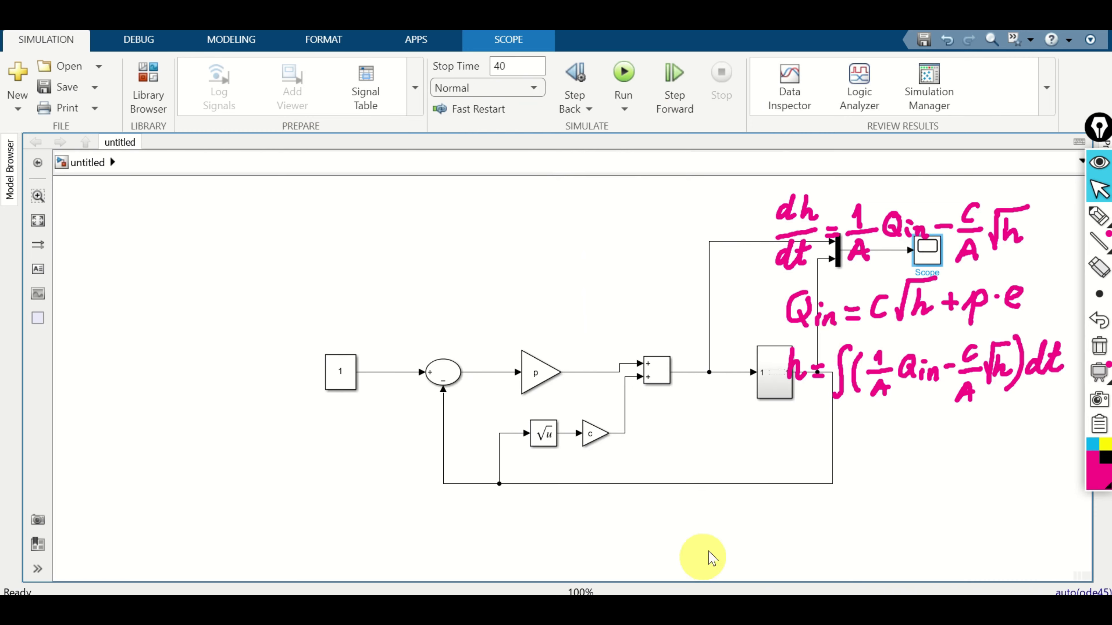
{"action": "key", "text": "alt+Tab"}
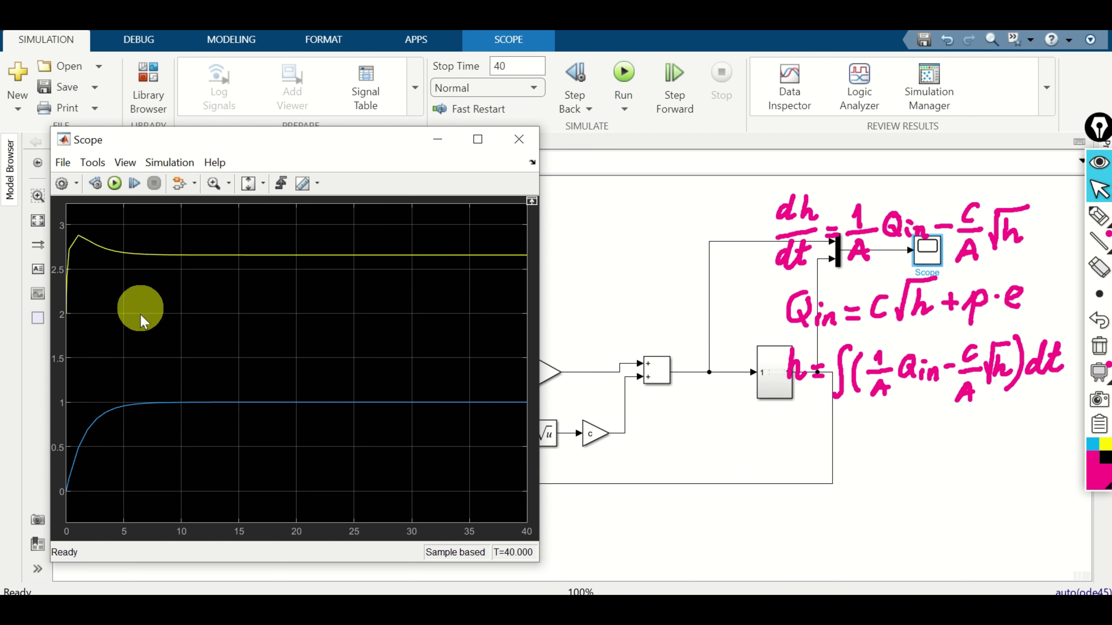
{"action": "left_click_drag", "start_coordinate": [227, 149], "coordinate": [717, 107]}
Set the Constant block's value to 5 and rerun the simulation
{"action": "left_click", "coordinate": [344, 385]}
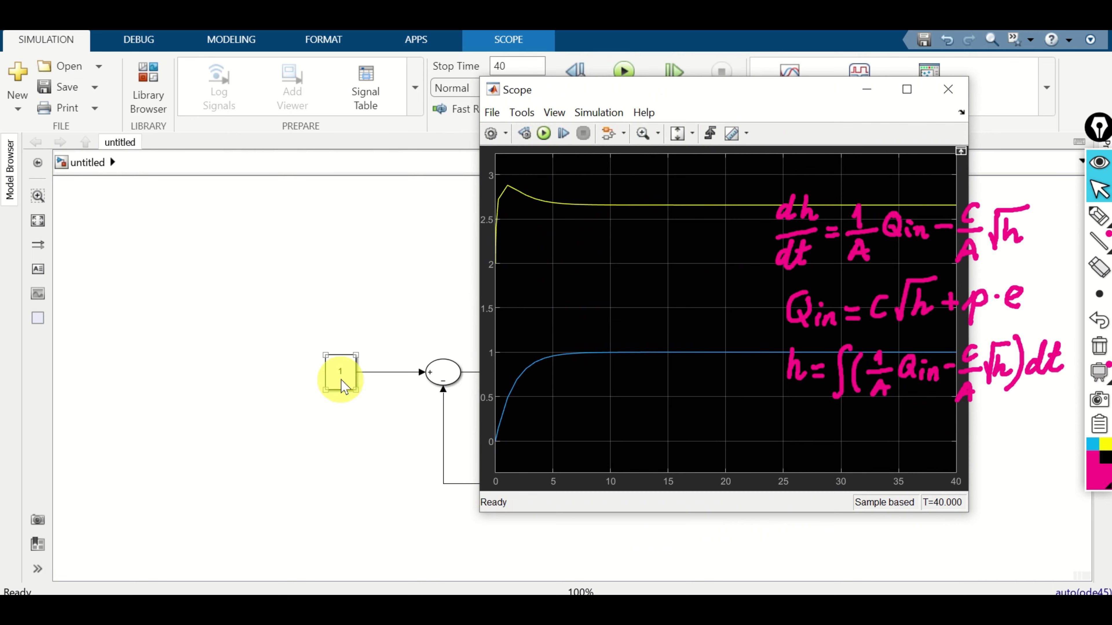
{"action": "double_click", "coordinate": [344, 378]}
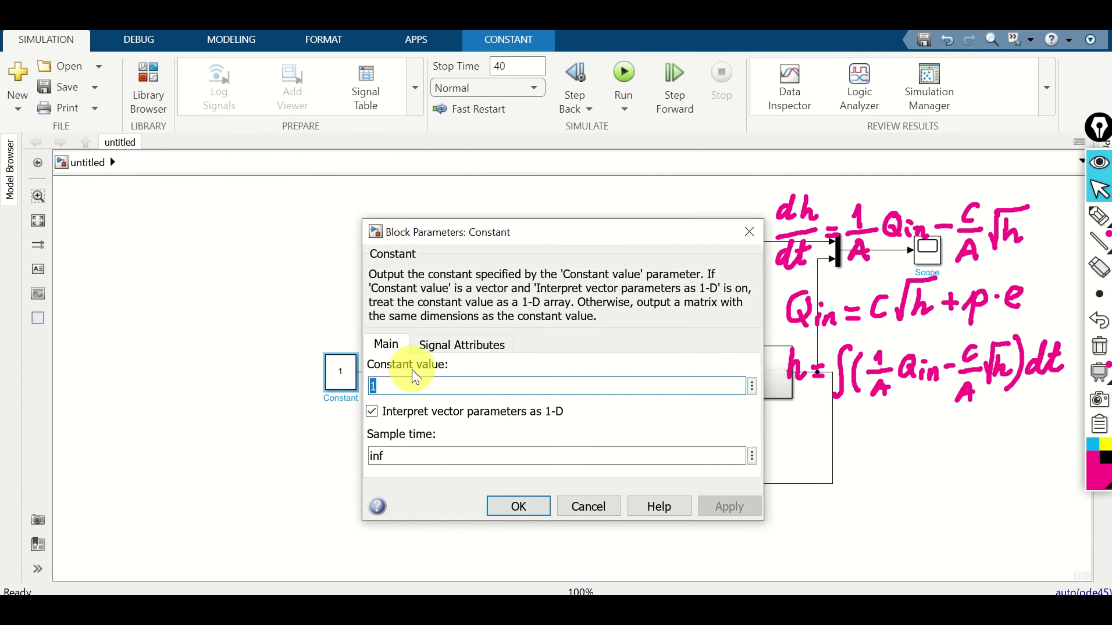
{"action": "type", "text": "5"}
{"action": "left_click", "coordinate": [727, 507]}
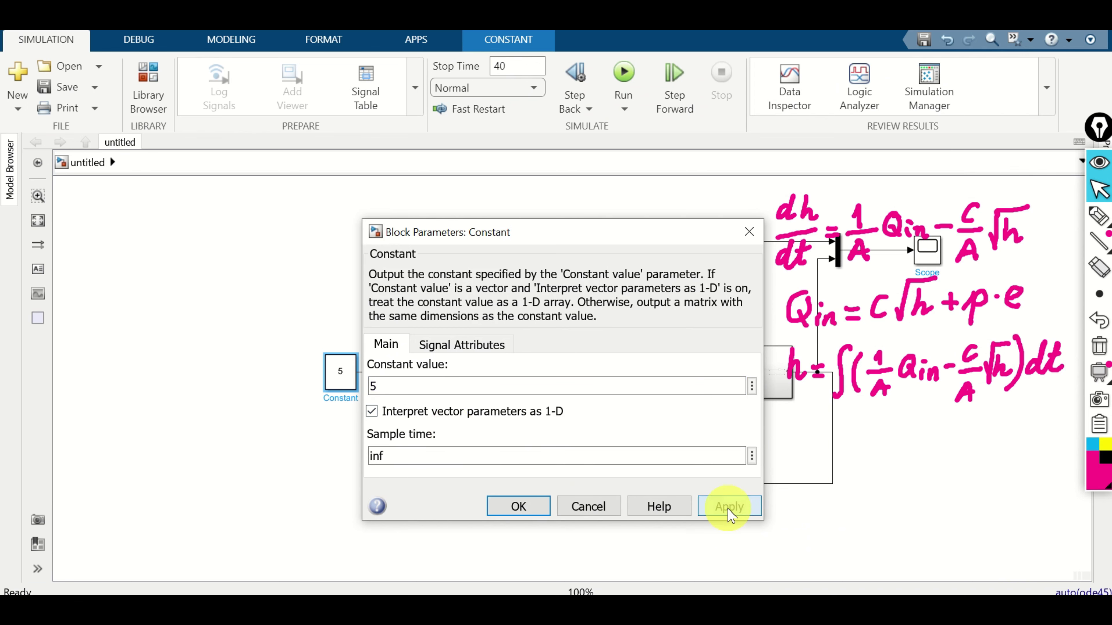
{"action": "left_click", "coordinate": [521, 506]}
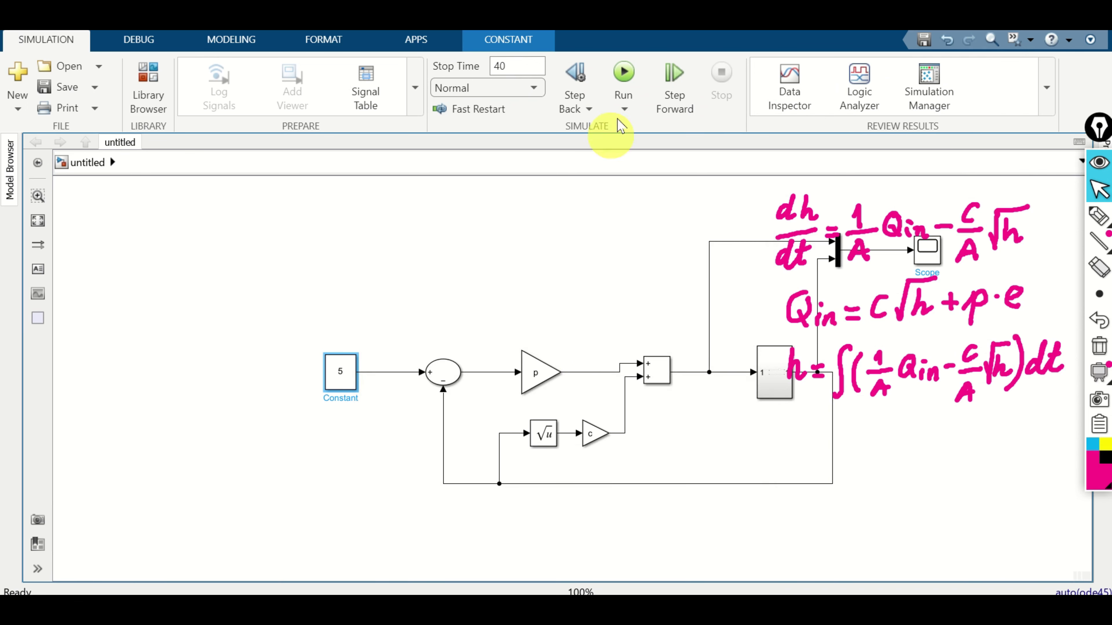
{"action": "left_click", "coordinate": [626, 79]}
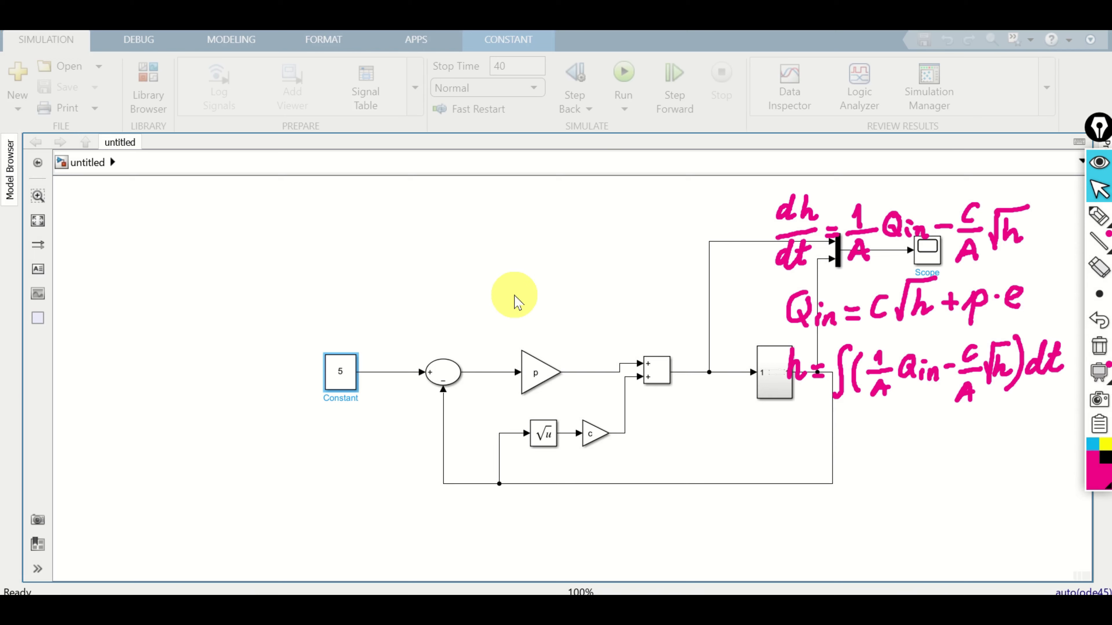
{"action": "left_click_drag", "start_coordinate": [517, 300], "coordinate": [267, 284]}
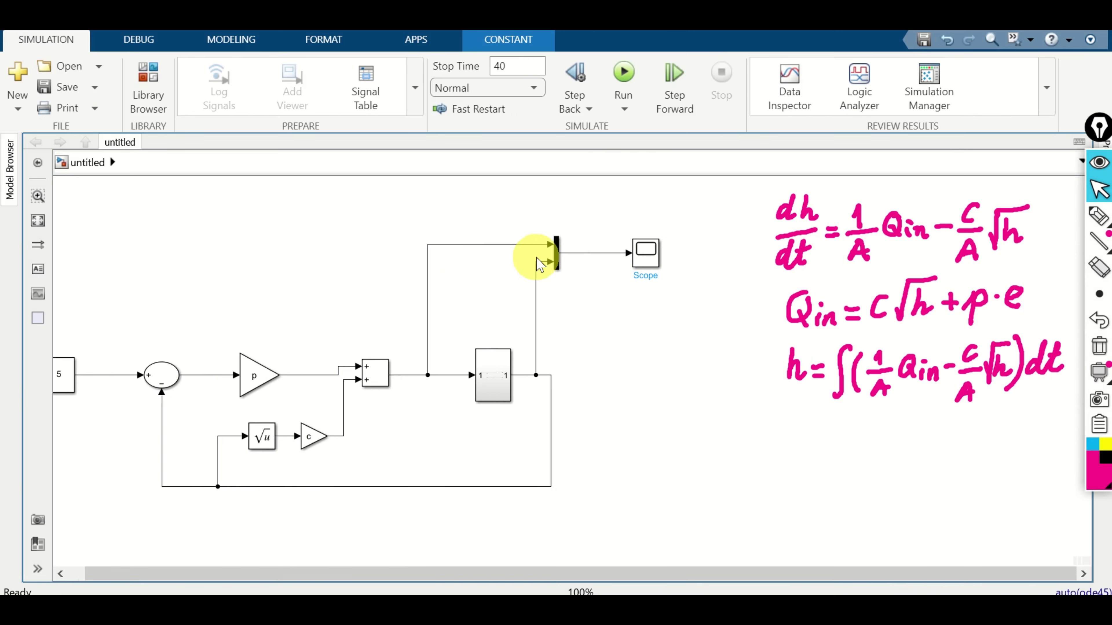
Open the Scope and examine the control input and tank level curves for the setpoint of 5
{"action": "left_click", "coordinate": [643, 256]}
{"action": "double_click", "coordinate": [643, 256]}
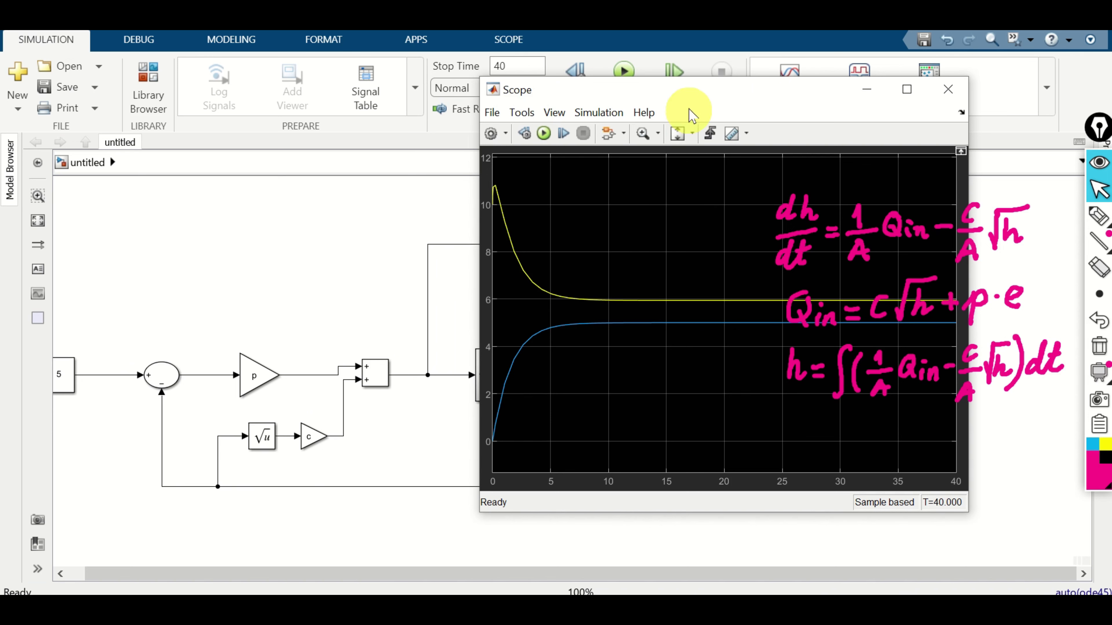
{"action": "left_click_drag", "start_coordinate": [655, 94], "coordinate": [390, 92]}
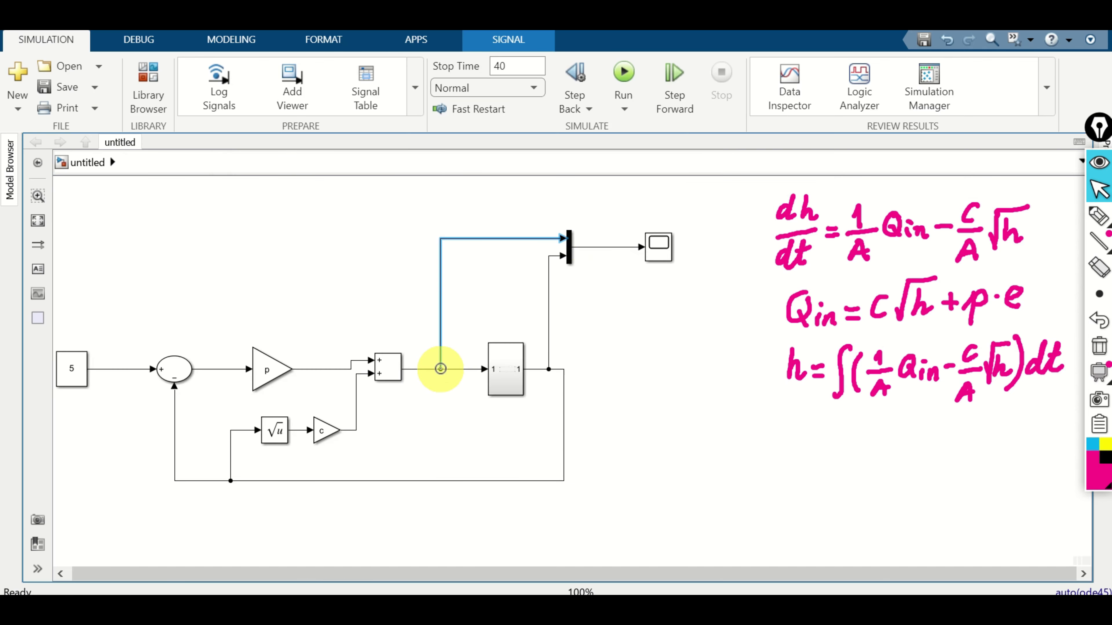
Shift the Mux branch point closer to the subsystem and insert a Saturation block between the sum block and that branch point
{"action": "left_click_drag", "start_coordinate": [442, 368], "coordinate": [465, 369]}
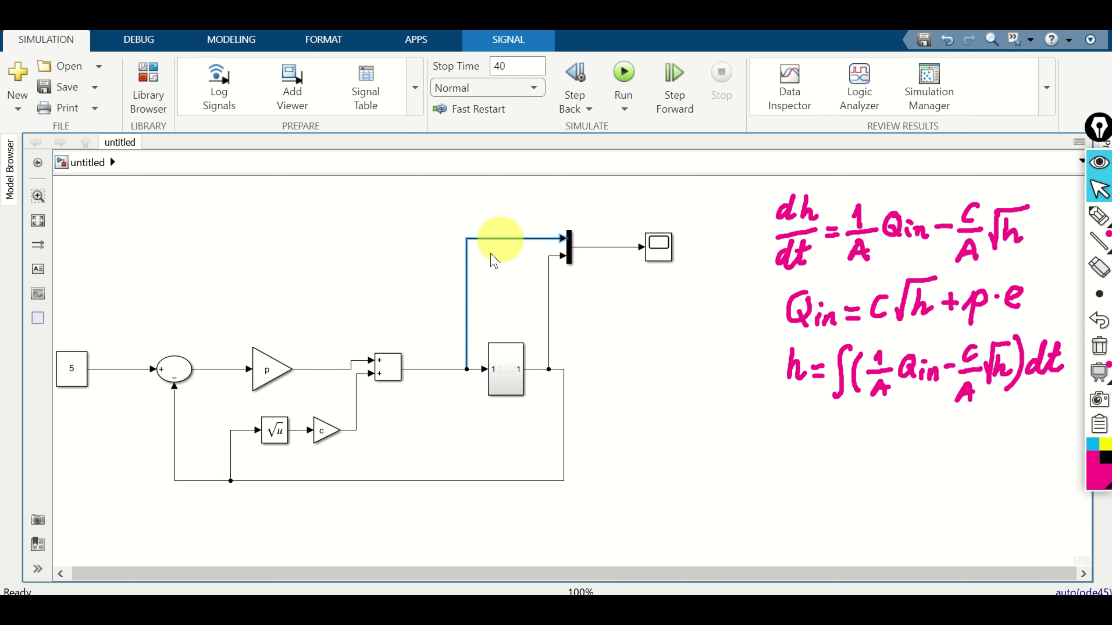
{"action": "double_click", "coordinate": [441, 315]}
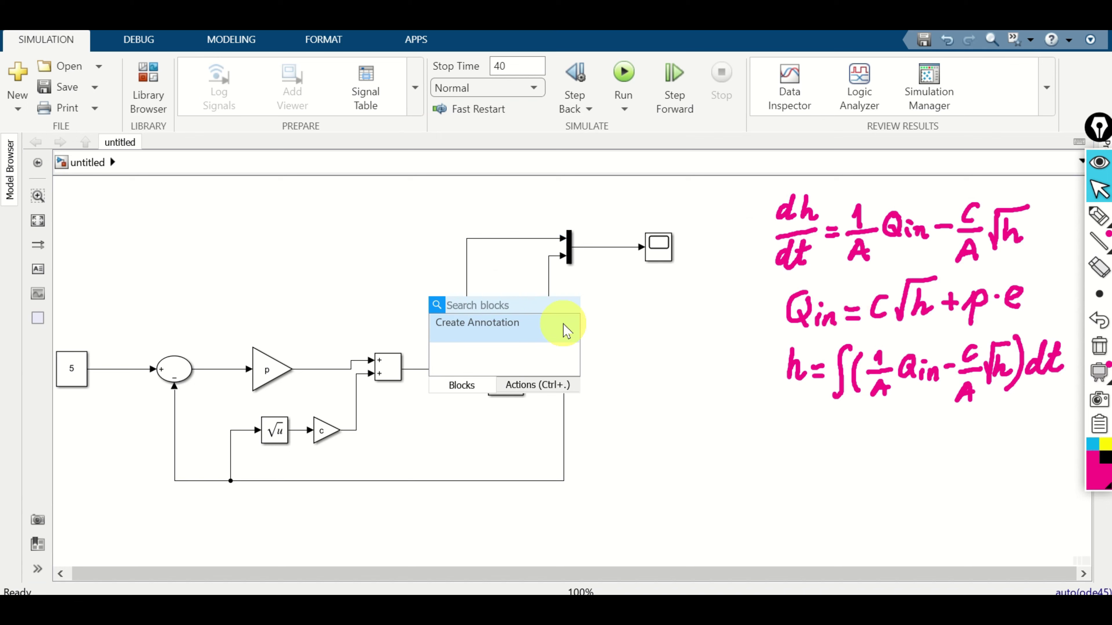
{"action": "type", "text": "sat"}
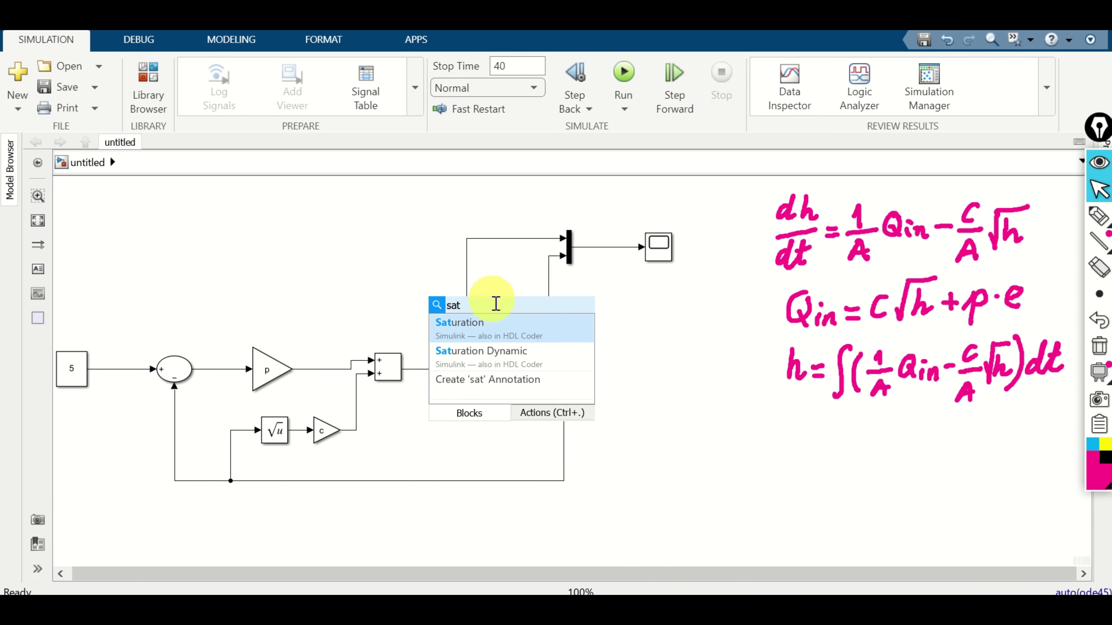
{"action": "left_click", "coordinate": [503, 322]}
{"action": "left_click_drag", "start_coordinate": [441, 315], "coordinate": [435, 371]}
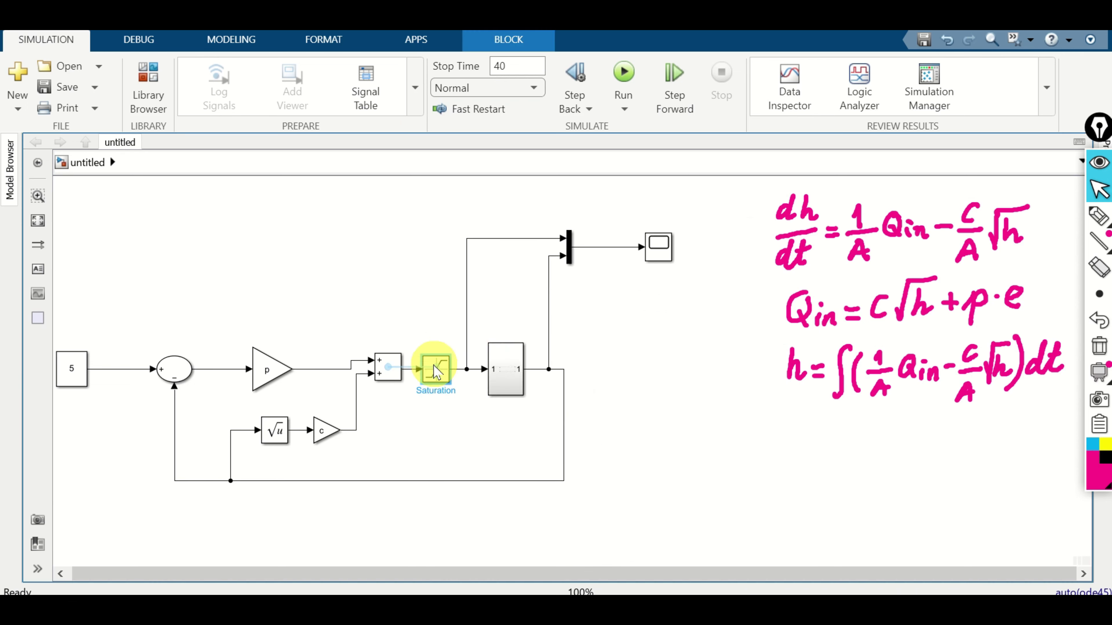
Set the Saturation block's lower limit to 0 and its upper limit to 10
{"action": "scroll", "coordinate": [435, 371], "scroll_direction": "up", "scroll_amount": 5}
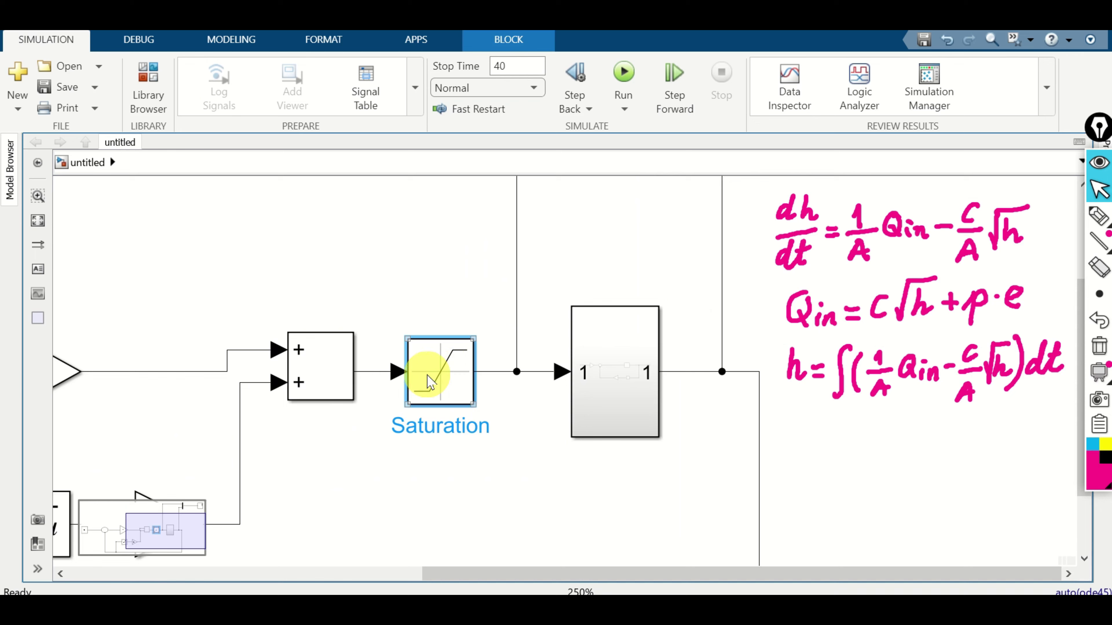
{"action": "double_click", "coordinate": [431, 381]}
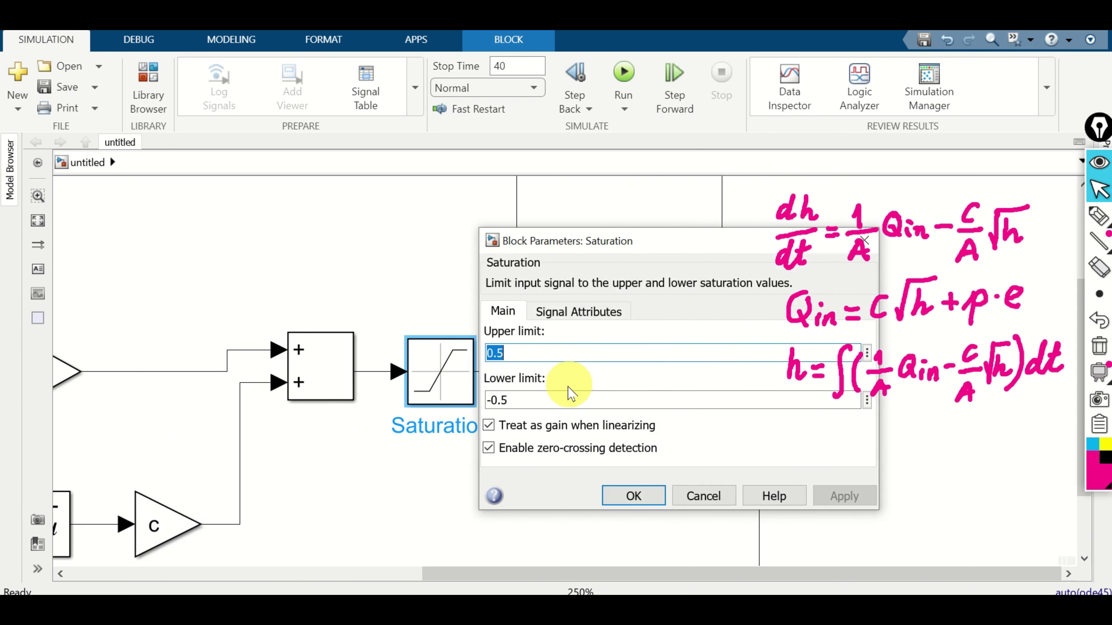
{"action": "left_click", "coordinate": [537, 406]}
{"action": "double_click", "coordinate": [538, 402]}
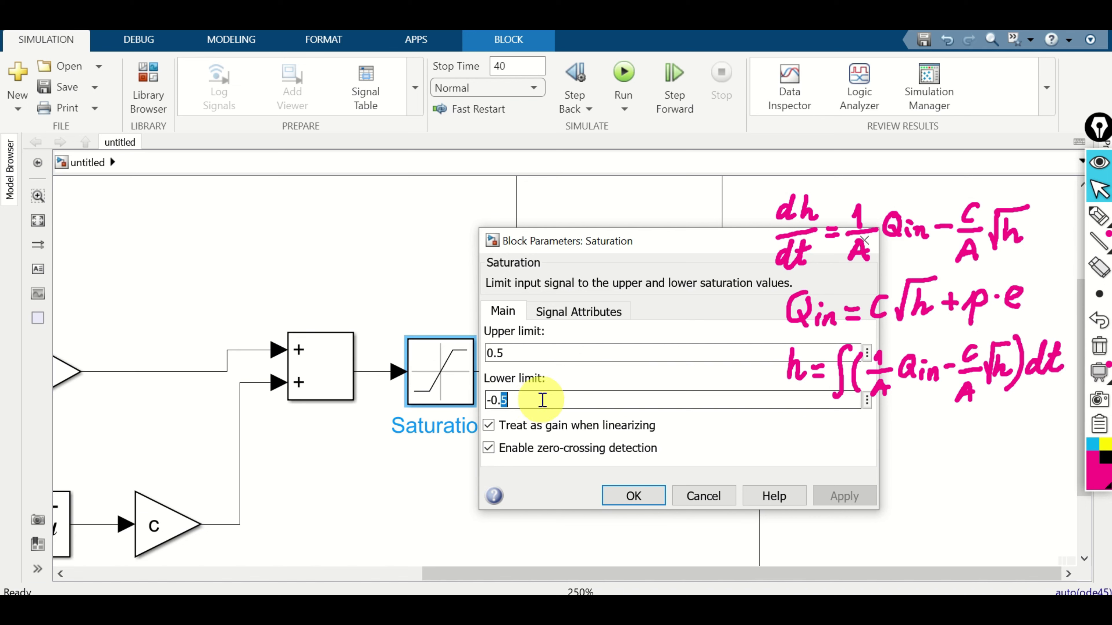
{"action": "type", "text": "0"}
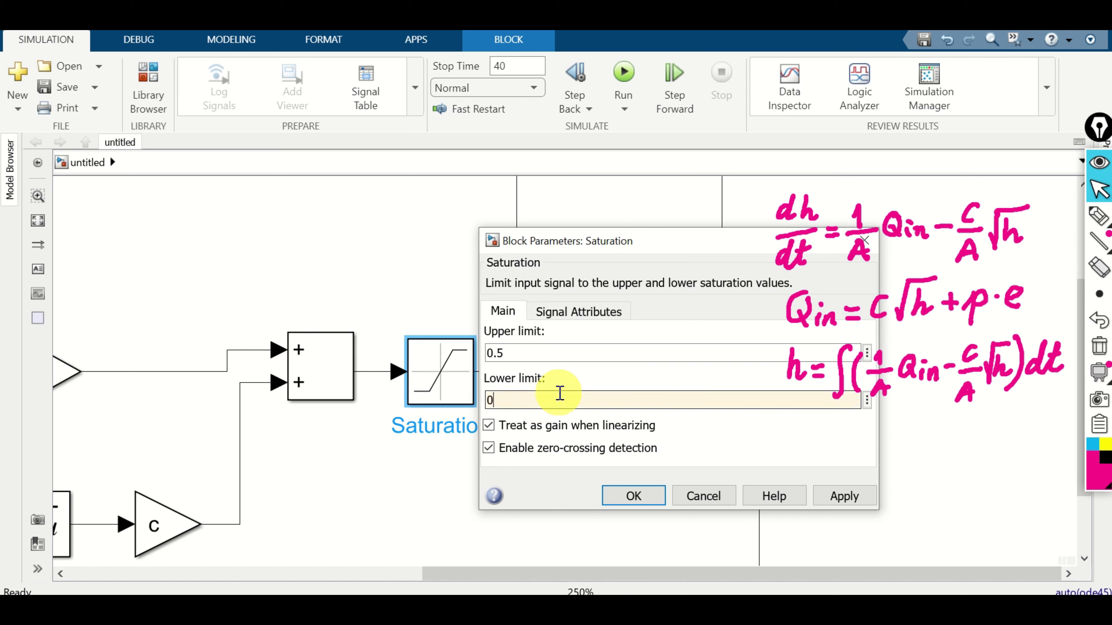
{"action": "double_click", "coordinate": [546, 346]}
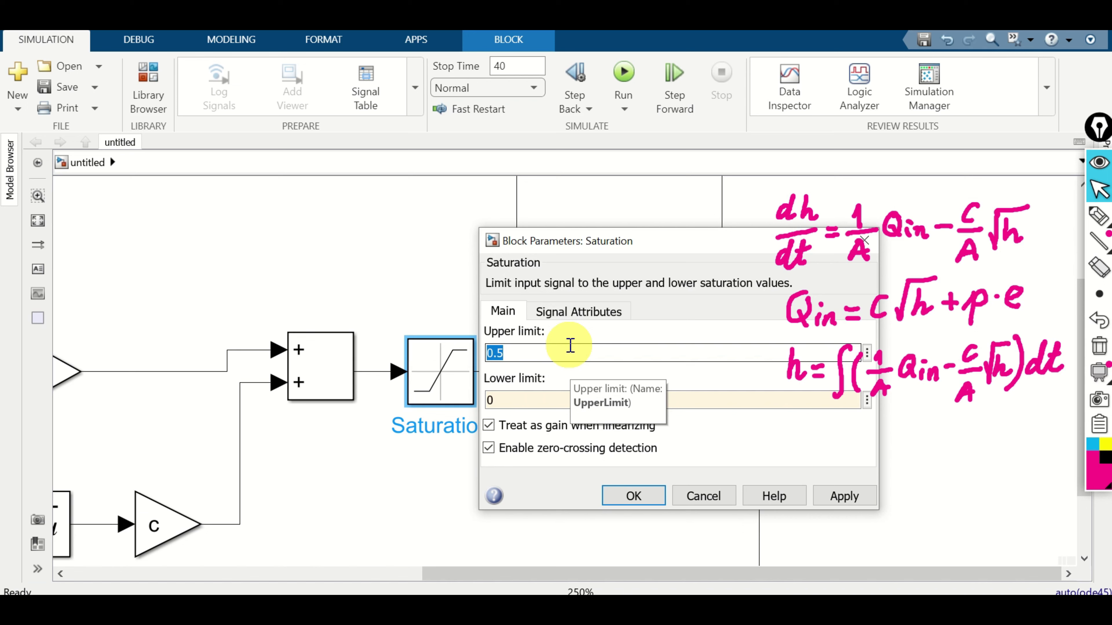
{"action": "type", "text": "10"}
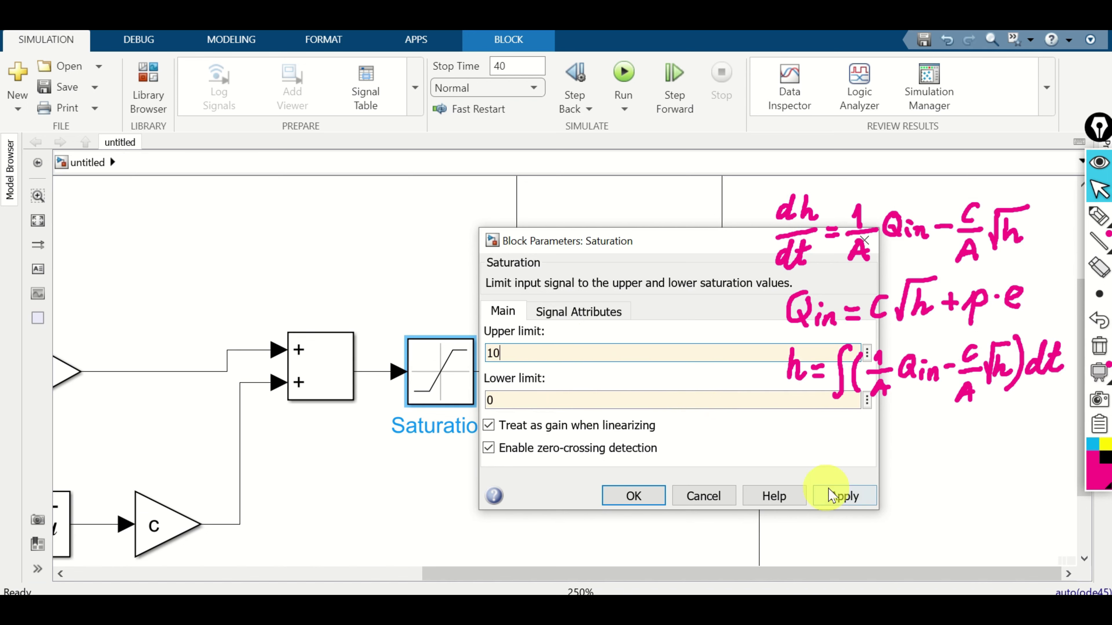
{"action": "left_click", "coordinate": [842, 496]}
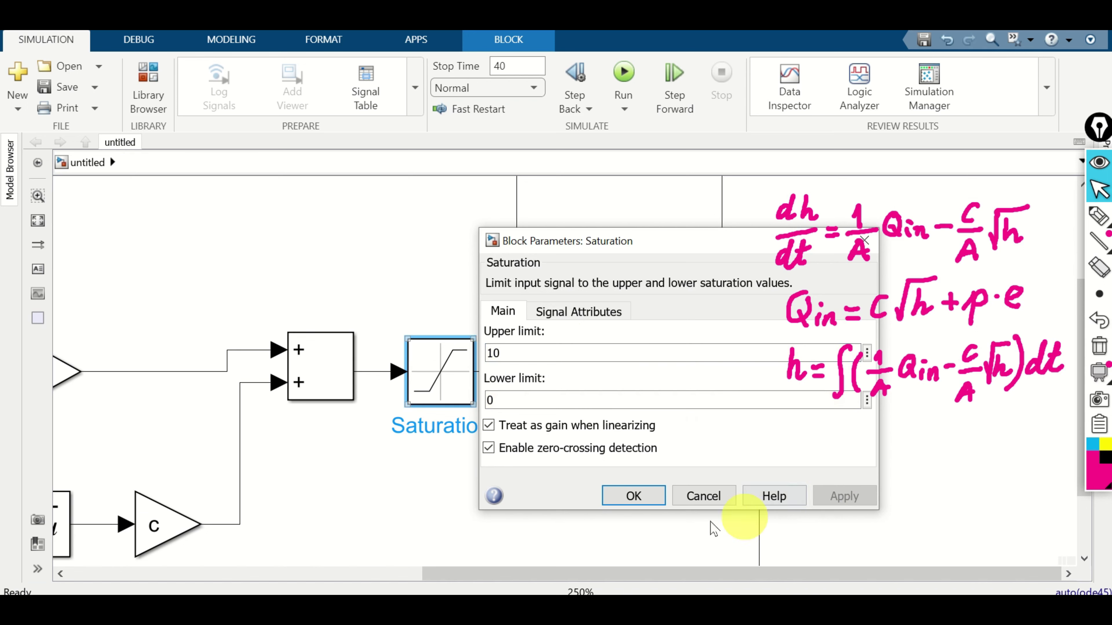
{"action": "left_click", "coordinate": [639, 499]}
Clear the handwritten equations from the screen and run the simulation to view the saturated response in the Scope
{"action": "scroll", "coordinate": [678, 485], "scroll_direction": "down", "scroll_amount": 4}
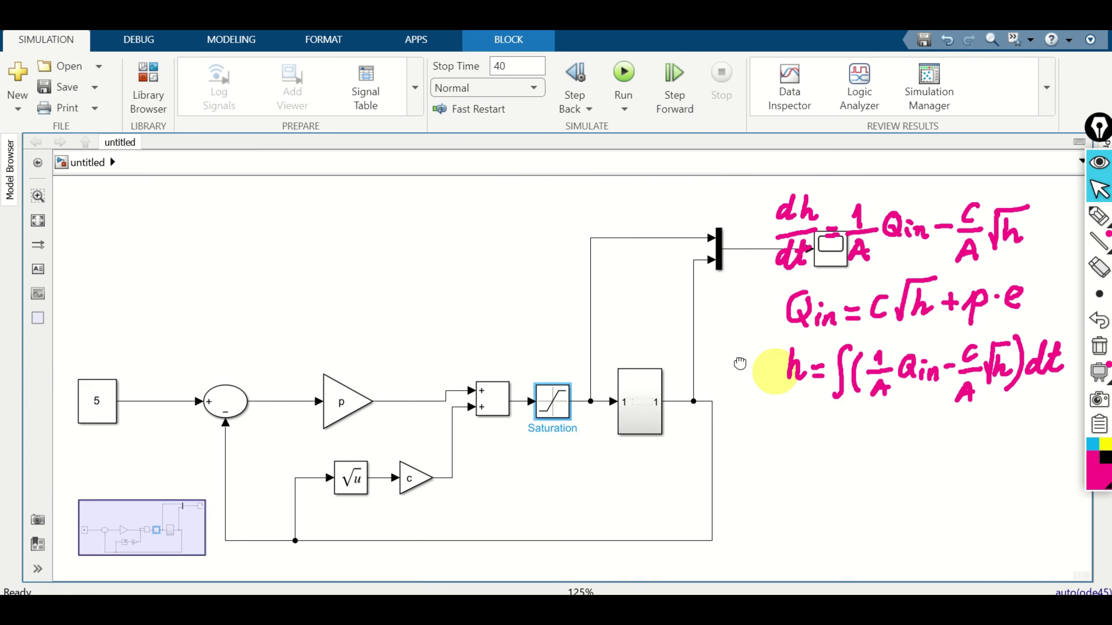
{"action": "left_click", "coordinate": [1099, 349]}
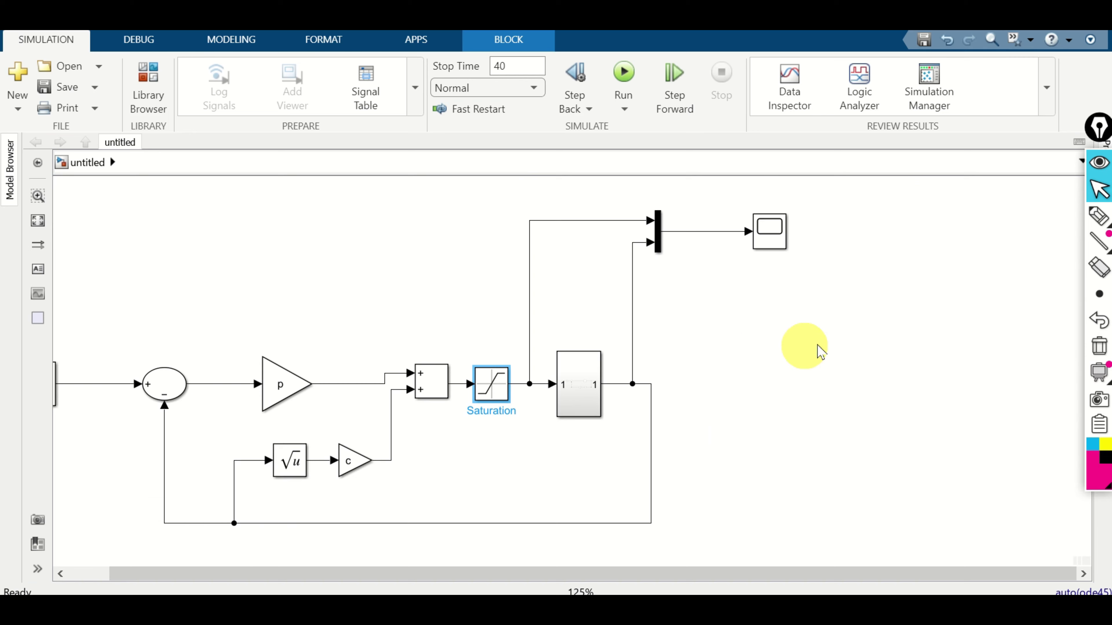
{"action": "left_click", "coordinate": [161, 393]}
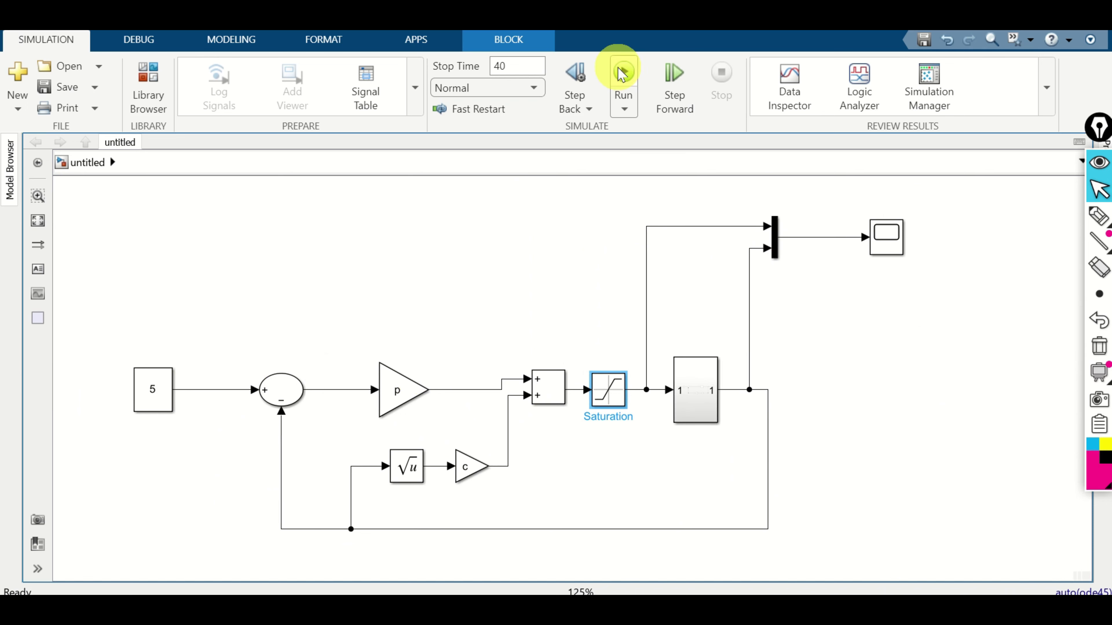
{"action": "left_click", "coordinate": [623, 75]}
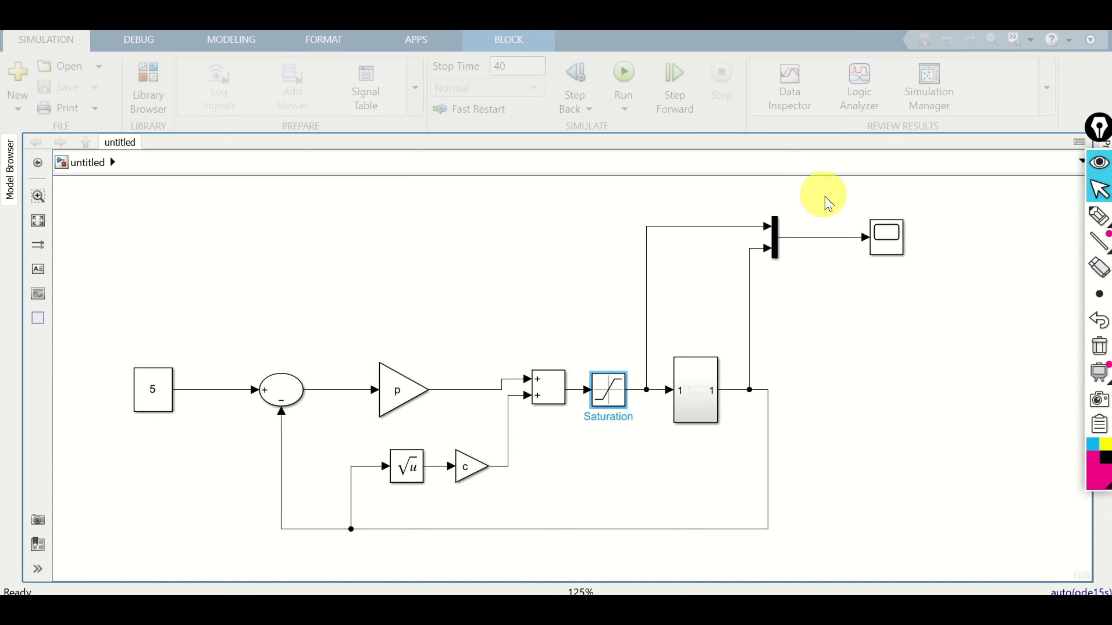
{"action": "left_click", "coordinate": [886, 250]}
{"action": "double_click", "coordinate": [891, 254]}
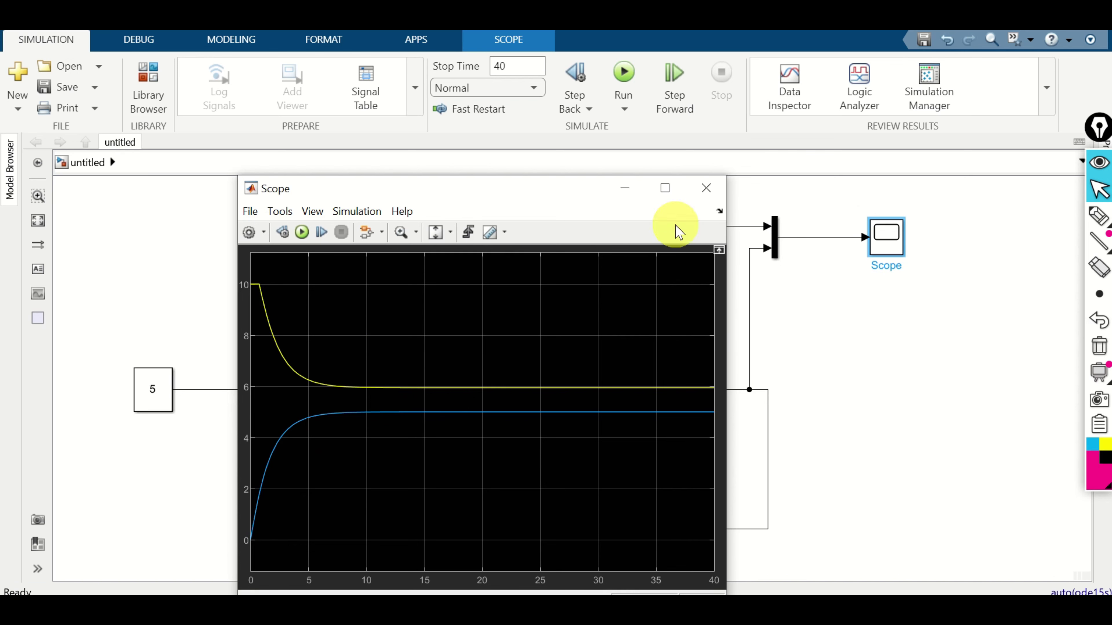
Set the Constant block's value to 10 and rerun the simulation, viewing the response in the Scope
{"action": "left_click", "coordinate": [159, 394]}
{"action": "double_click", "coordinate": [159, 392]}
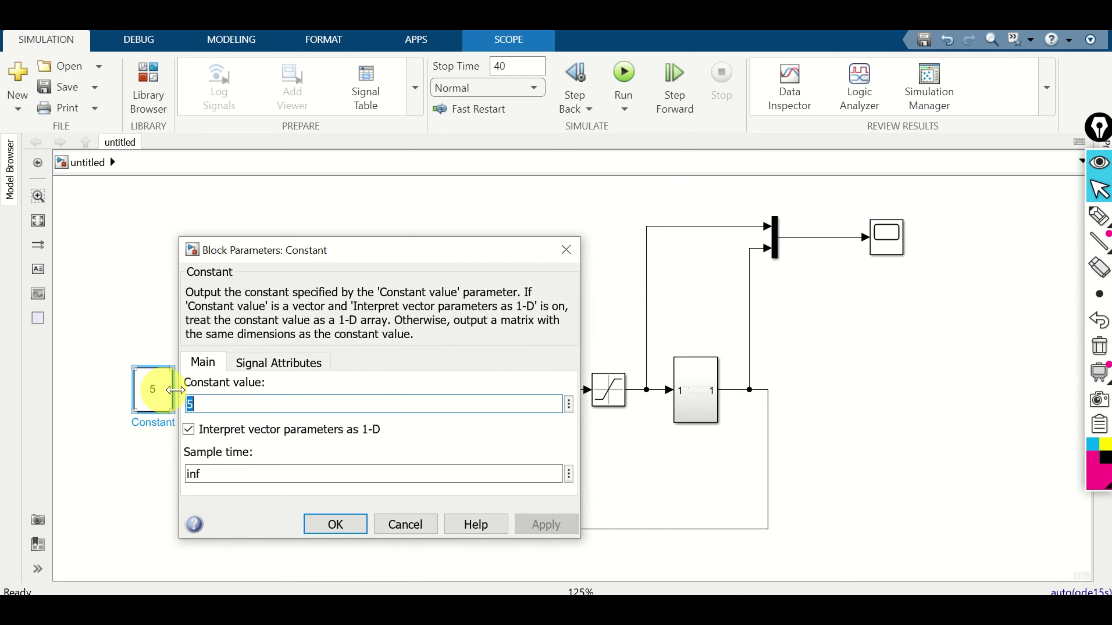
{"action": "type", "text": "10"}
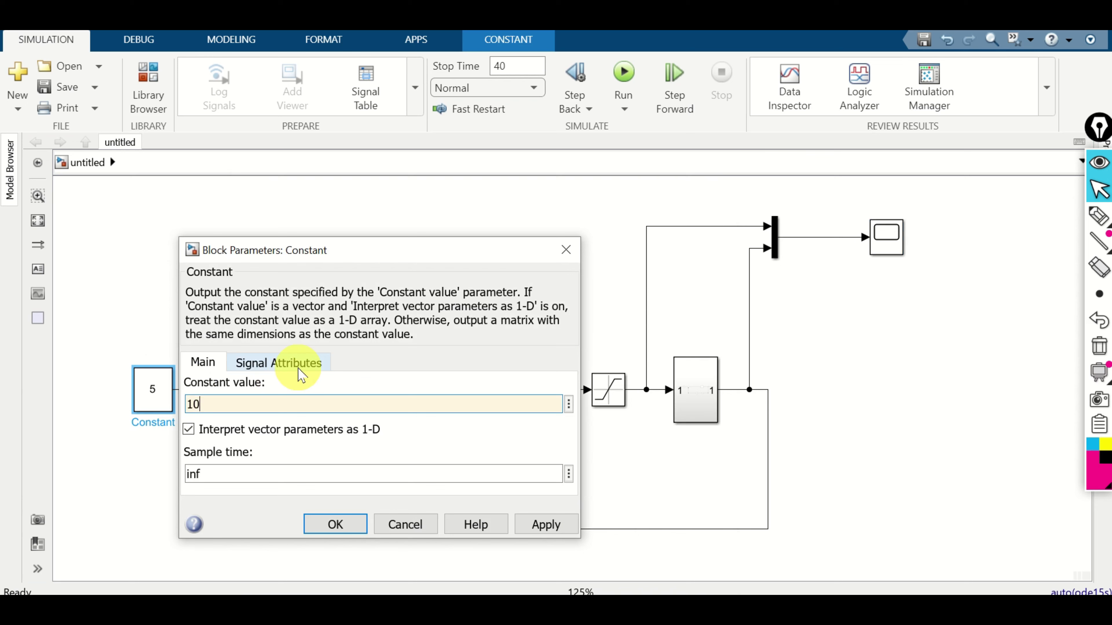
{"action": "left_click", "coordinate": [552, 517]}
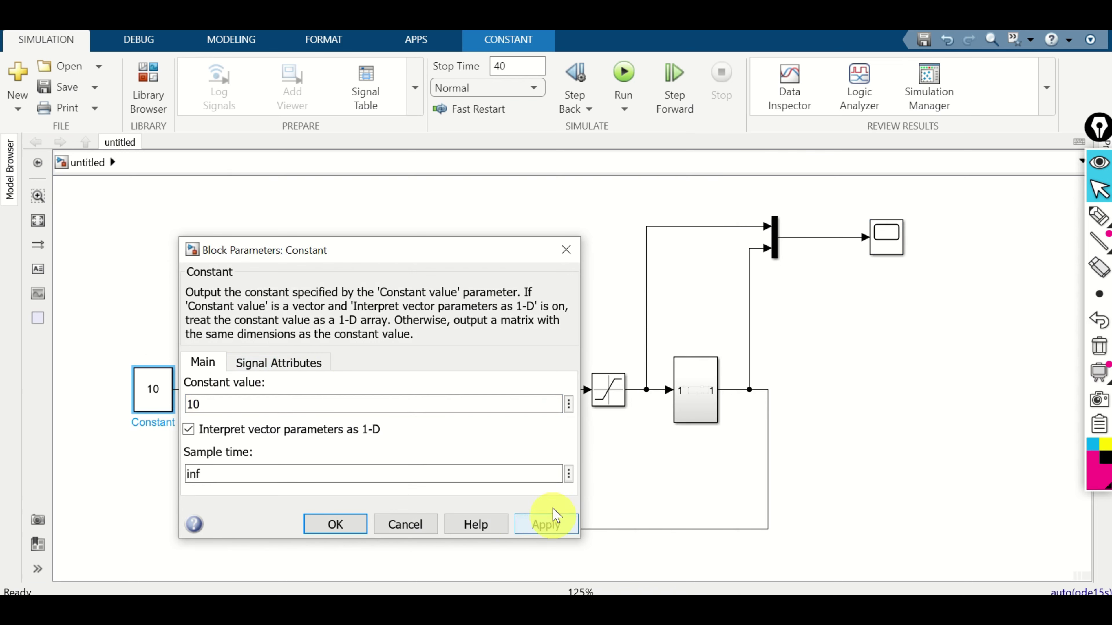
{"action": "left_click", "coordinate": [340, 524]}
{"action": "left_click", "coordinate": [625, 86]}
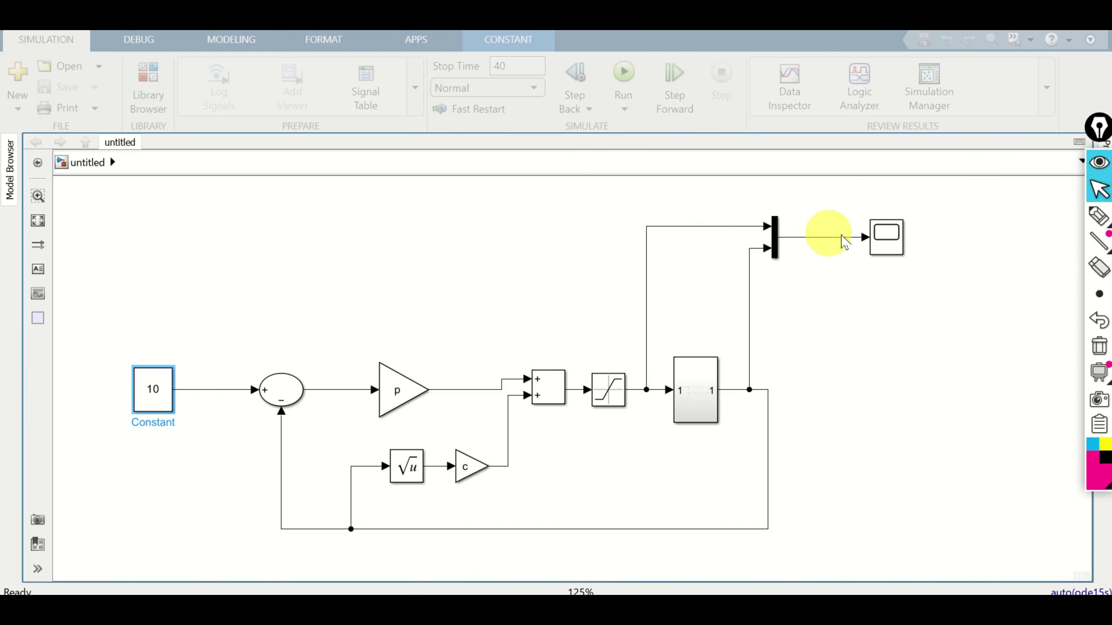
{"action": "double_click", "coordinate": [886, 246]}
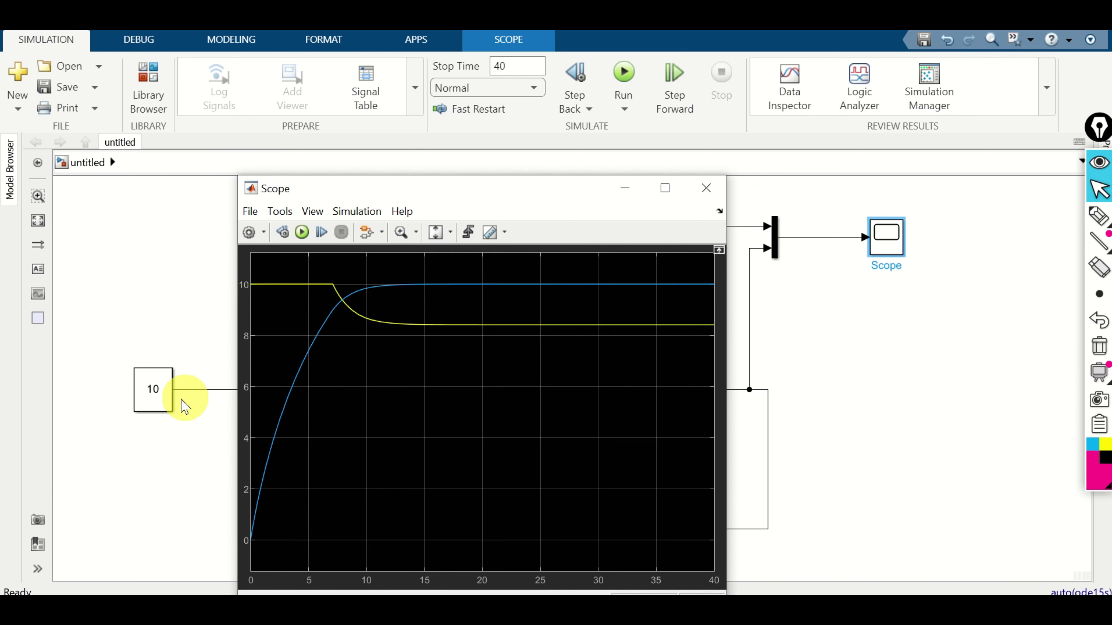
Set the Constant block's value to 20, rerun the simulation and examine the response in the Scope beside the model
{"action": "left_click", "coordinate": [154, 398]}
{"action": "double_click", "coordinate": [154, 399]}
{"action": "double_click", "coordinate": [292, 407]}
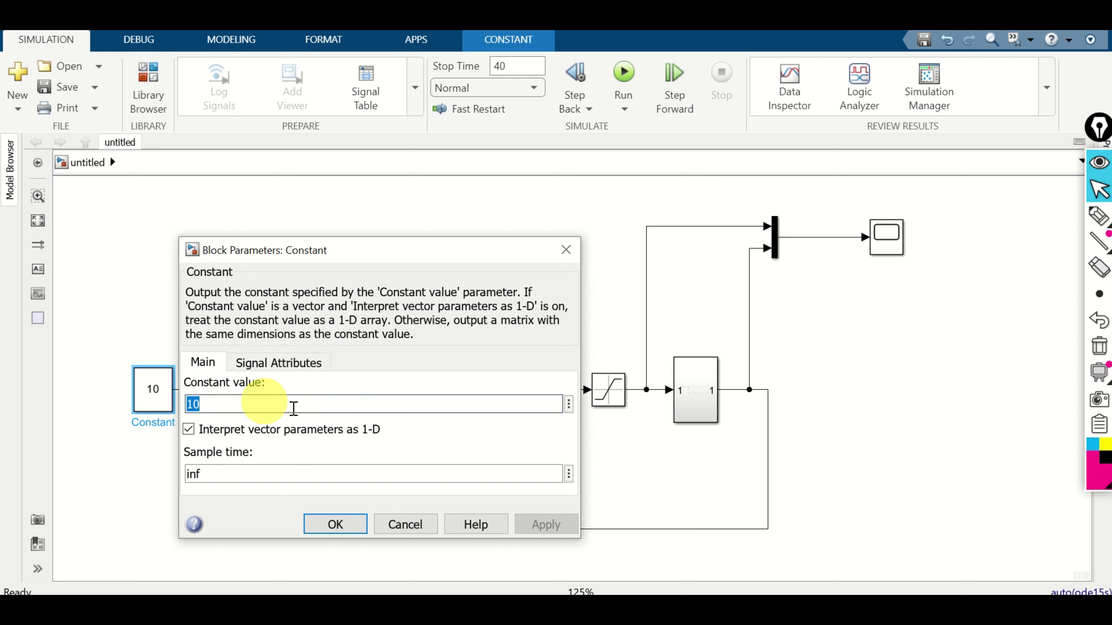
{"action": "type", "text": "2"}
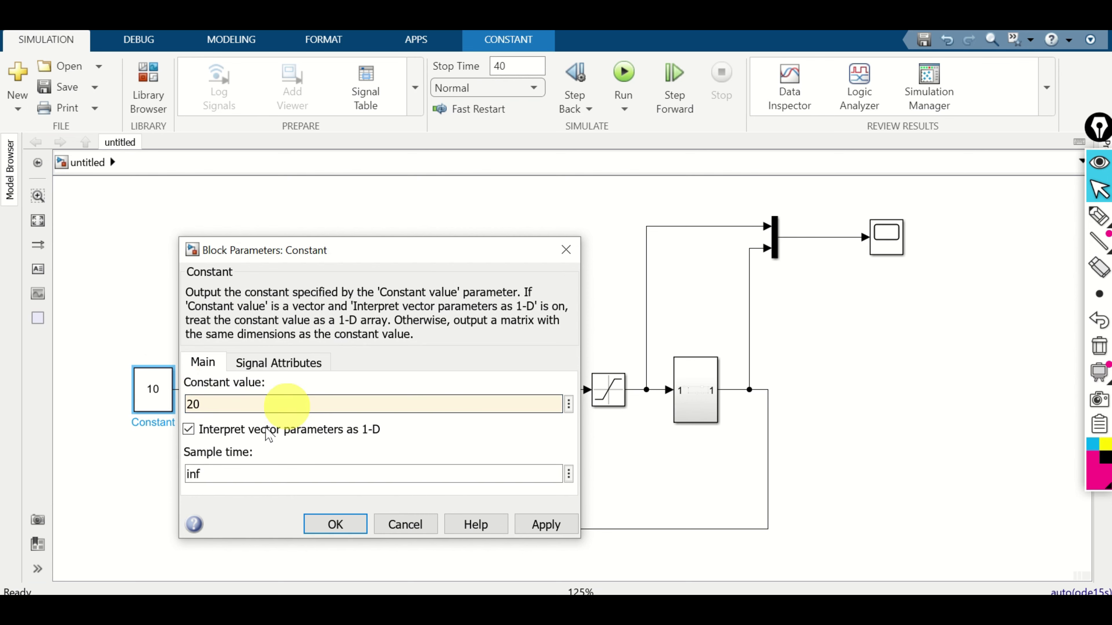
{"action": "left_click", "coordinate": [324, 525]}
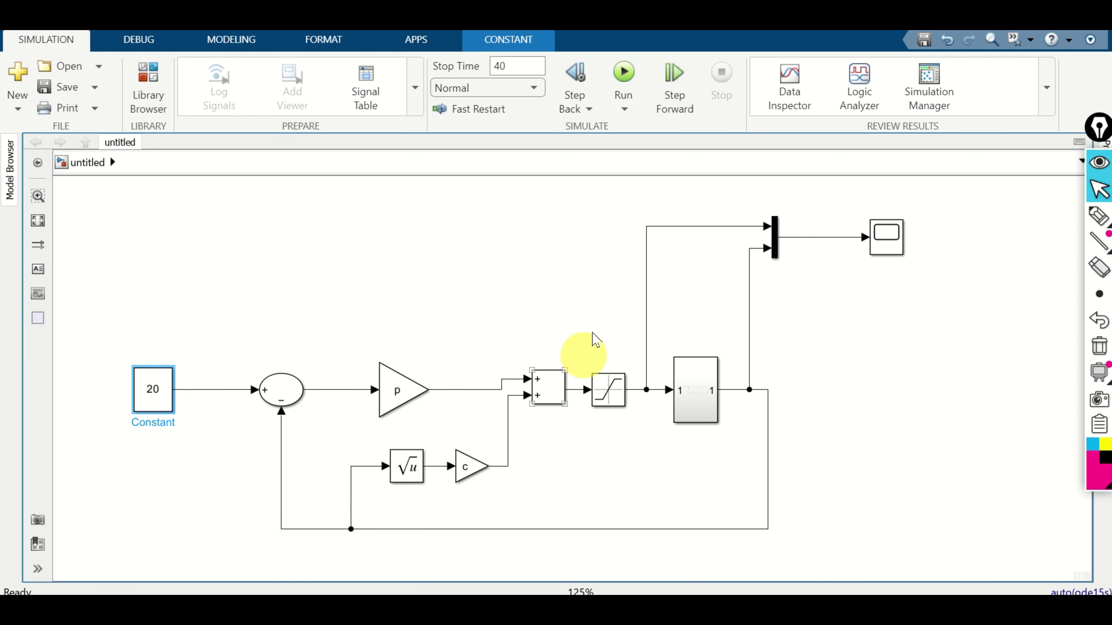
{"action": "left_click", "coordinate": [623, 72]}
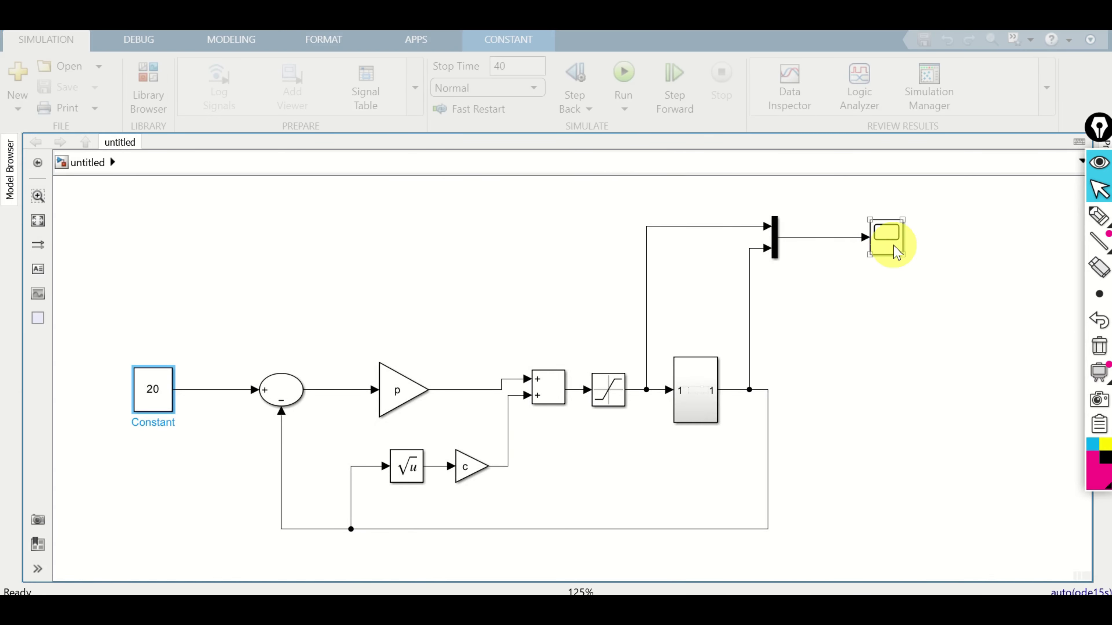
{"action": "double_click", "coordinate": [894, 245]}
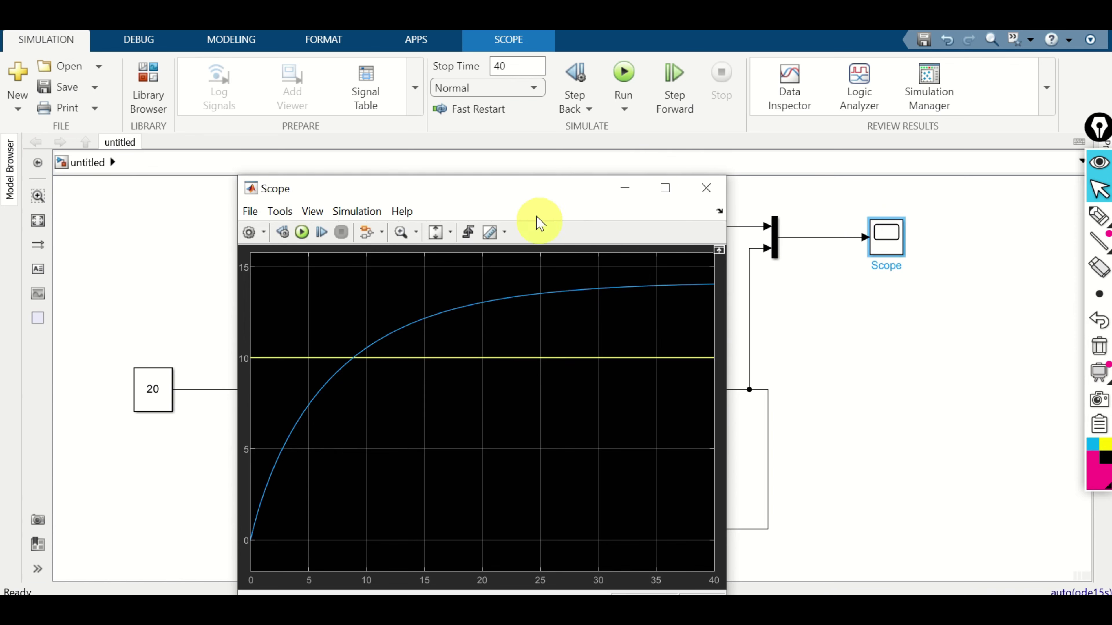
{"action": "left_click_drag", "start_coordinate": [510, 192], "coordinate": [788, 132]}
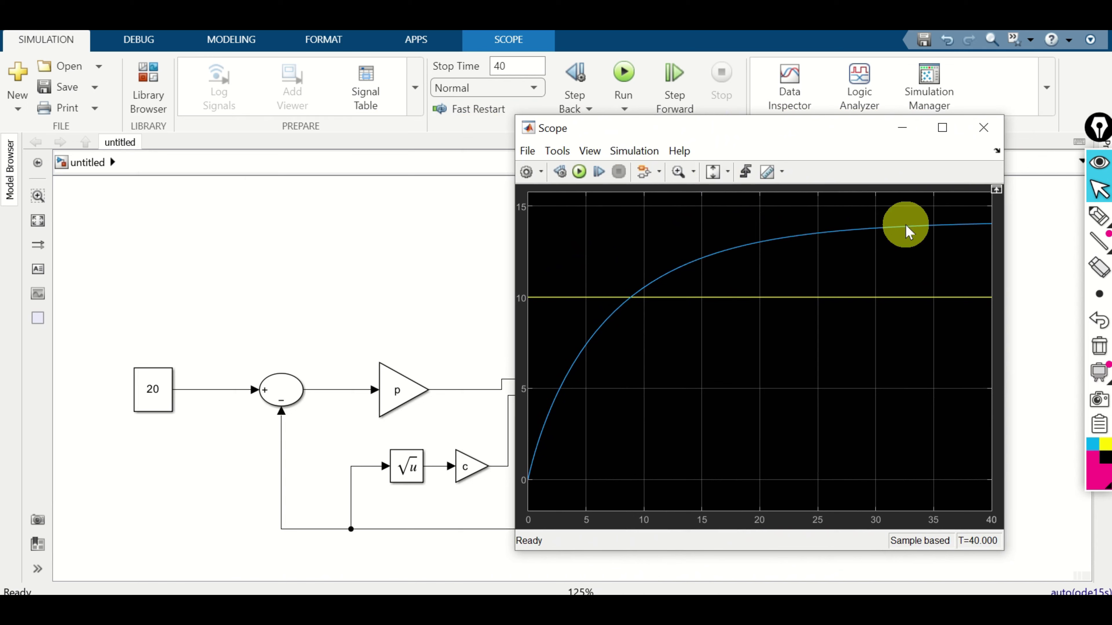